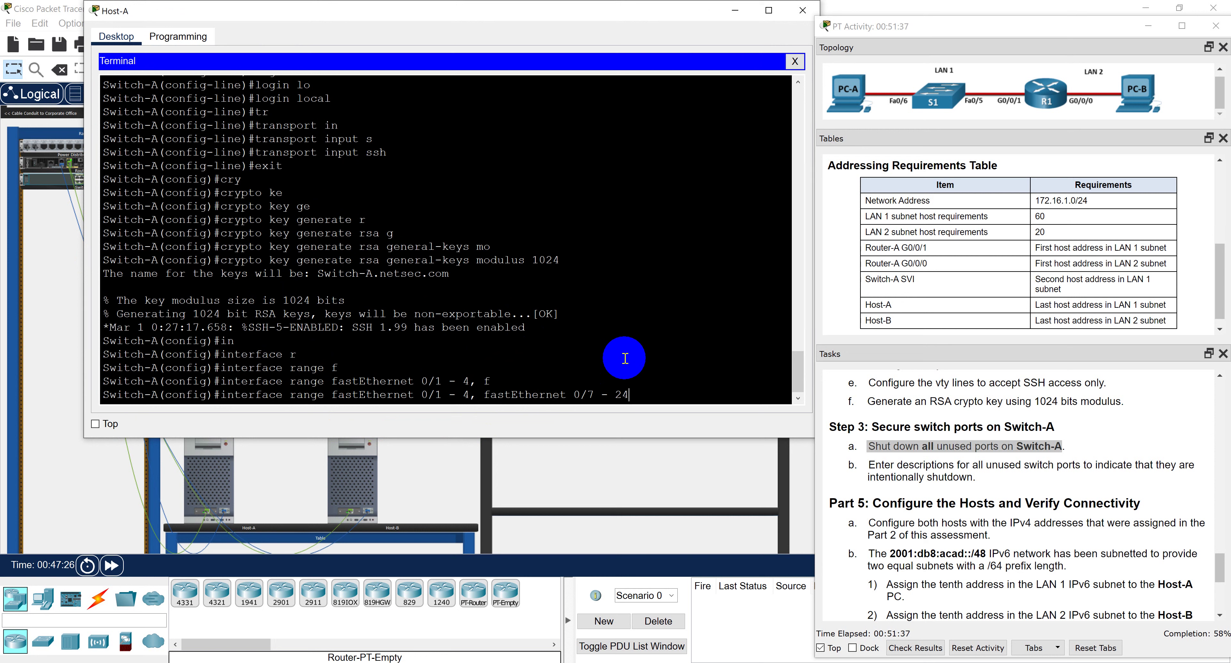
# Try to select the interface range fastEthernet 0/1 - 4, fastEthernet 0/7 - 24, gigabitEthernet 0/0/0 - 1 on Switch-A.
pyautogui.write('g')
pyautogui.press('Tab')
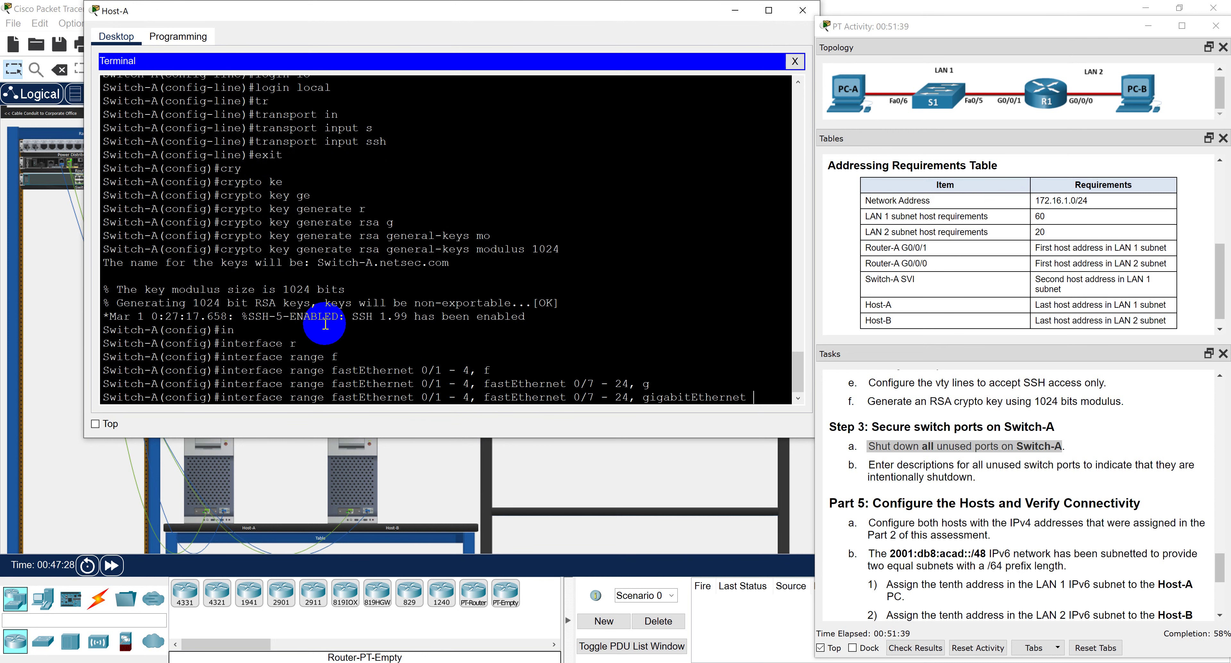
pyautogui.moveTo(82, 241); pyautogui.dragTo(1, 239)
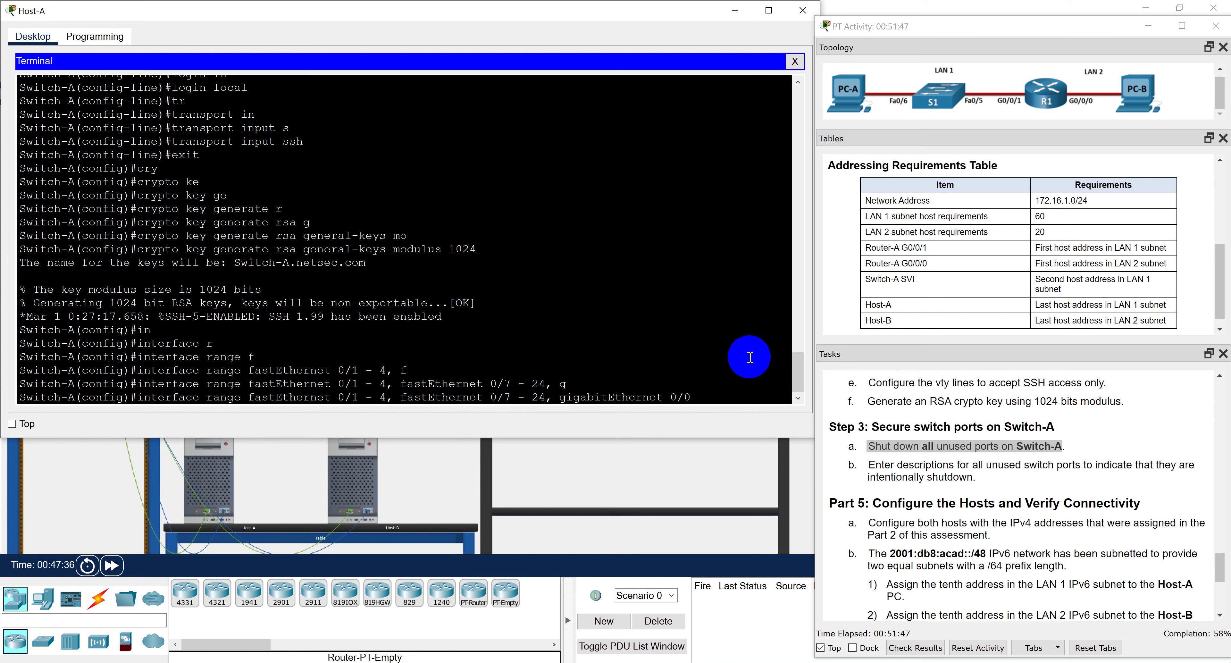
pyautogui.write('/0 - 1')
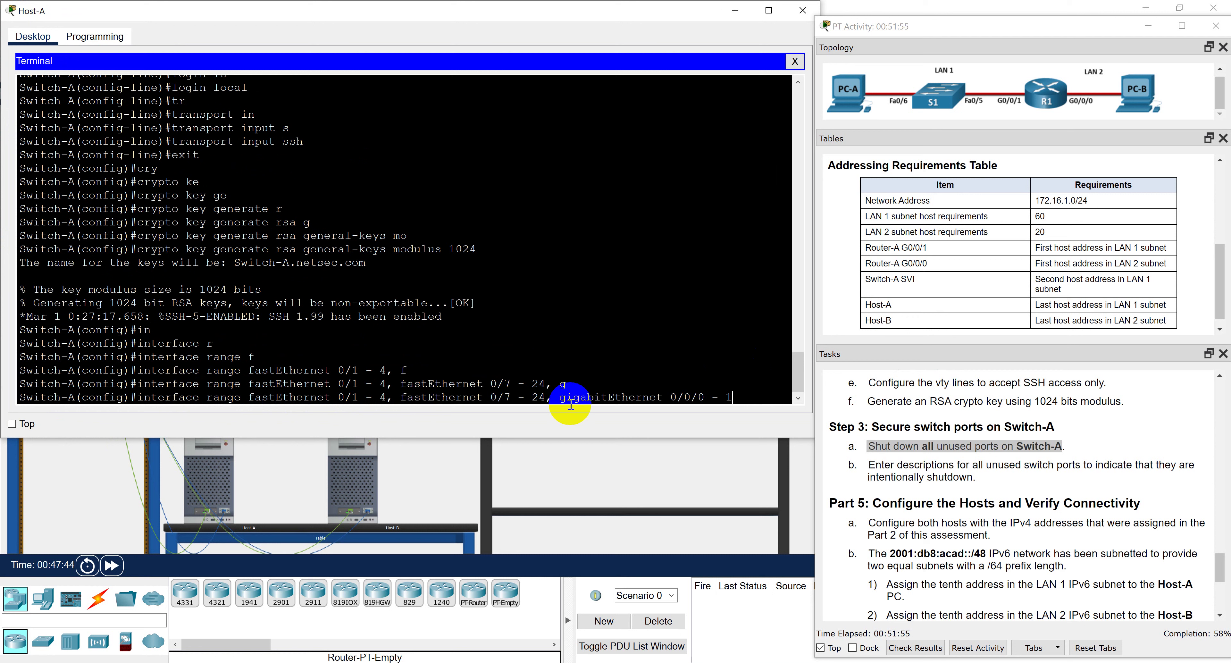
pyautogui.click(708, 403)
pyautogui.click(747, 400)
pyautogui.press('Return')
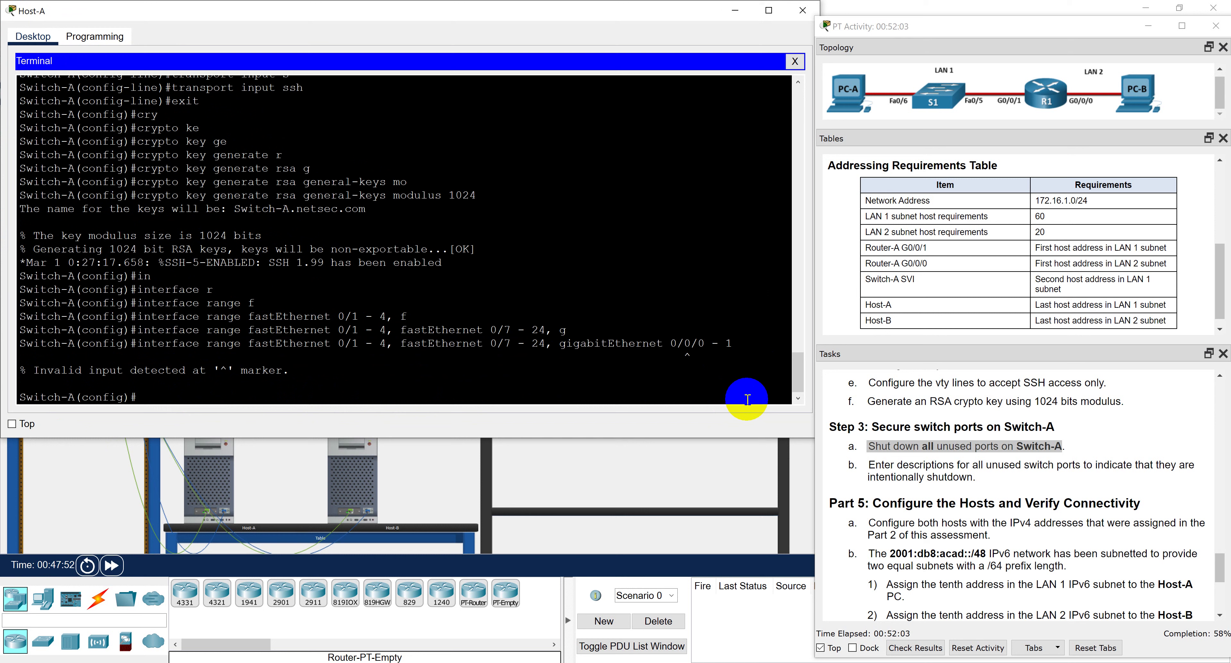
# Recall the rejected interface range command and correct its Gigabit ports to gigabitEthernet 0/1 - 2.
pyautogui.moveTo(680, 355)
pyautogui.mouseDown()
pyautogui.moveTo(649, 357)
pyautogui.moveTo(645, 382)
pyautogui.mouseUp()
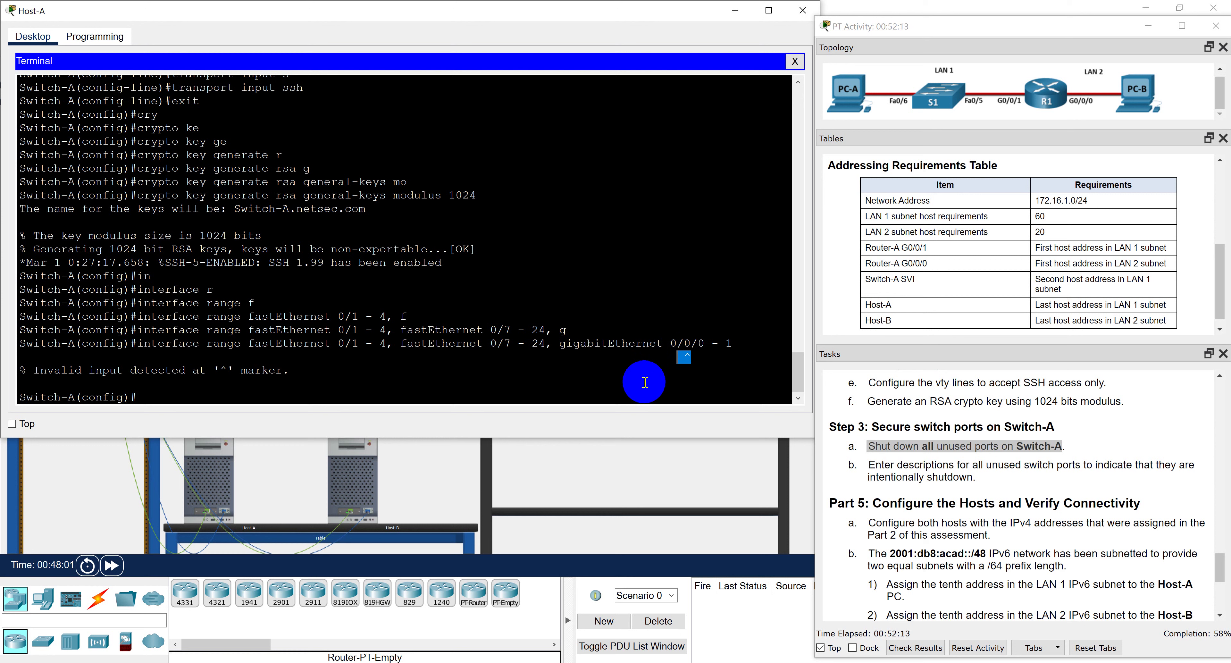
pyautogui.press('Up')
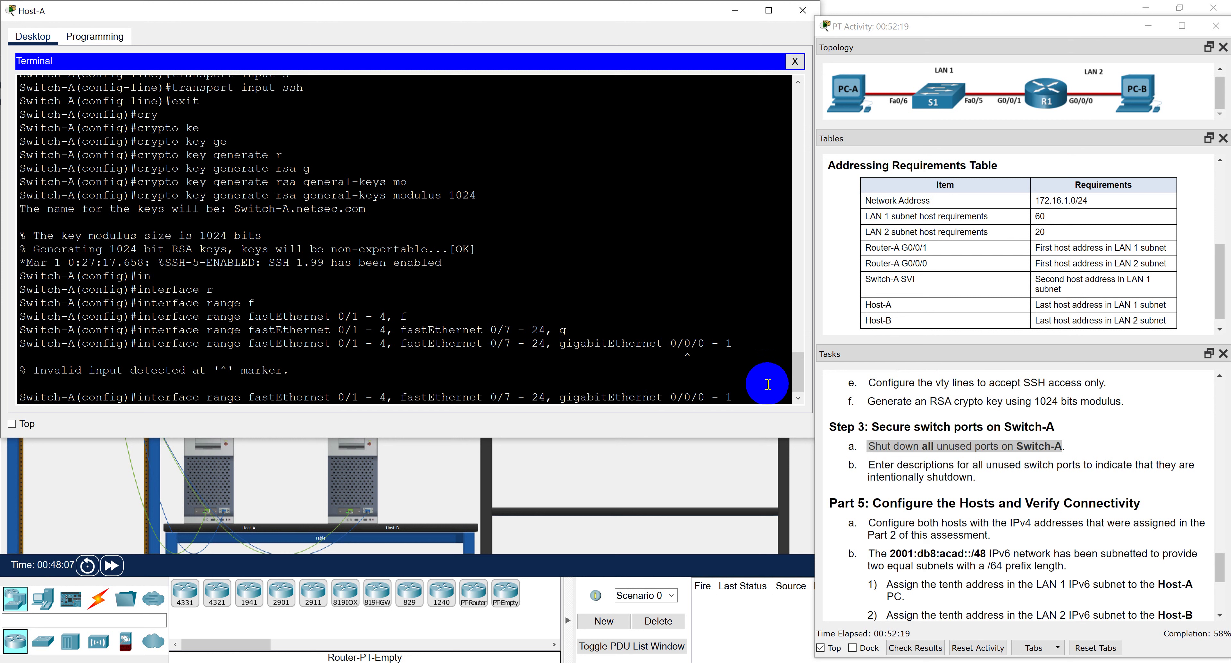
pyautogui.click(749, 398)
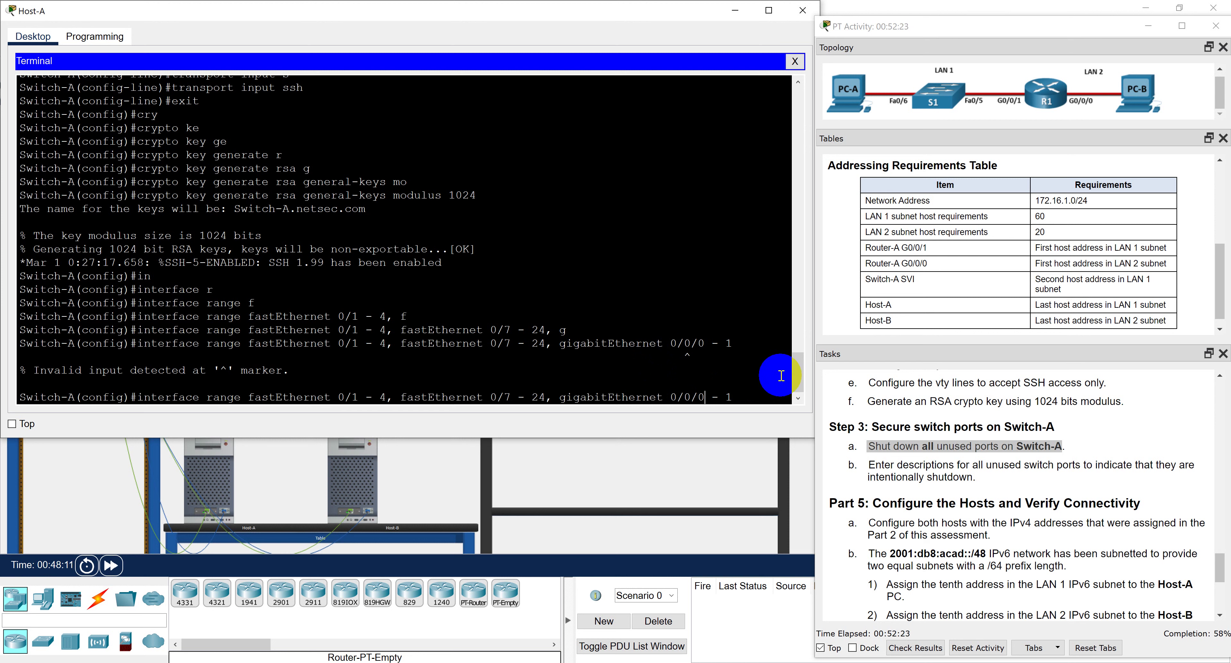
pyautogui.press('BackSpace')
pyautogui.moveTo(719, 399); pyautogui.dragTo(697, 391)
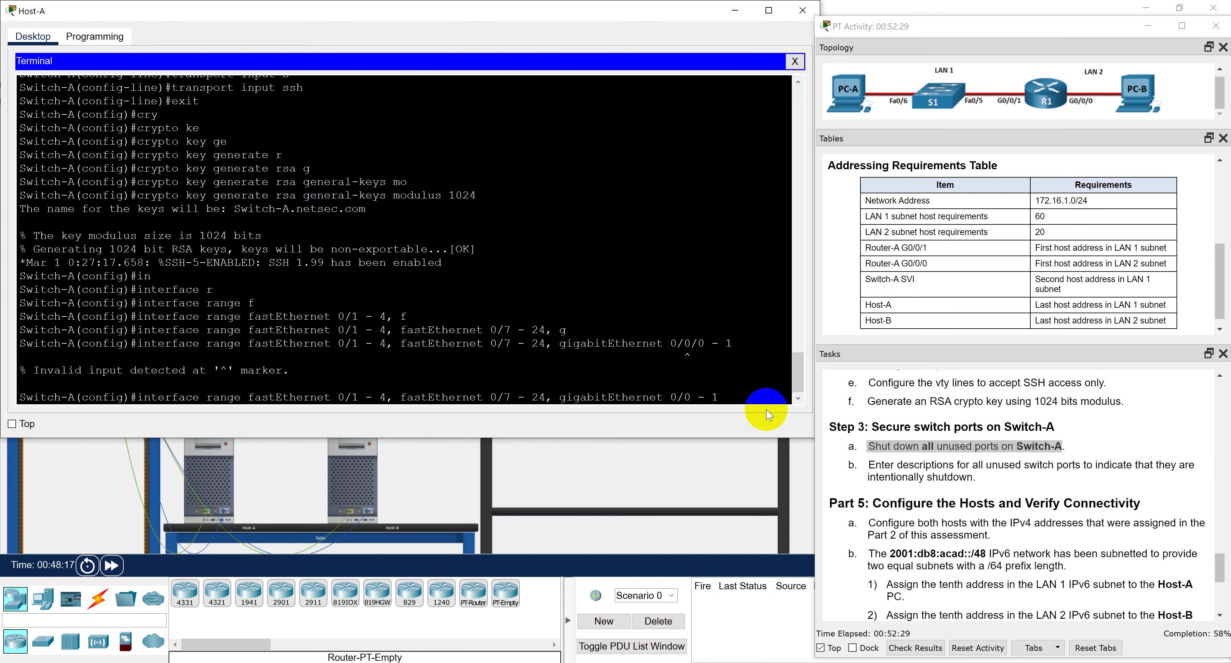
pyautogui.press('BackSpace')
pyautogui.write('1')
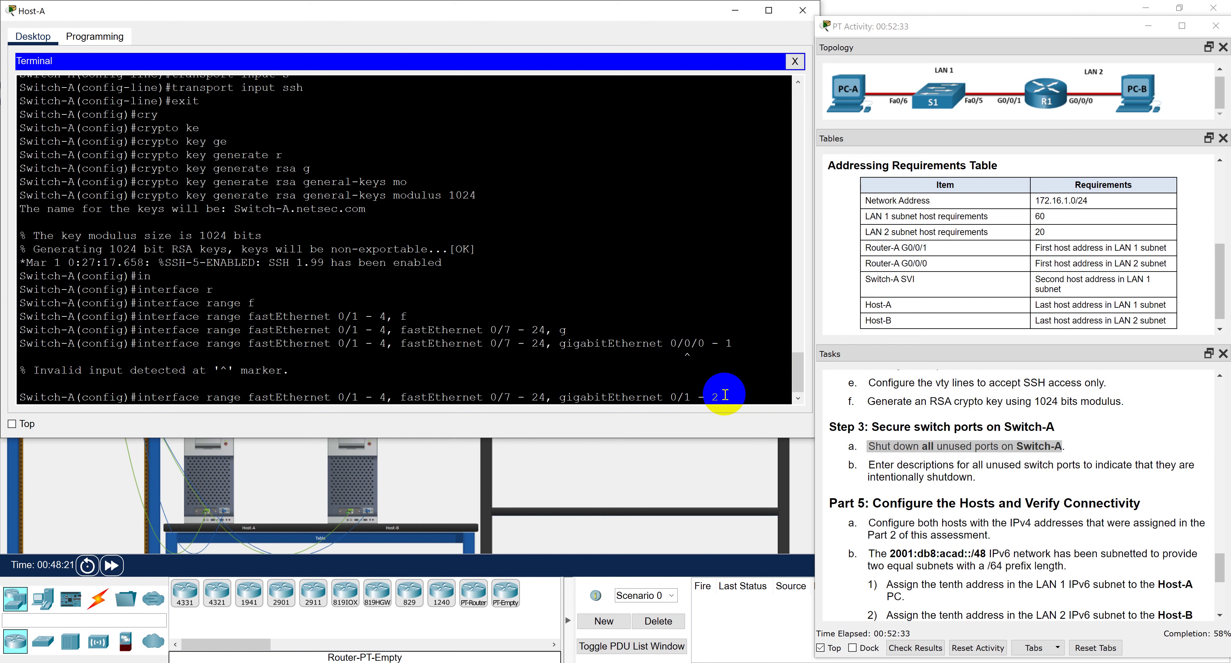
# Enter range configuration on Switch-A for fastEthernet 0/1 - 4, fastEthernet 0/7 - 24 and gigabitEthernet 0/1 - 2.
pyautogui.moveTo(725, 395); pyautogui.dragTo(670, 397)
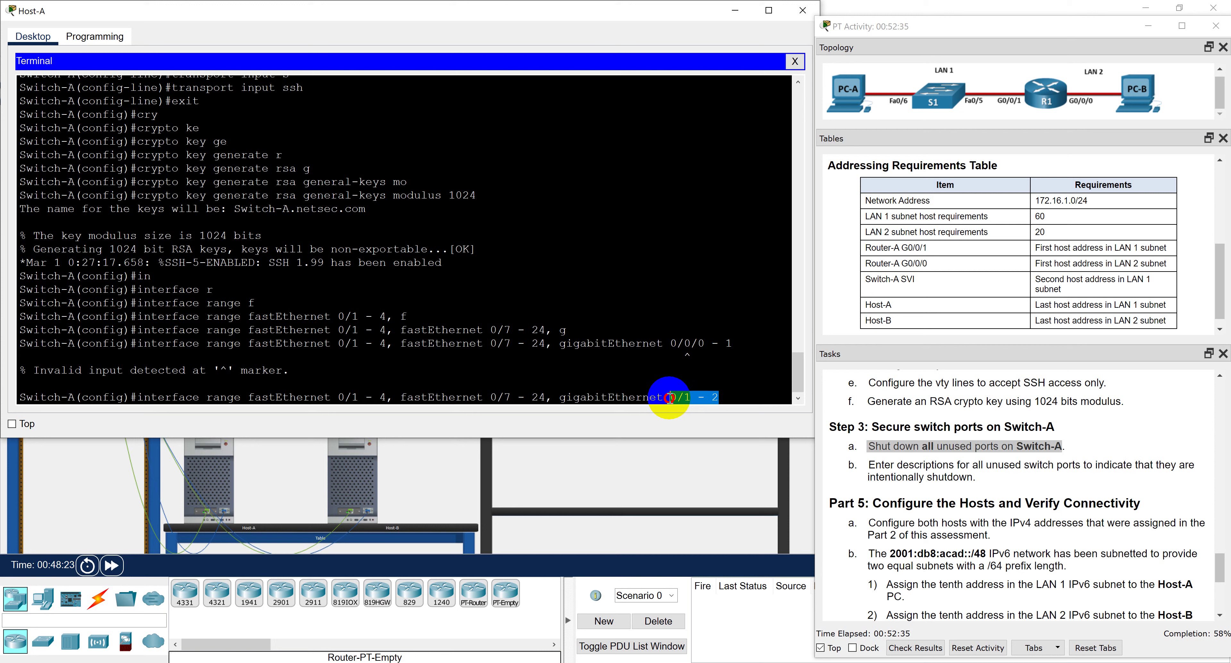
pyautogui.click(712, 397)
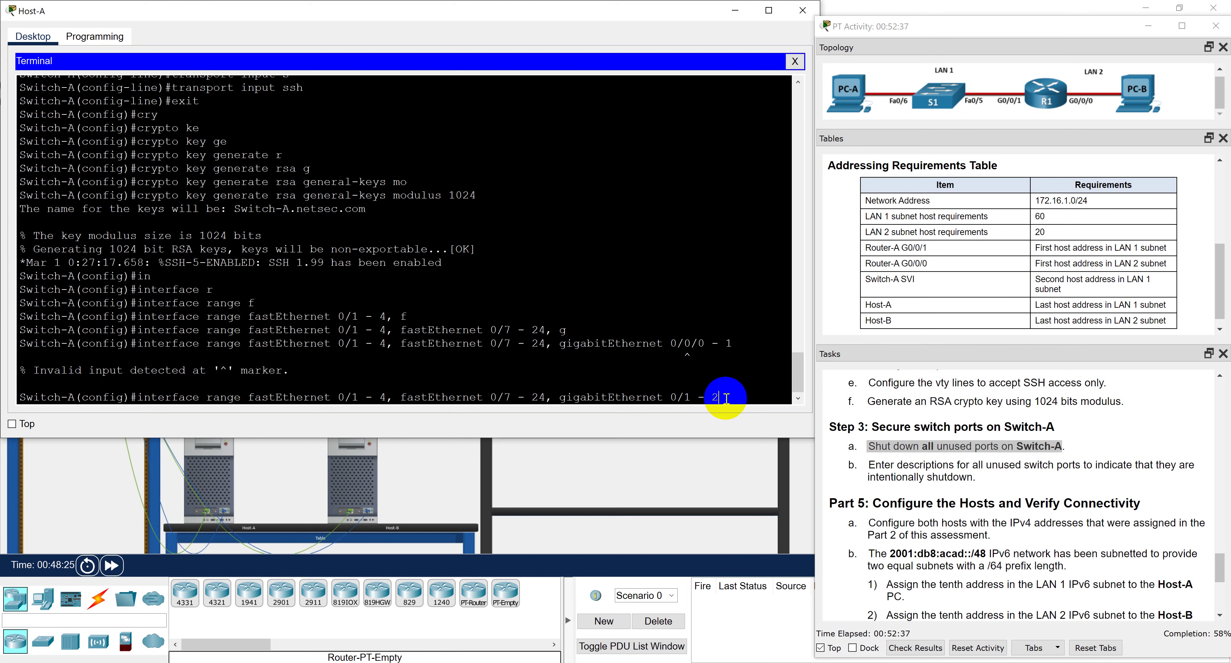
pyautogui.click(732, 399)
pyautogui.moveTo(733, 399); pyautogui.dragTo(14, 396)
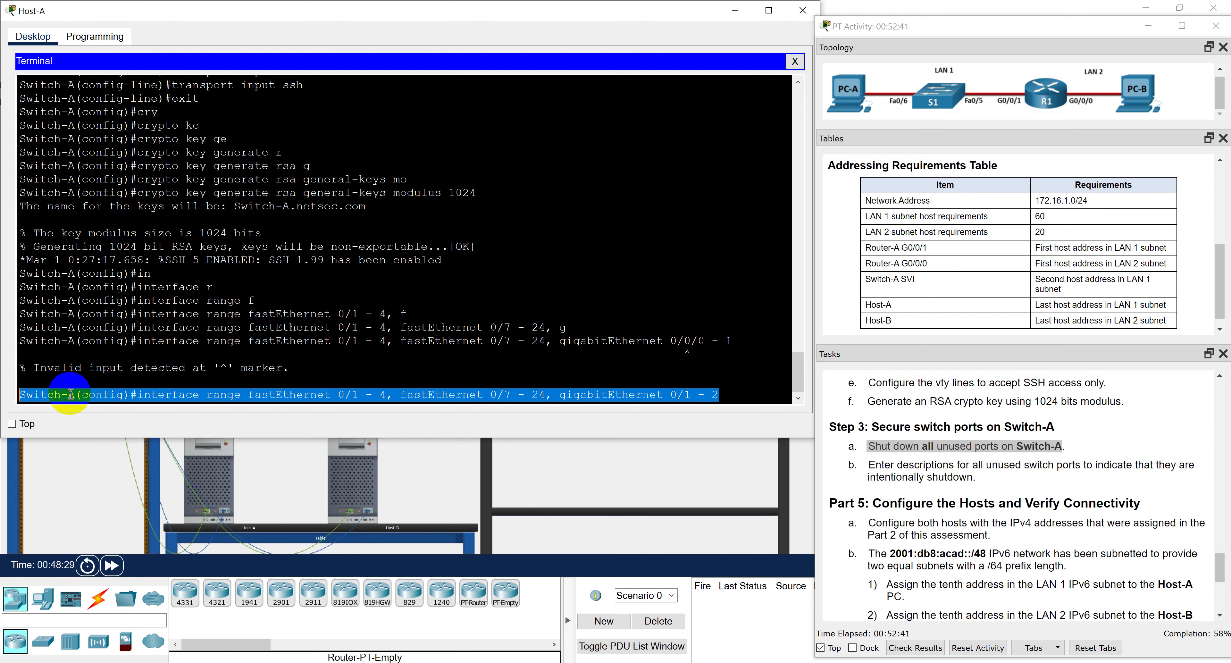
pyautogui.click(157, 397)
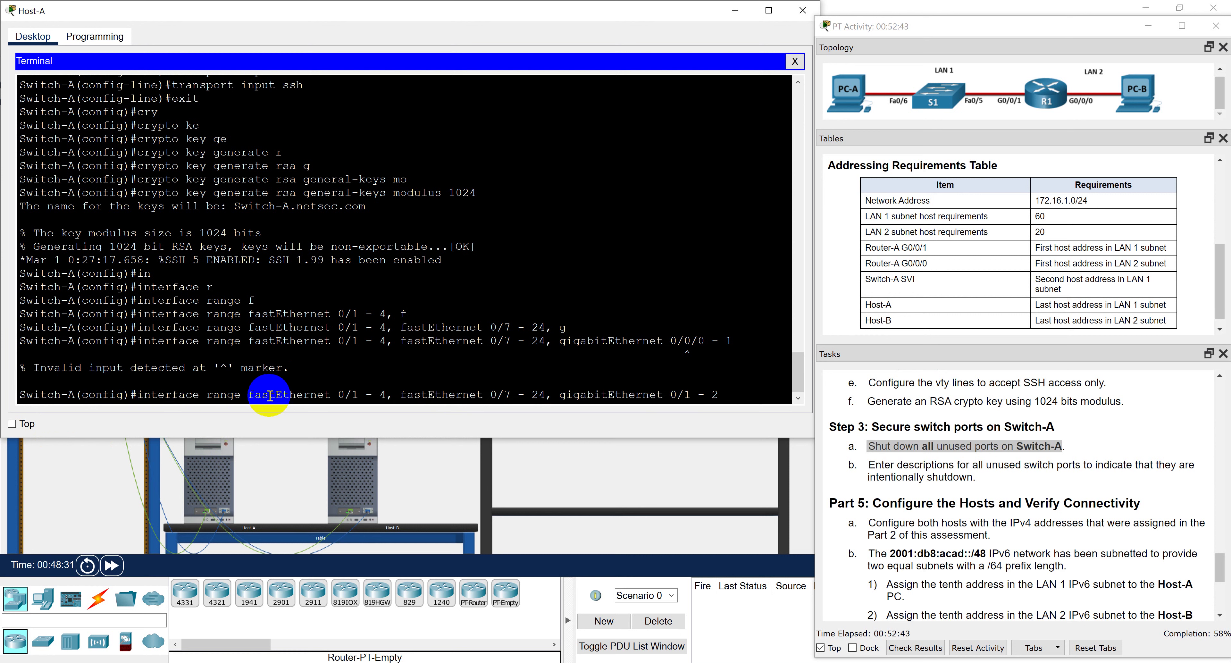
pyautogui.moveTo(245, 396); pyautogui.dragTo(720, 396)
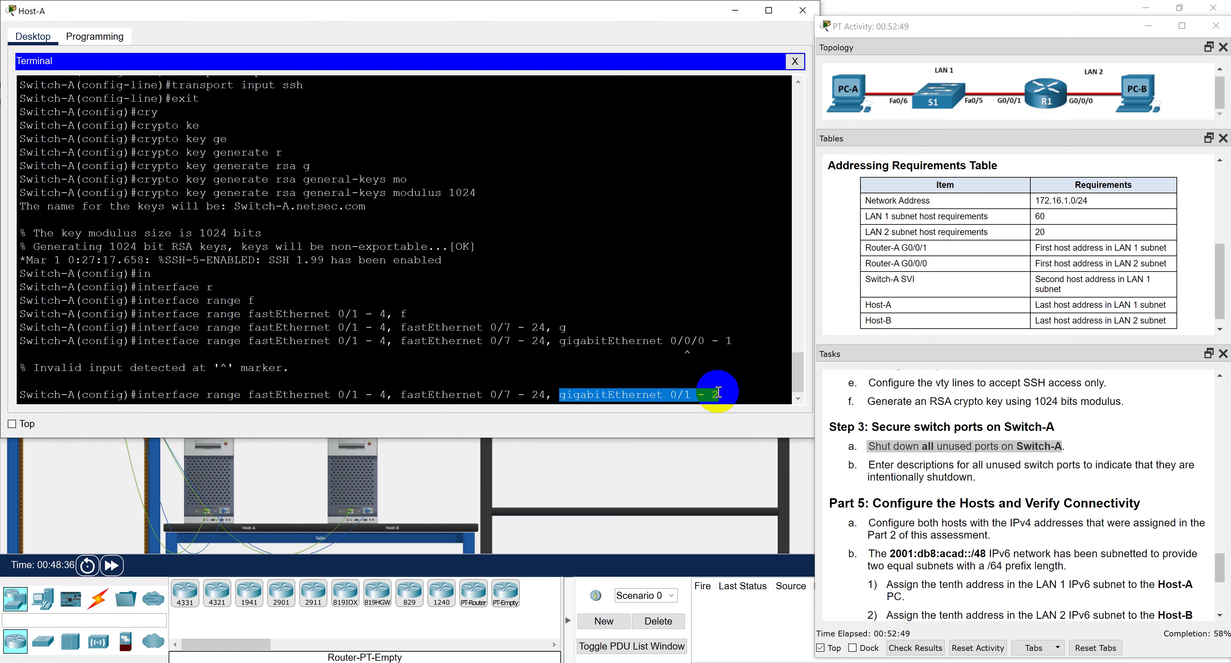
pyautogui.click(728, 397)
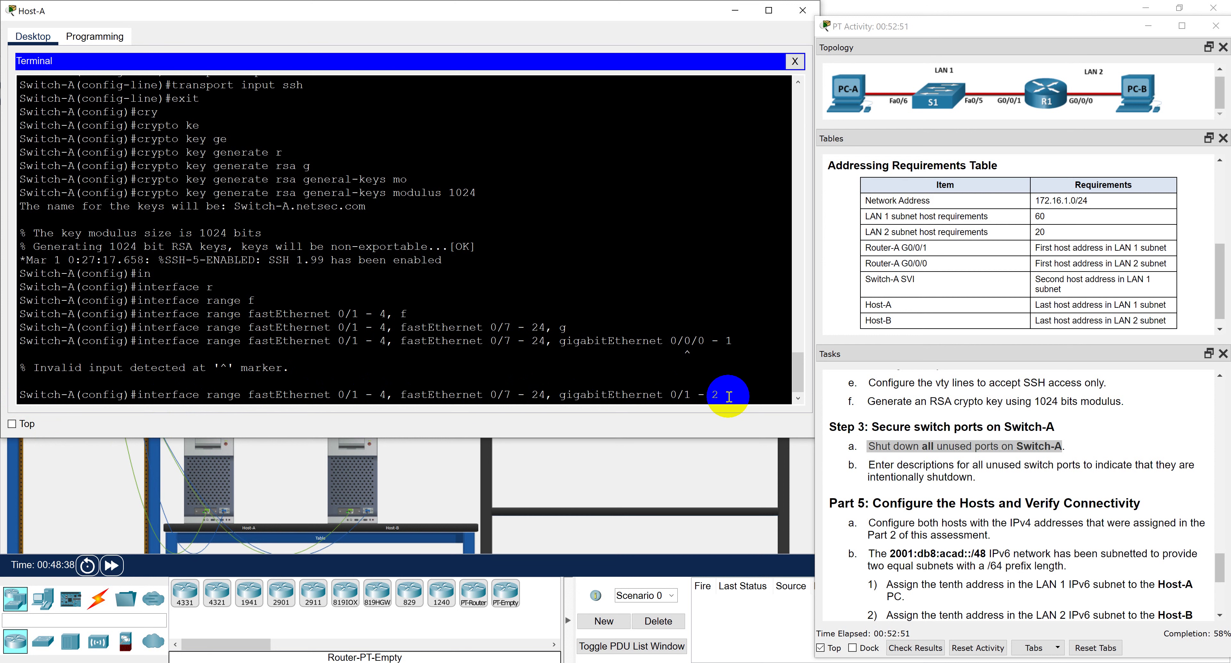
pyautogui.press('Return')
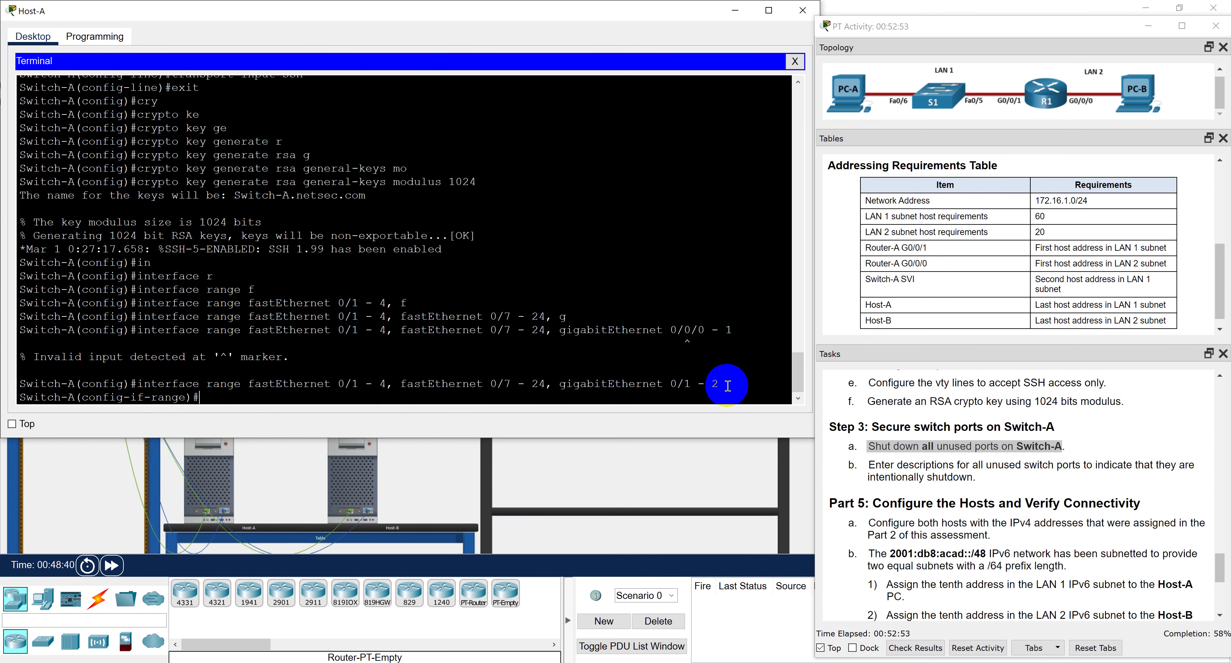
# Shut down all unused Switch-A ports in the selected interface range.
pyautogui.moveTo(720, 385); pyautogui.dragTo(21, 390)
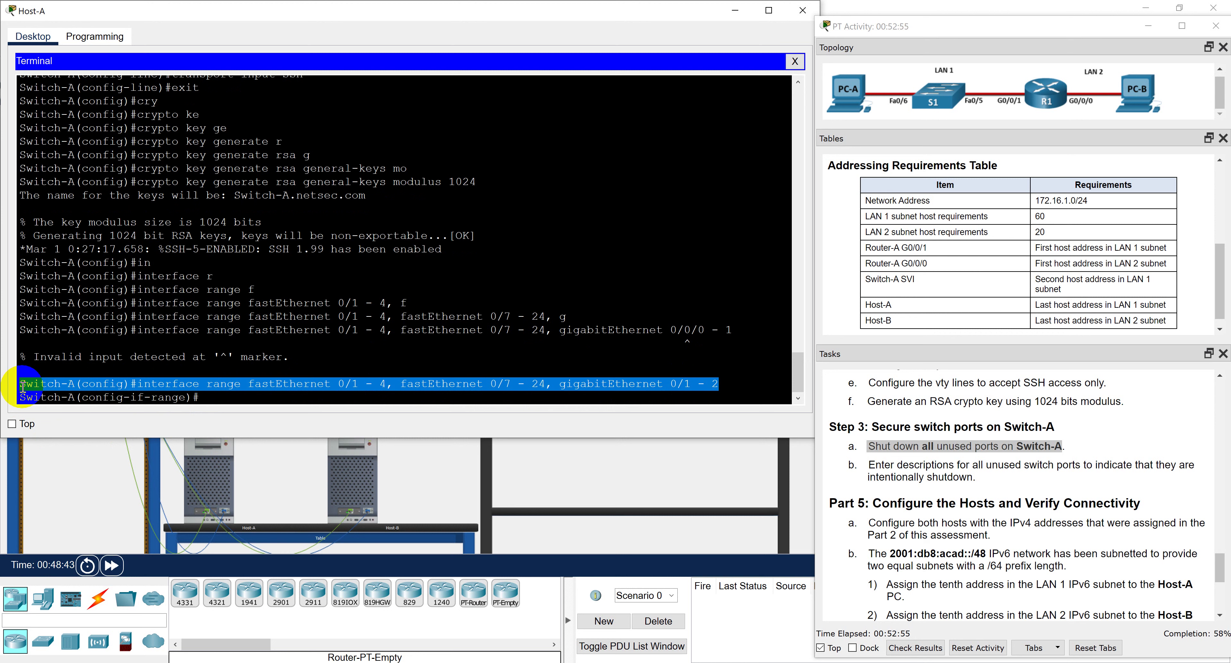
pyautogui.click(235, 399)
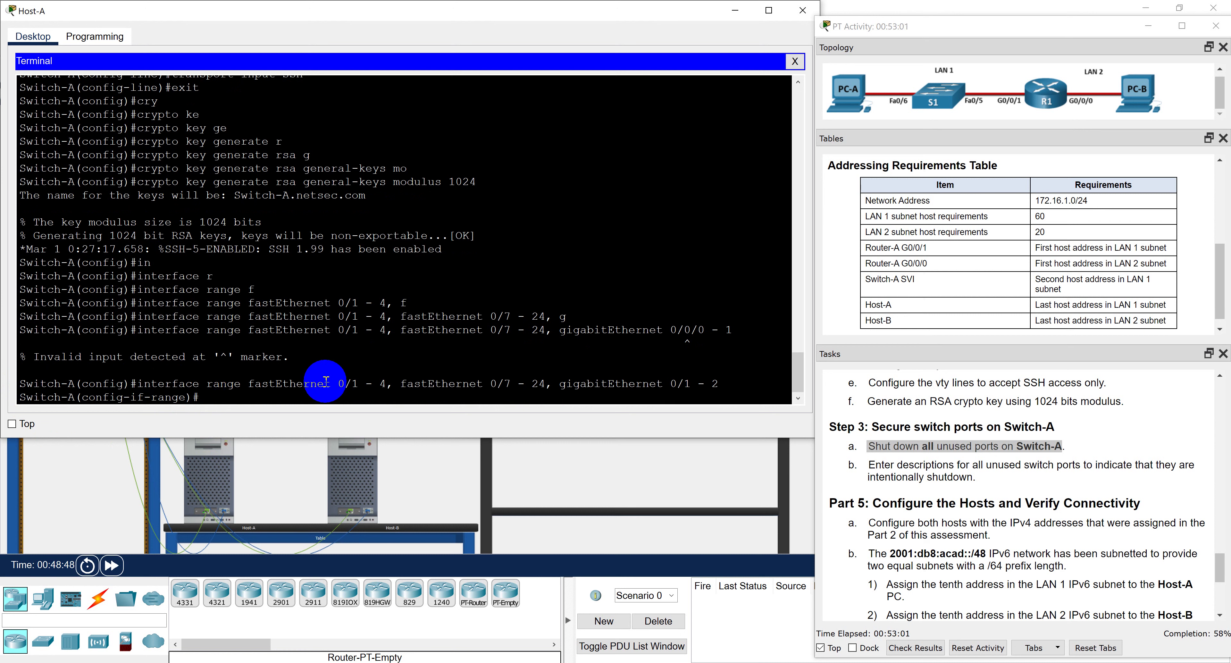
pyautogui.write('sh')
pyautogui.press('Tab')
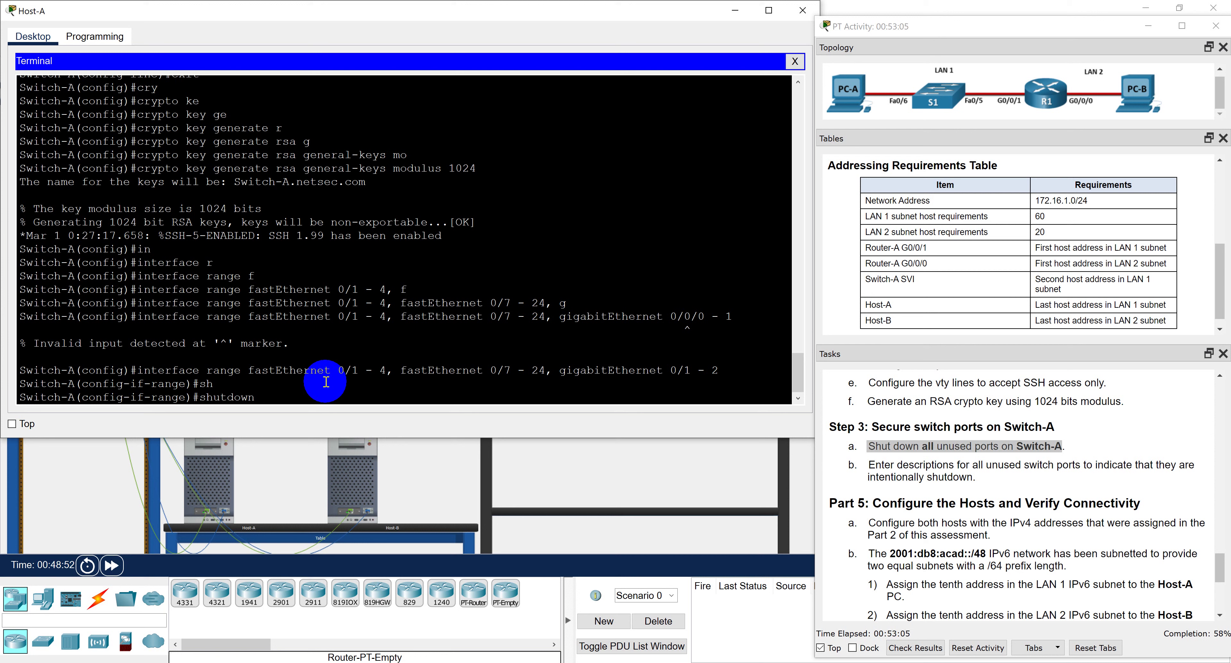
pyautogui.press('Return')
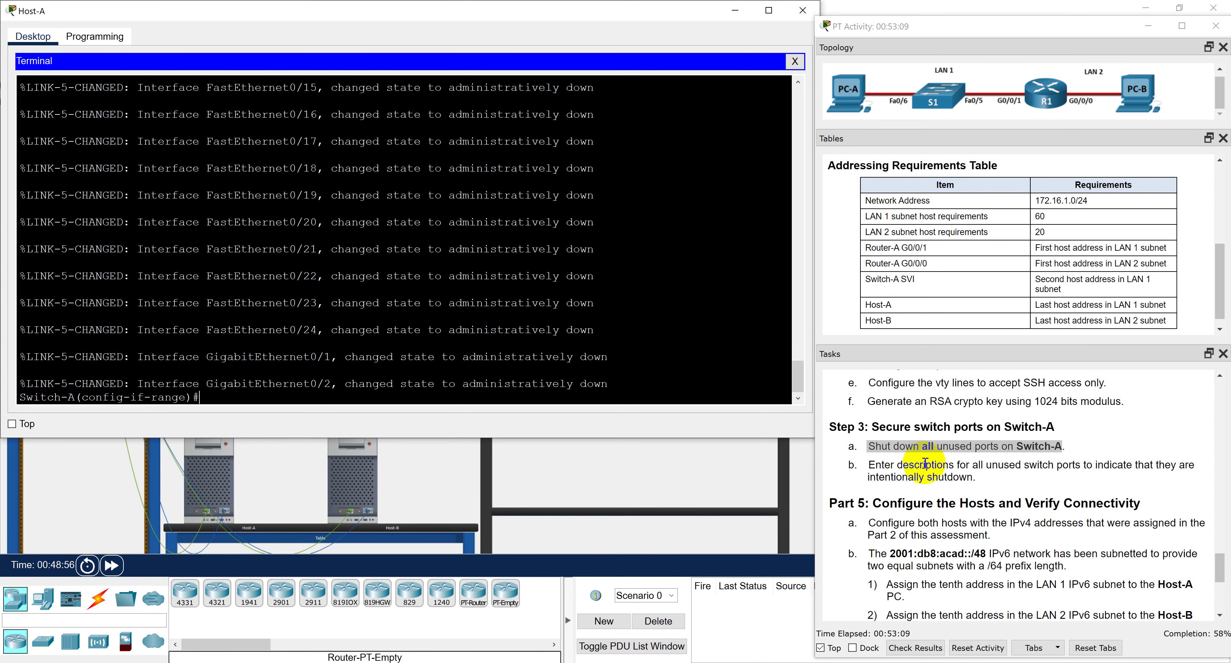
# Give the unused Switch-A ports the description Shutdown_Port.
pyautogui.click(980, 483)
pyautogui.tripleClick(980, 482)
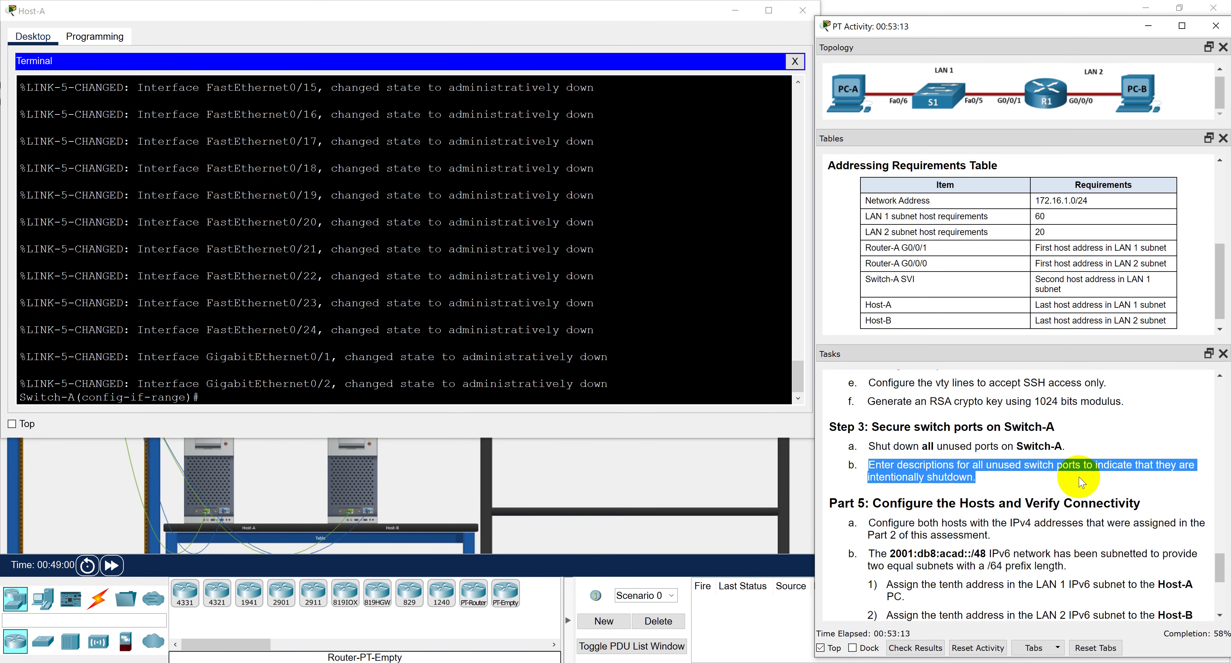
pyautogui.click(485, 401)
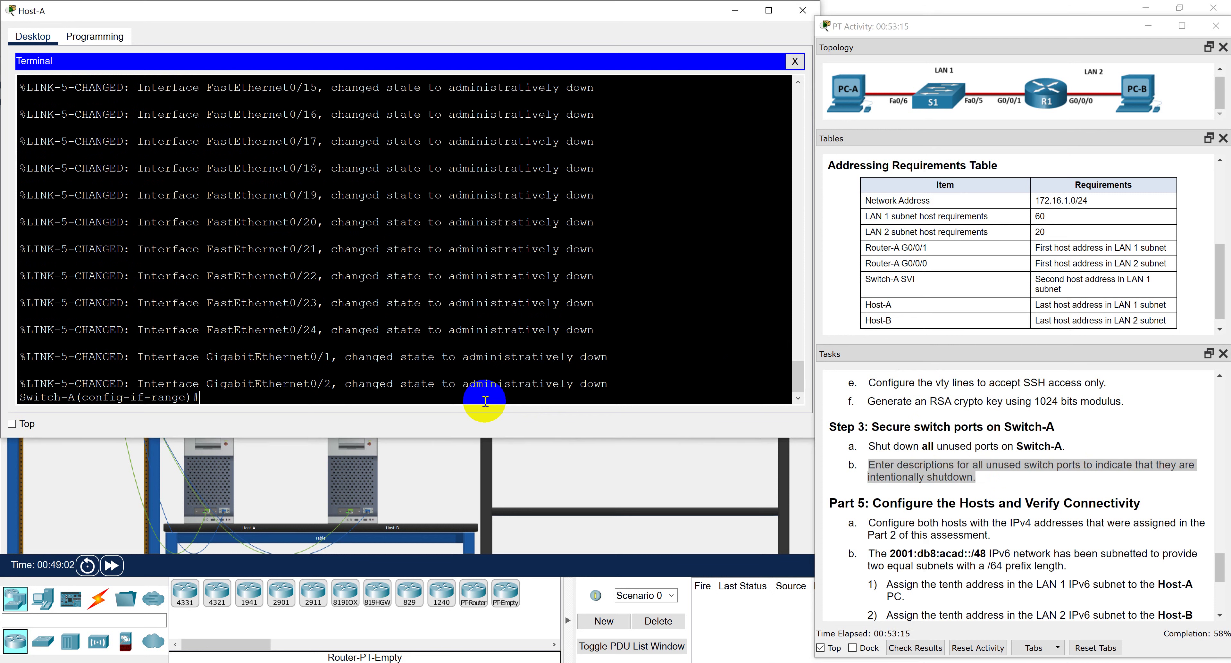
pyautogui.write('des')
pyautogui.press('Tab')
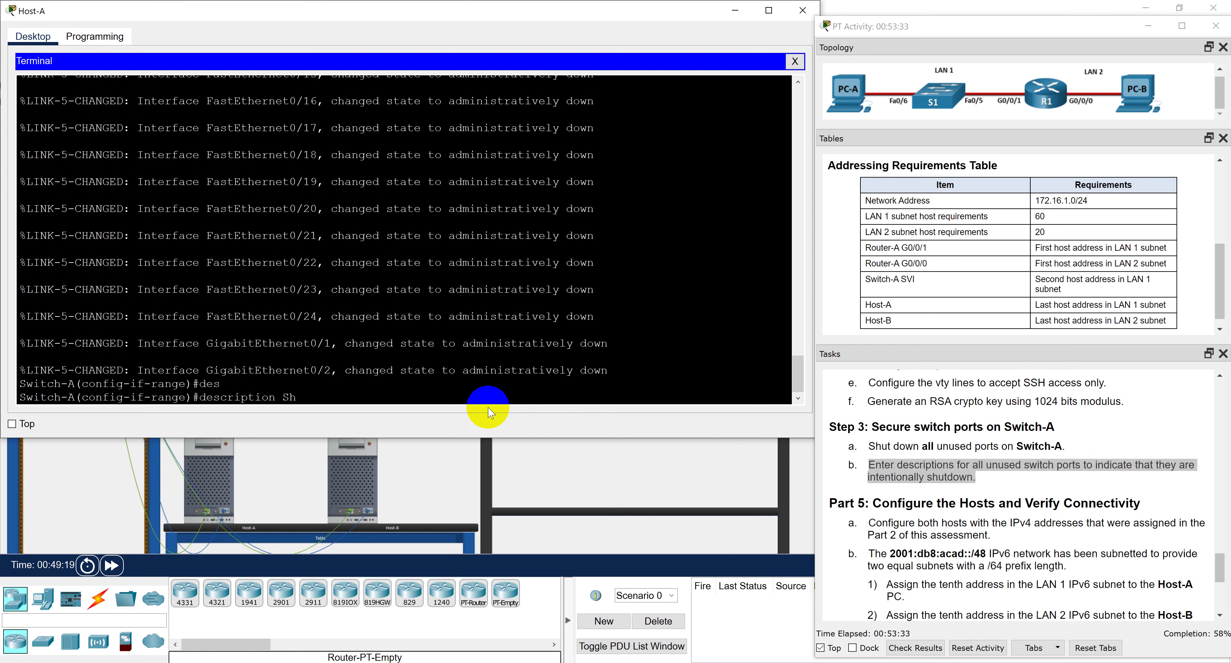
pyautogui.write('tdown_Port')
pyautogui.press('Return')
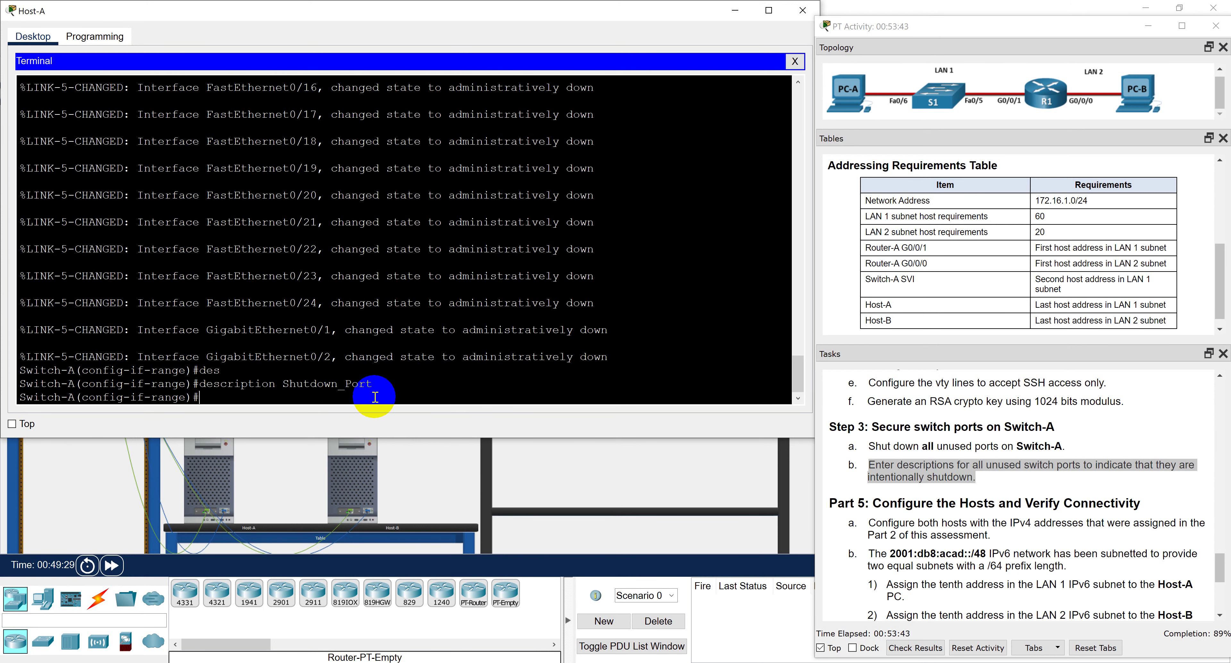
# Review the Part 5 host tasks, then close Host-A's terminal and open its IP Configuration.
pyautogui.scroll(-3, 937, 461)
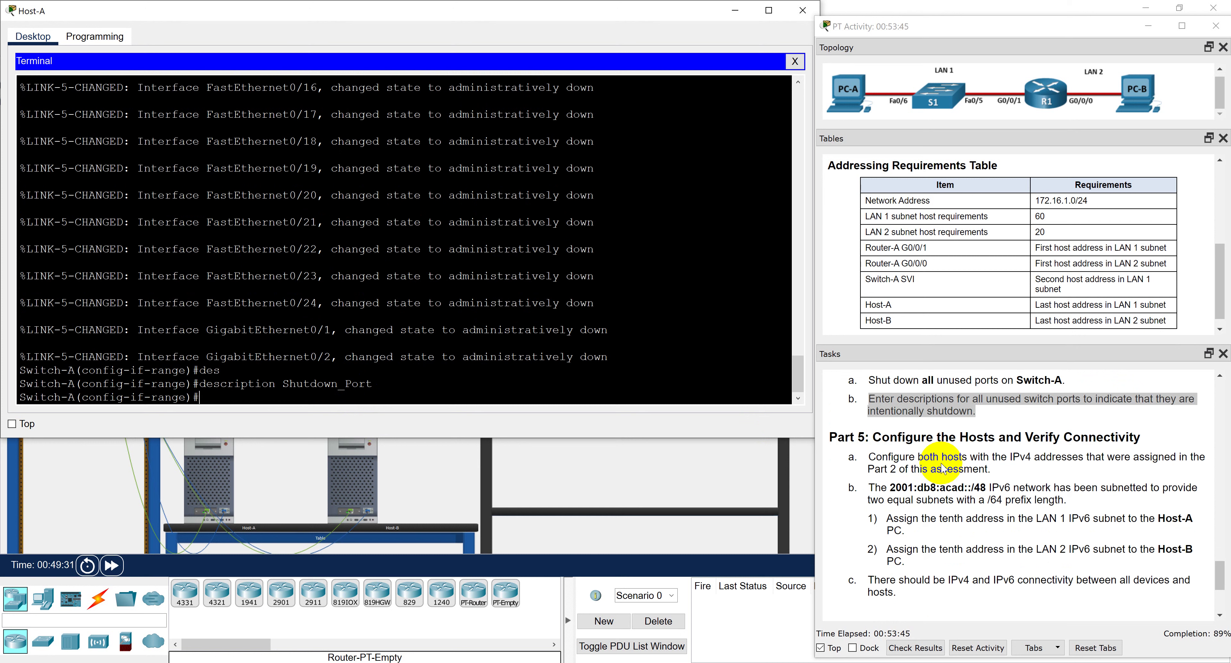
pyautogui.click(883, 440)
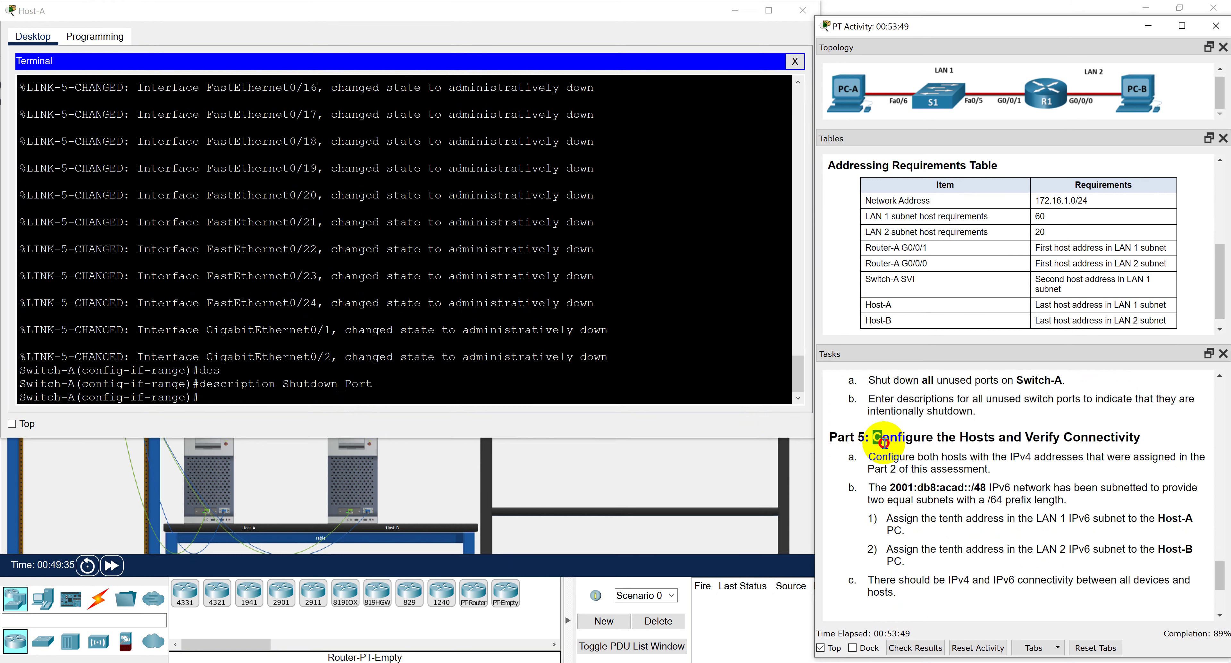
pyautogui.moveTo(883, 443); pyautogui.dragTo(1169, 438)
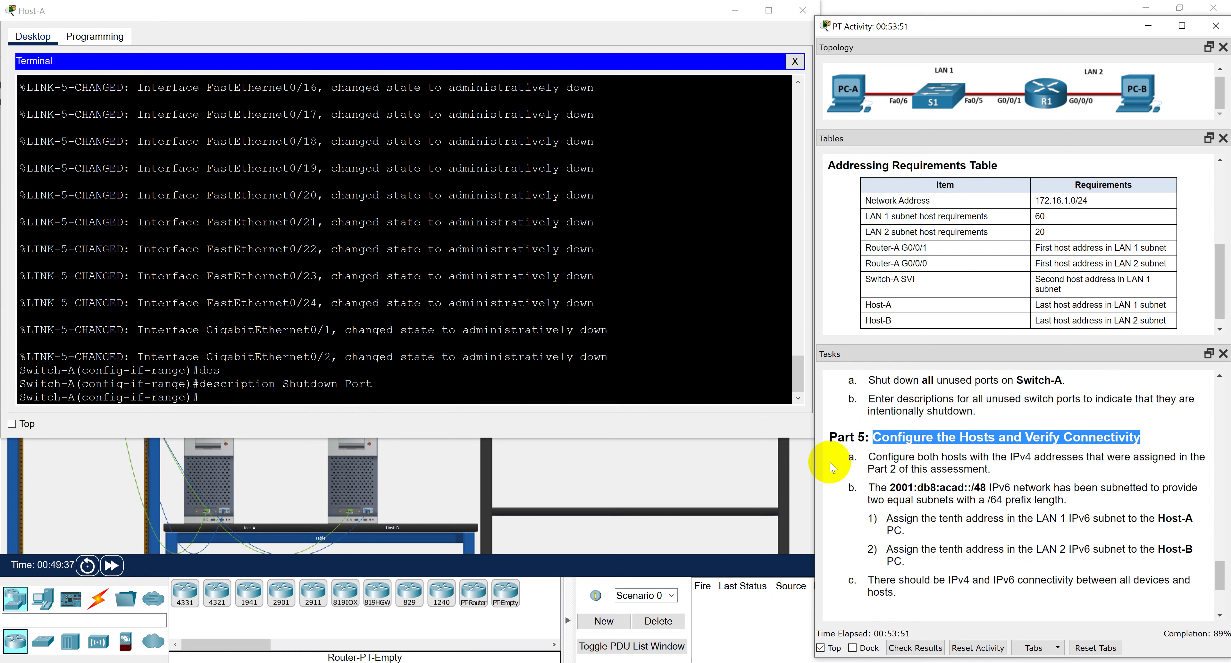
pyautogui.moveTo(868, 457); pyautogui.dragTo(1006, 473)
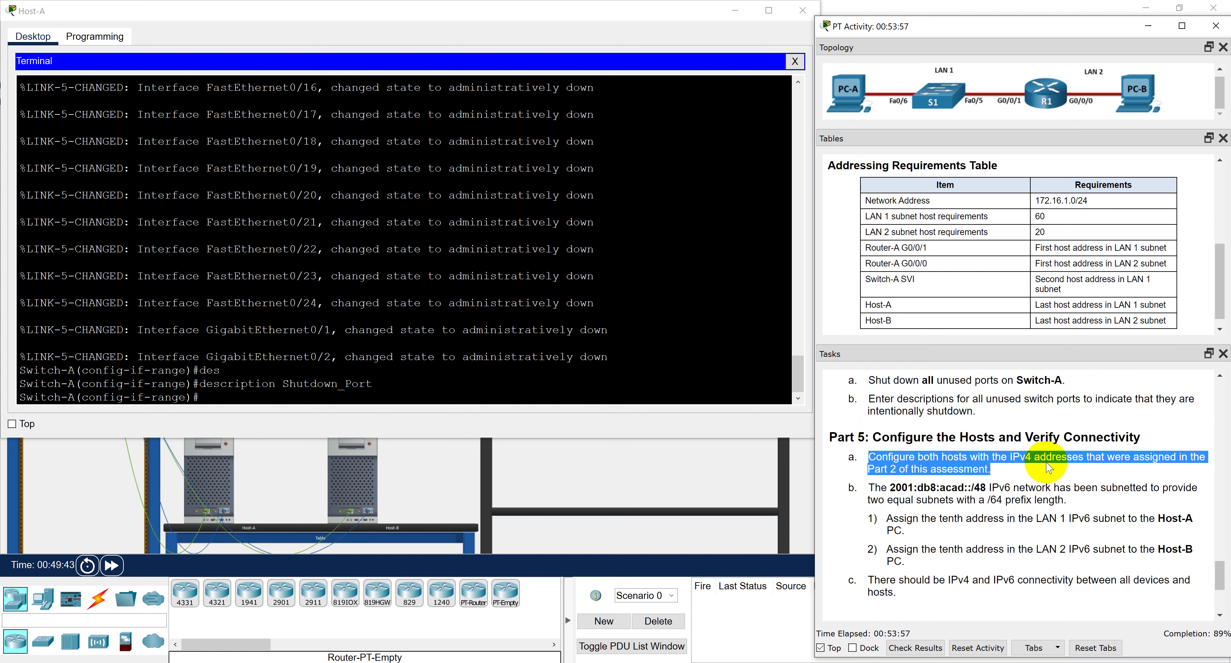
pyautogui.click(1013, 470)
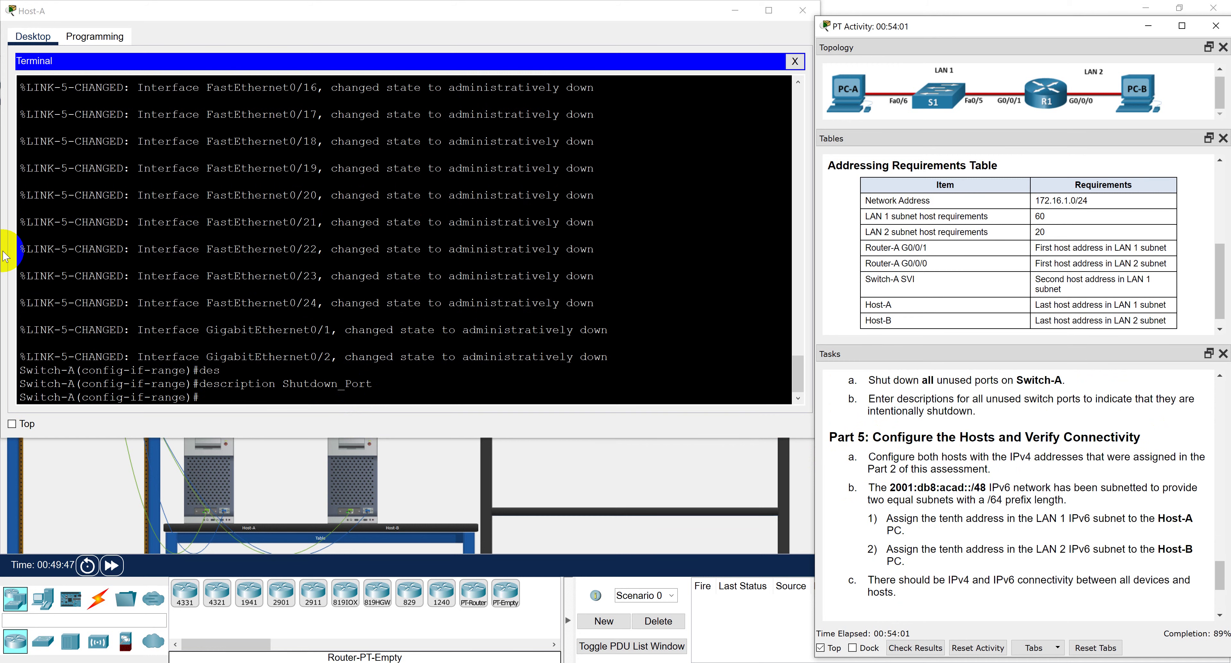
pyautogui.moveTo(5, 256); pyautogui.dragTo(297, 275)
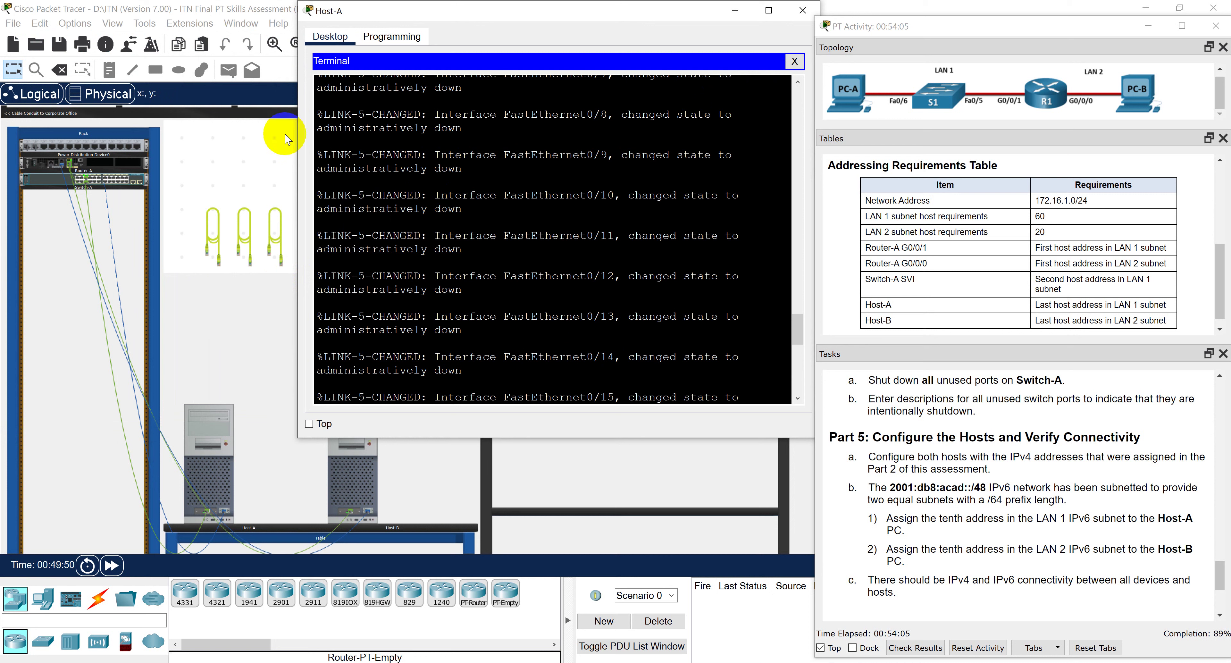
pyautogui.moveTo(292, 122); pyautogui.dragTo(312, 122)
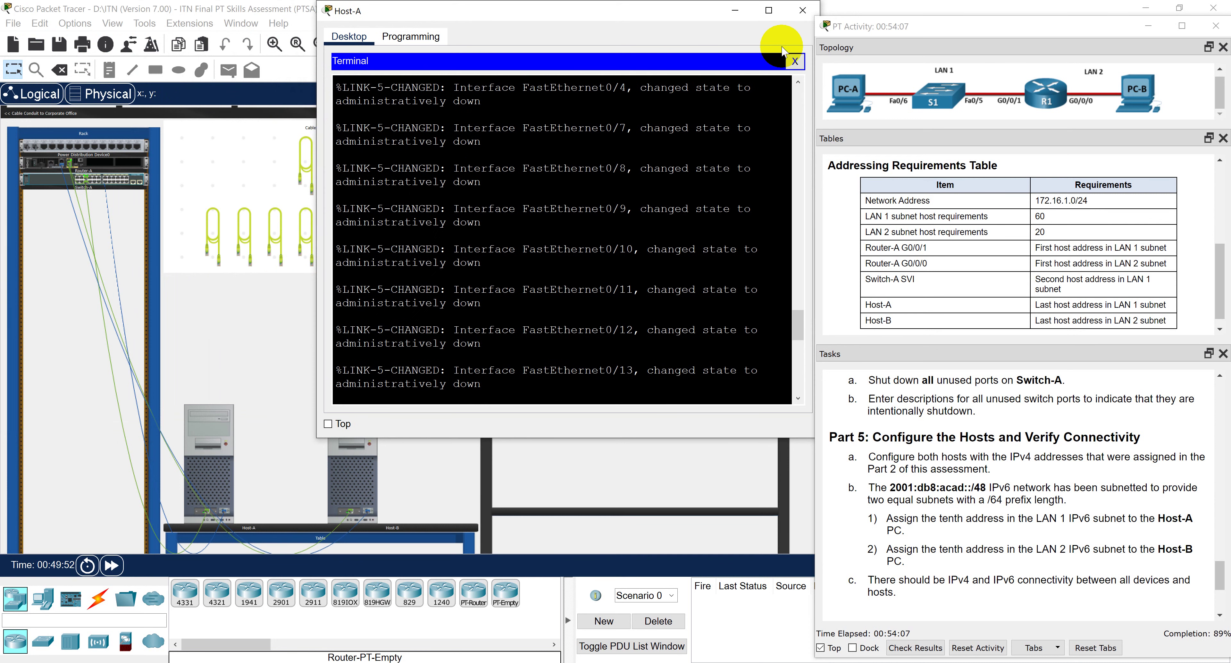
pyautogui.click(794, 60)
pyautogui.click(385, 91)
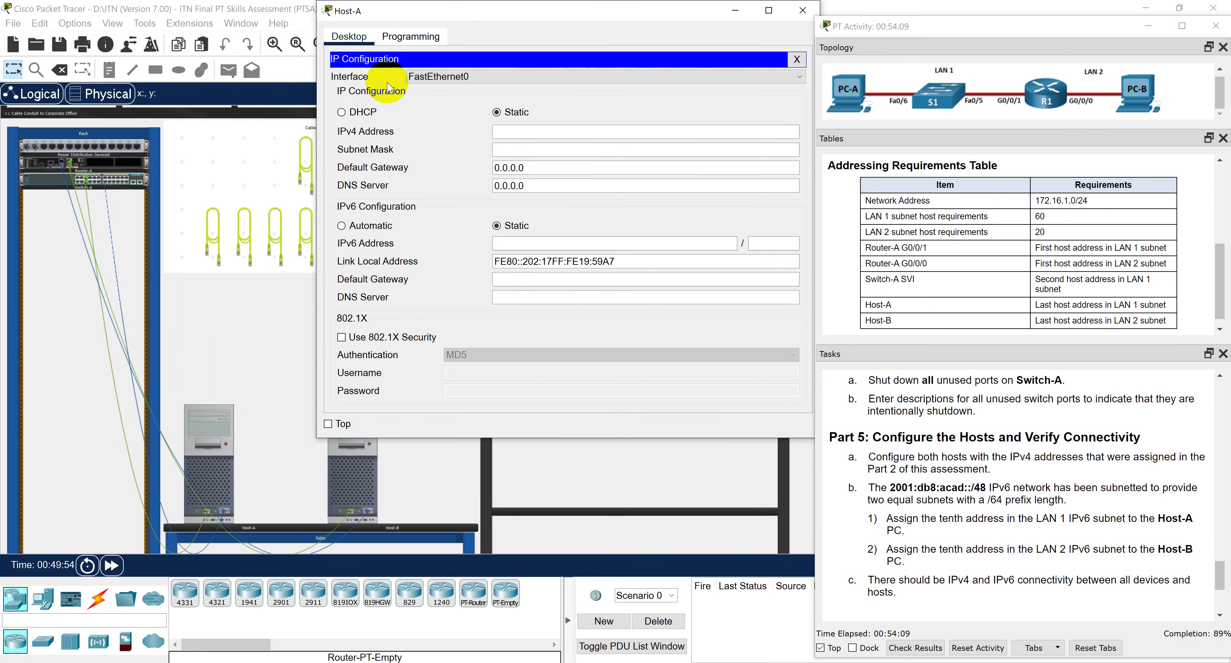
# Bring up the Excel addressing sheet, move Host-A's IP Configuration beside it, and narrow the PT Activity window to make room.
pyautogui.click(512, 132)
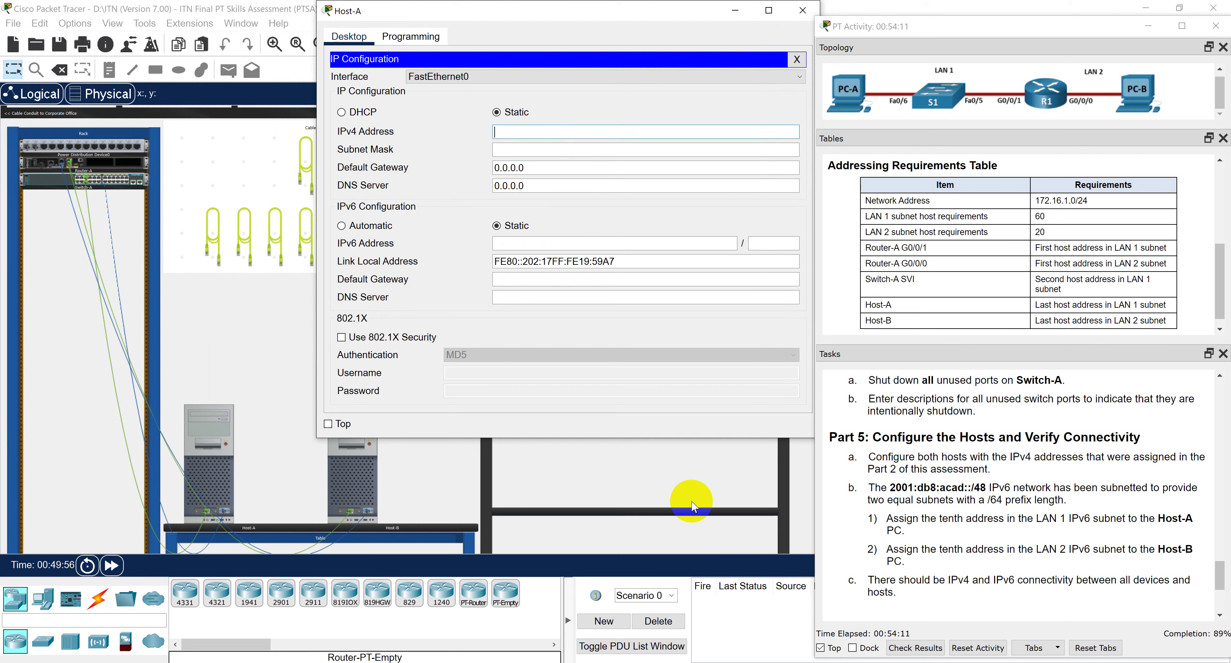
pyautogui.hotkey('alt', 'Tab')
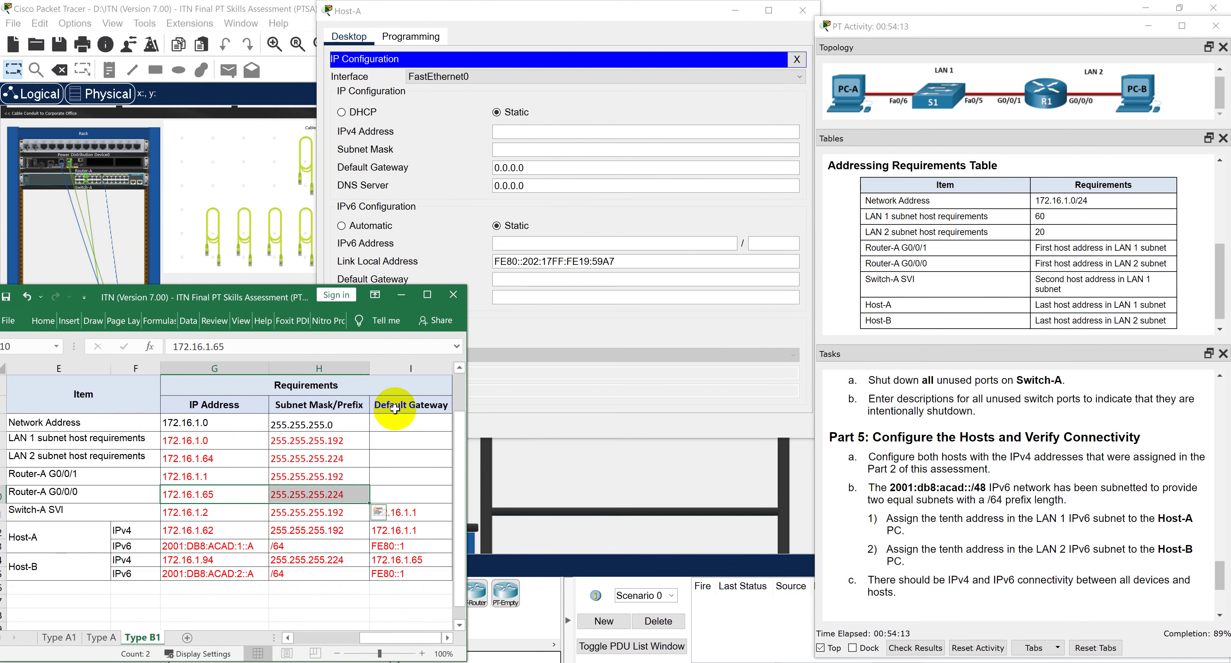
pyautogui.click(507, 8)
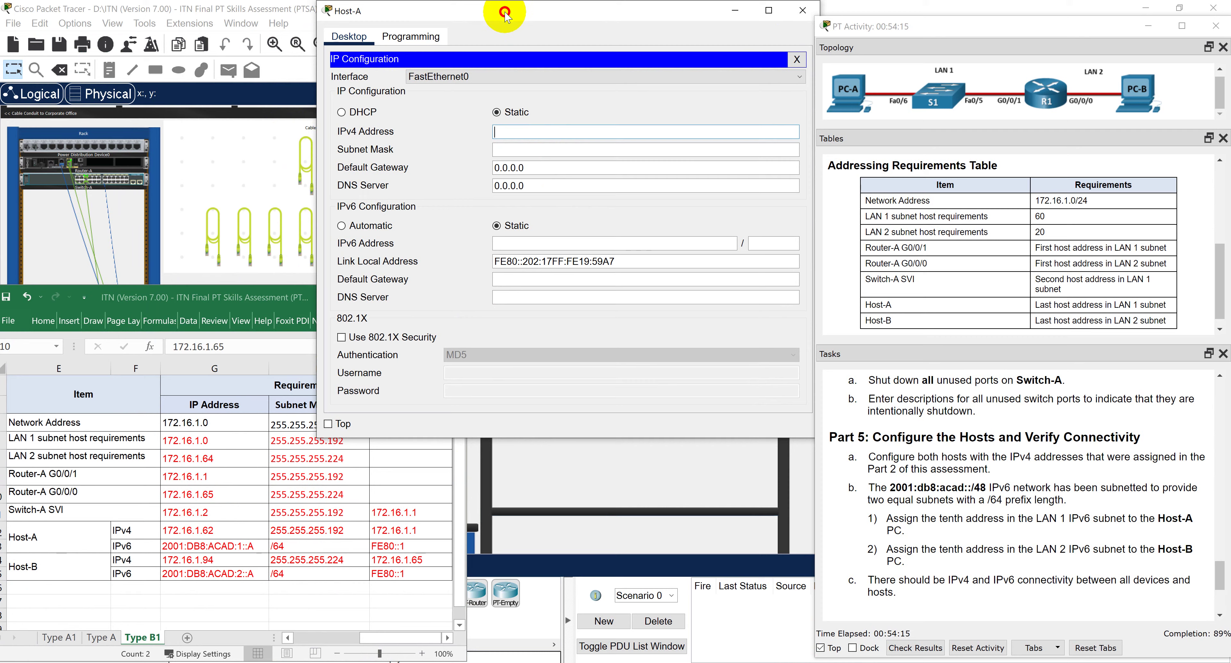
pyautogui.moveTo(507, 8); pyautogui.dragTo(625, 18)
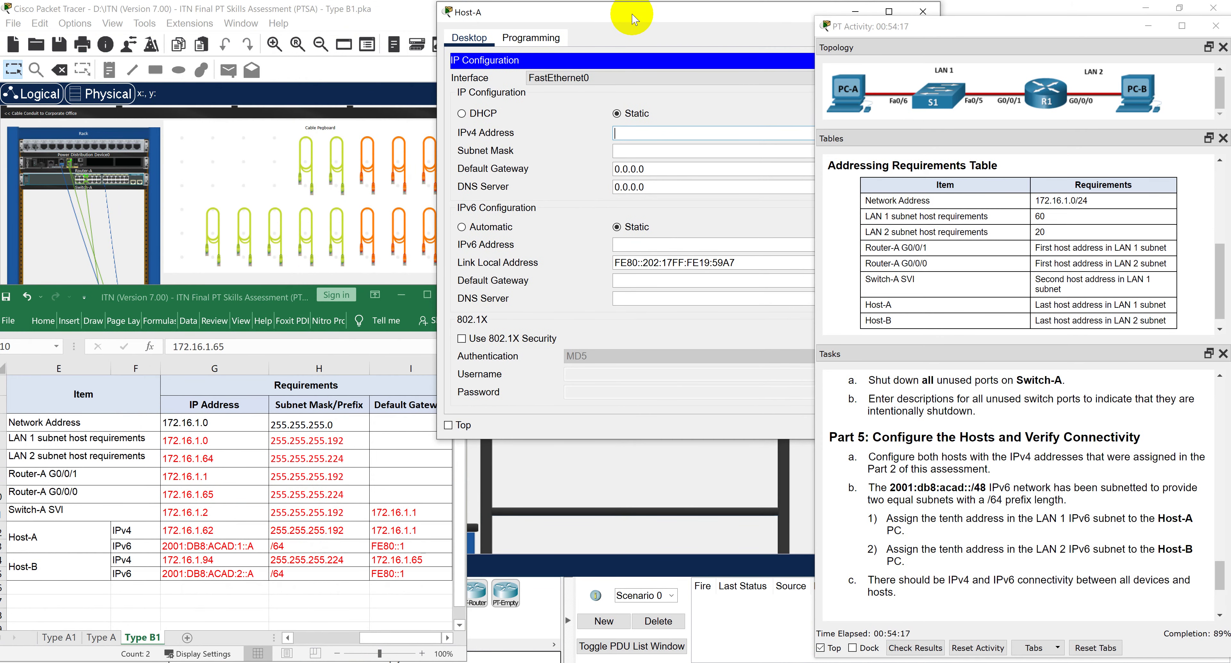
pyautogui.click(813, 58)
pyautogui.moveTo(813, 58); pyautogui.dragTo(925, 58)
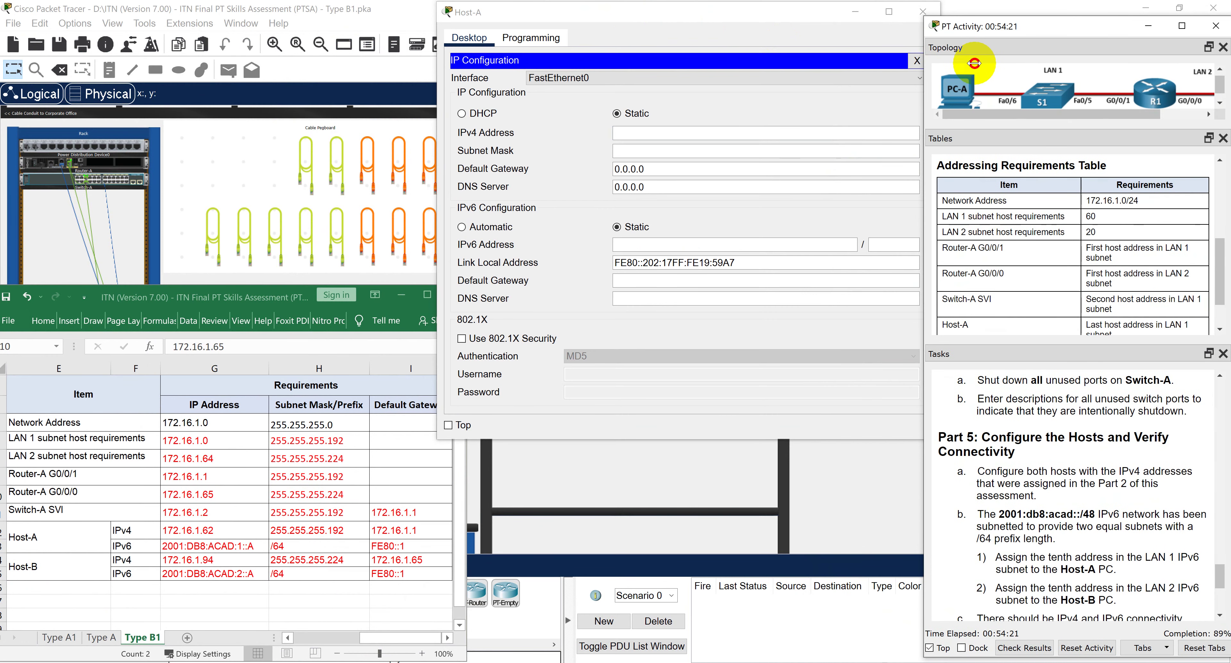
# Review the Part 5 tasks and highlight the instruction on configuring both hosts with their assigned IPv4 addresses.
pyautogui.scroll(-1, 1033, 397)
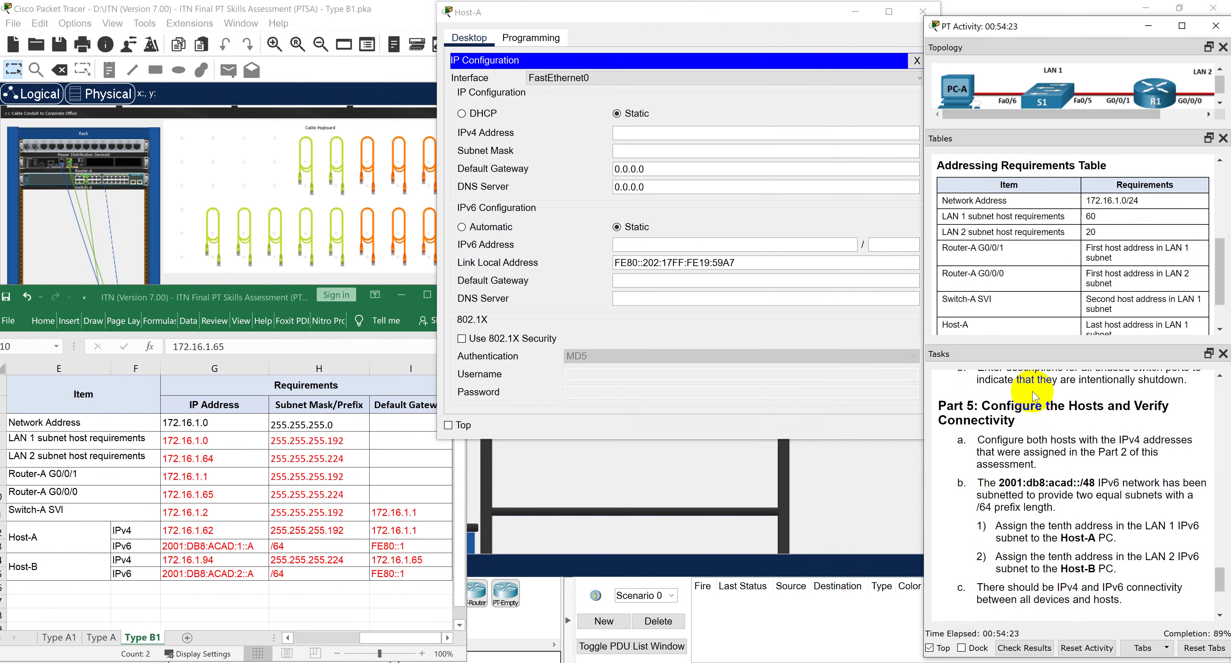
pyautogui.scroll(3, 1033, 397)
pyautogui.scroll(-3, 1033, 397)
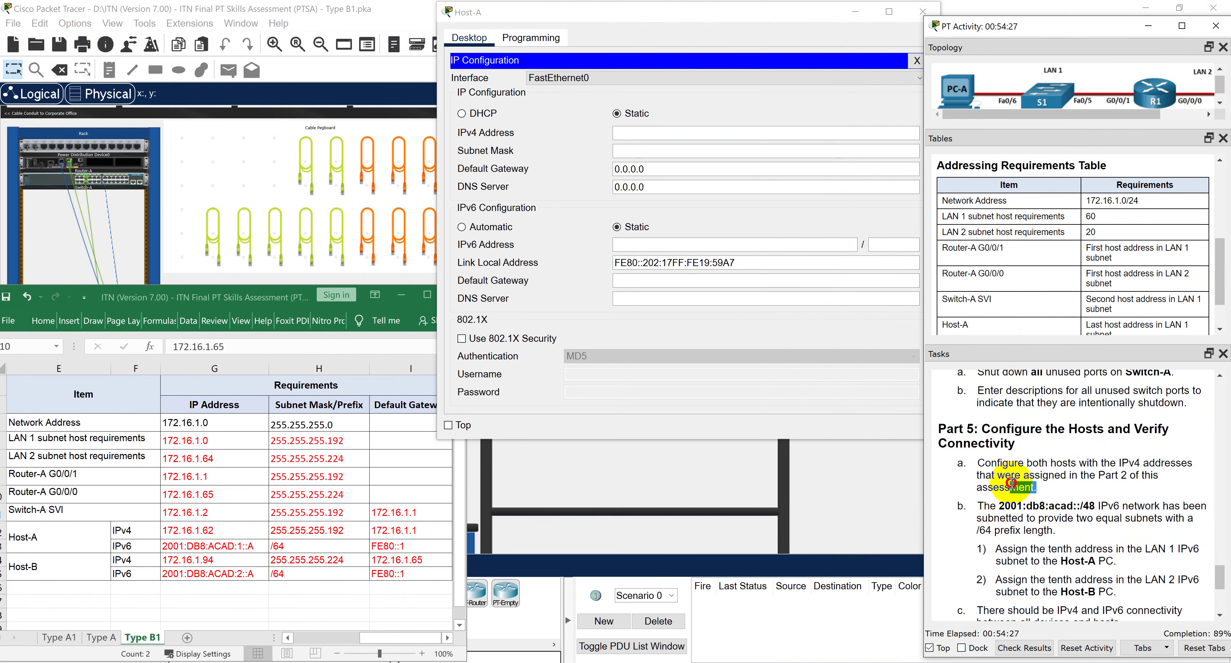
pyautogui.moveTo(1036, 488); pyautogui.dragTo(978, 463)
pyautogui.scroll(-3, 1084, 488)
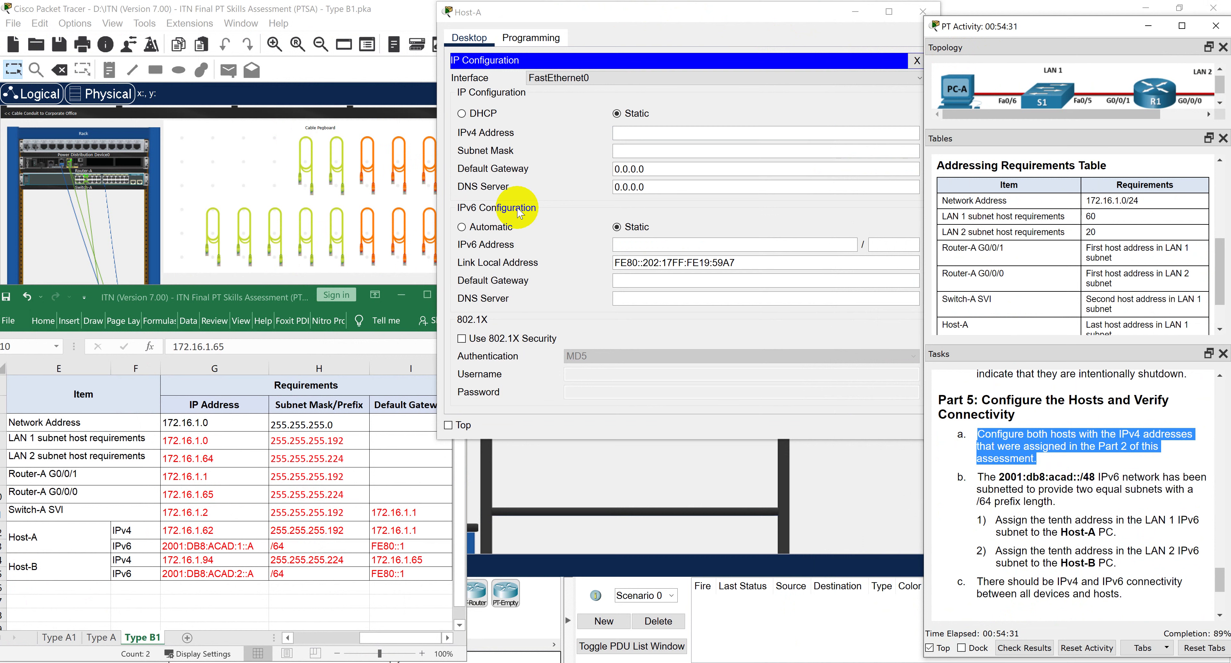
# Close Host-A's window, reopen its IP Configuration, and place it beside the Excel addressing sheet.
pyautogui.click(433, 135)
pyautogui.moveTo(433, 135); pyautogui.dragTo(461, 136)
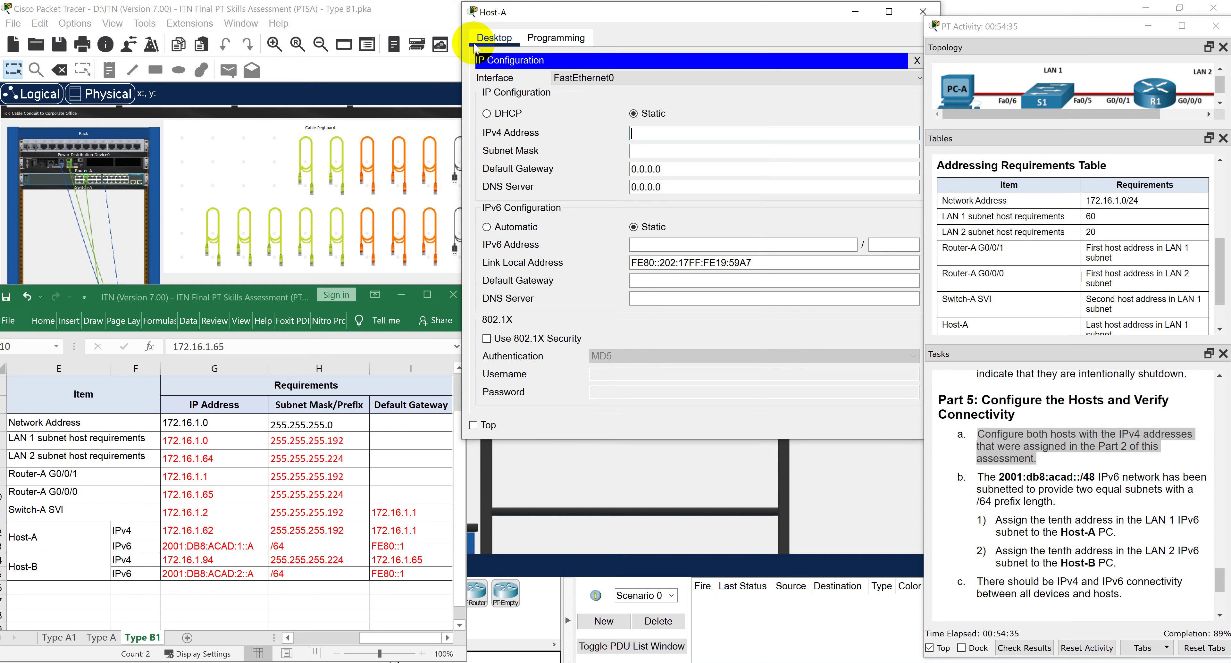
pyautogui.click(922, 12)
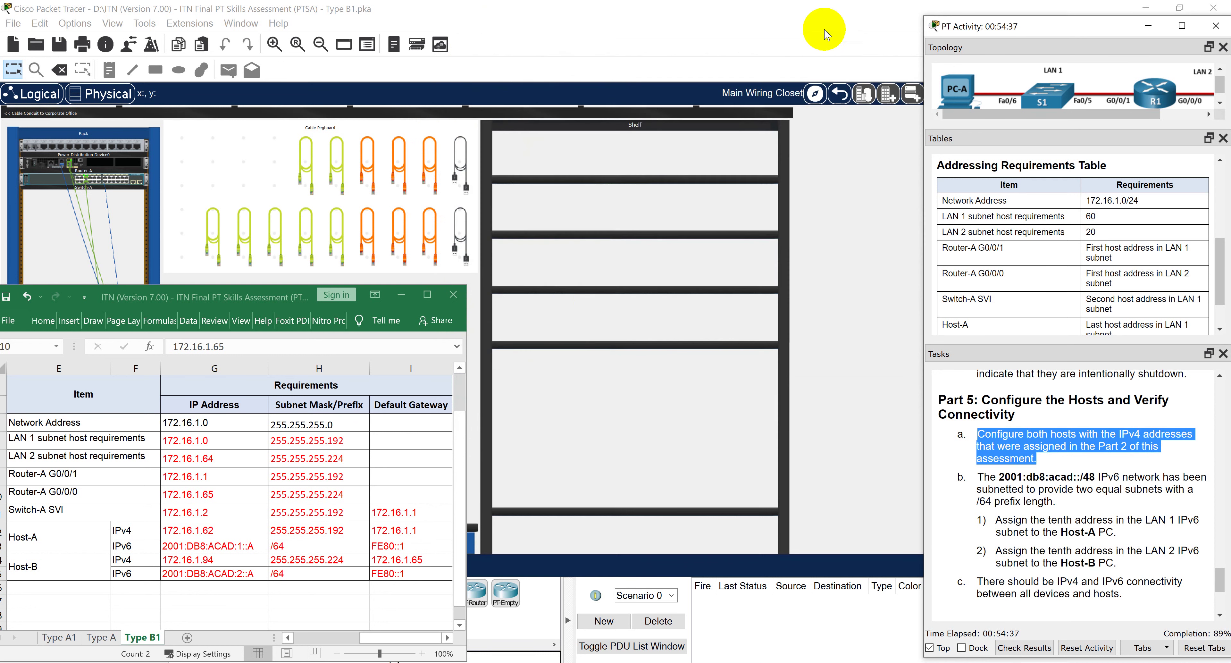
pyautogui.click(575, 386)
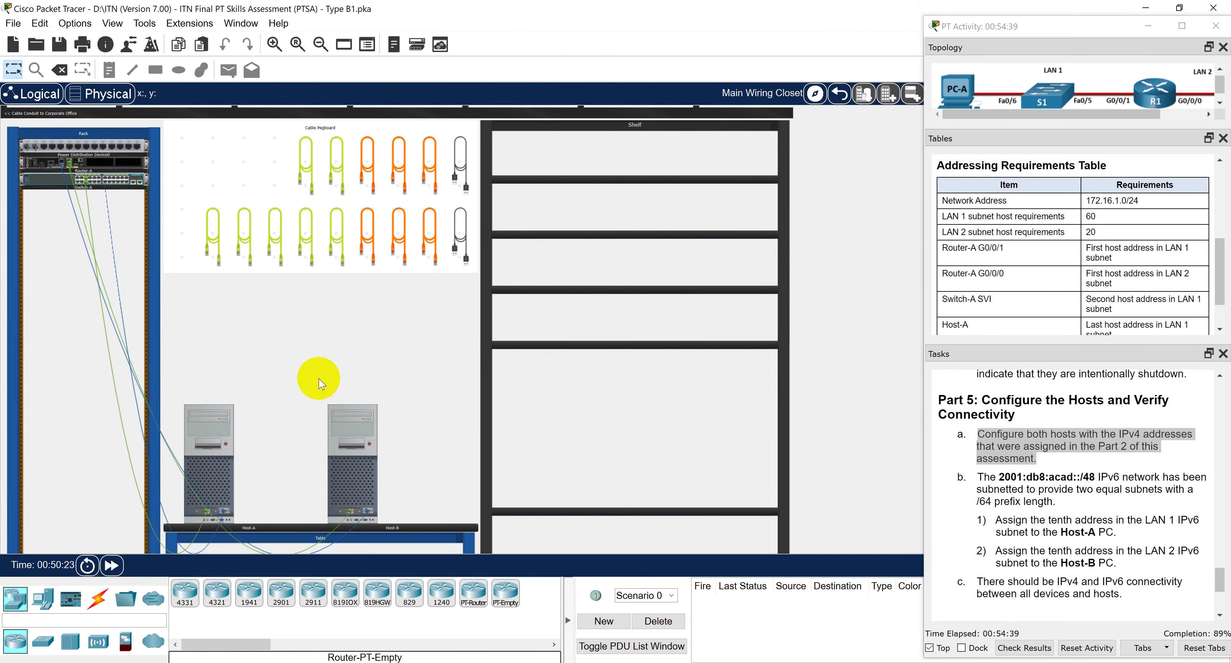
pyautogui.click(212, 467)
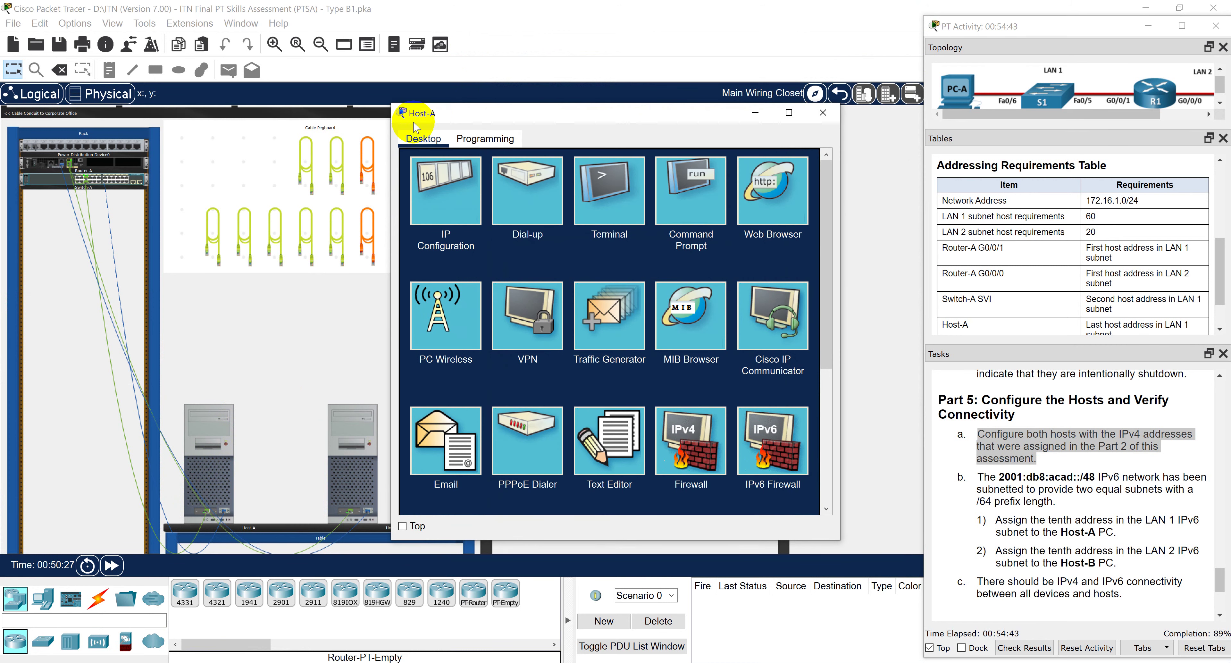
pyautogui.click(458, 209)
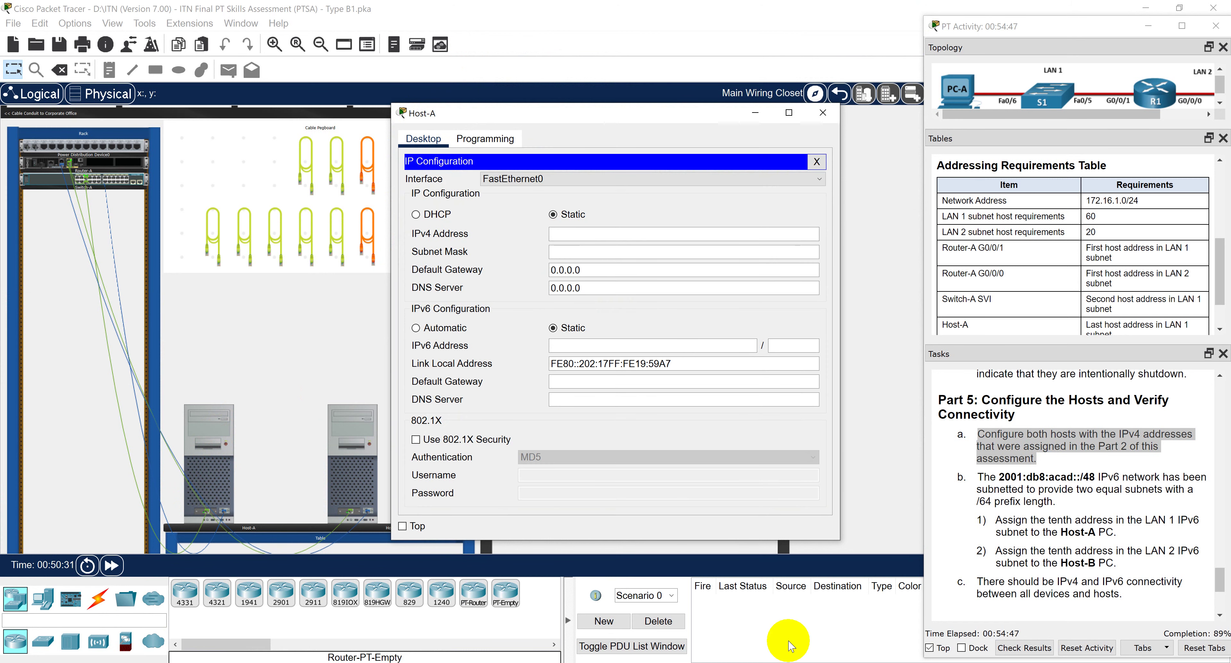
pyautogui.hotkey('alt', 'Tab')
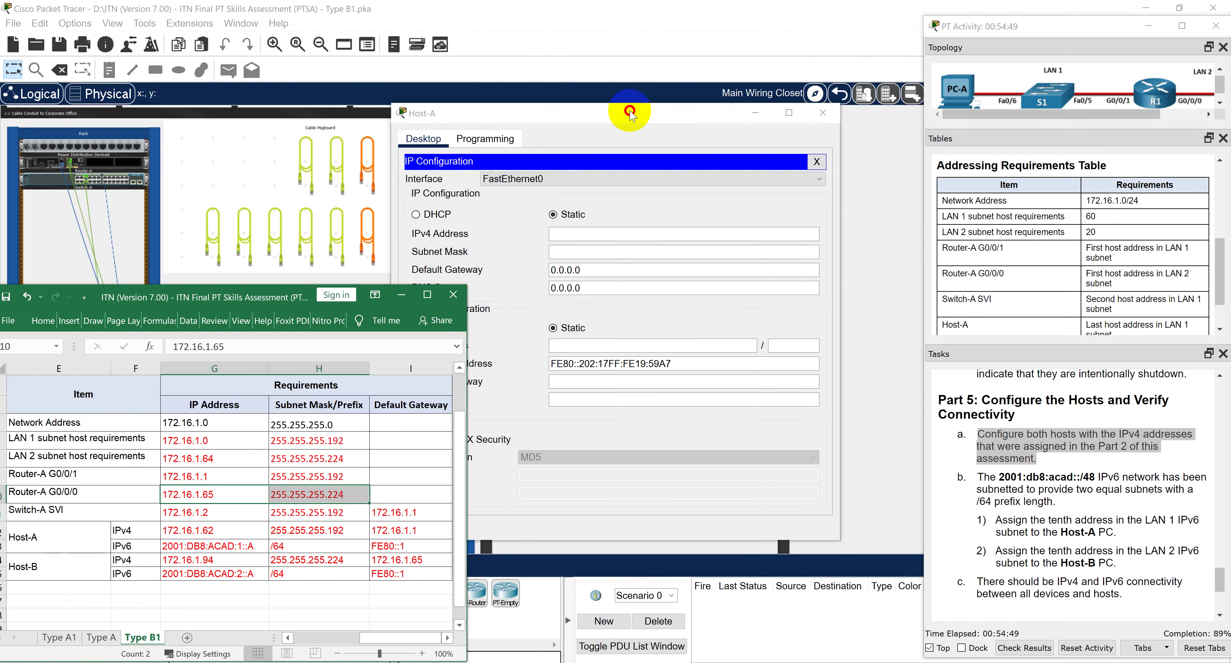
pyautogui.moveTo(623, 115); pyautogui.dragTo(735, 40)
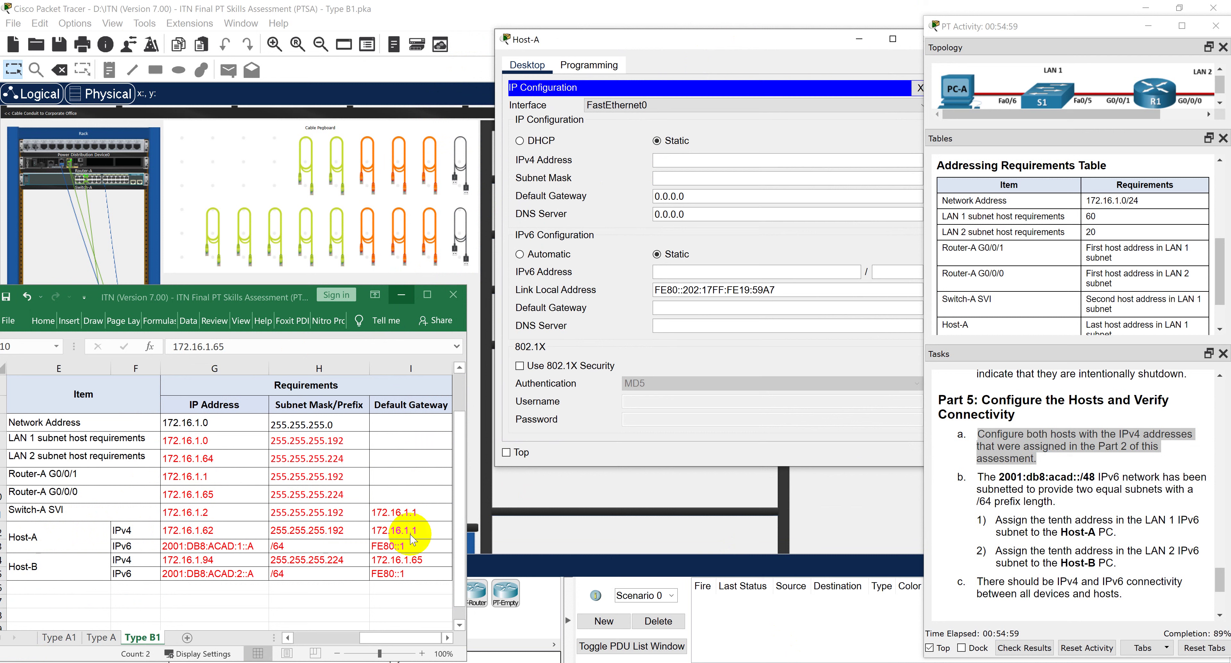
# Set Host-A's static IPv4 address to 172.16.1.62.
pyautogui.click(689, 164)
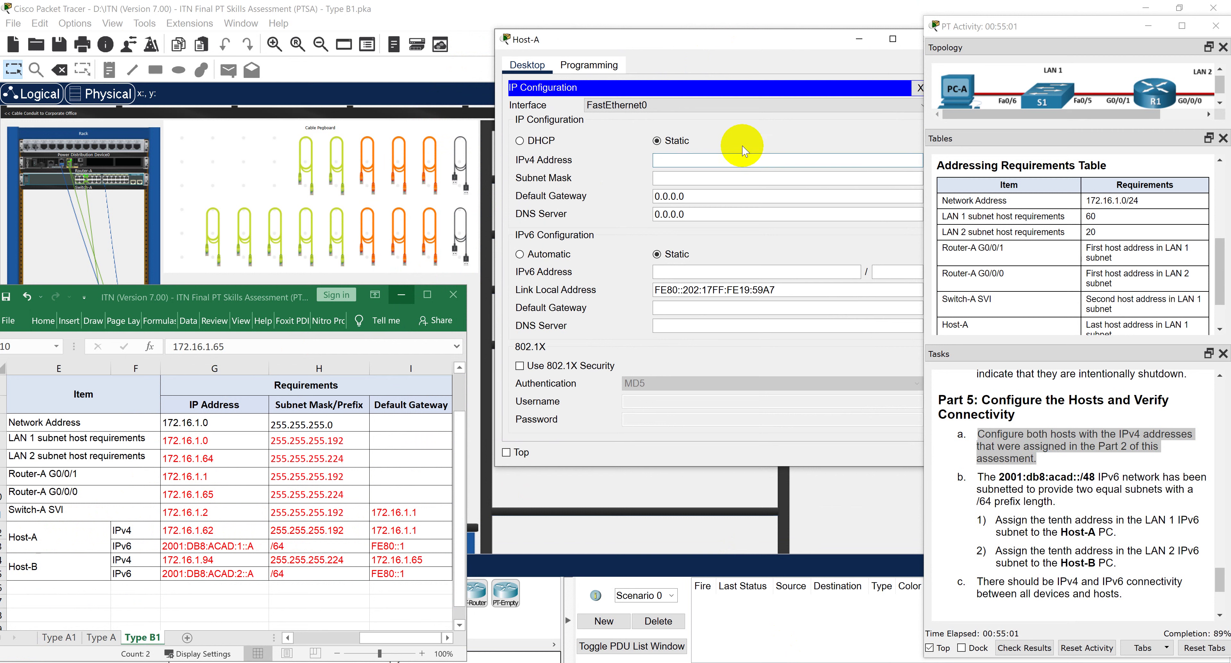
pyautogui.write('172.16.1.64')
pyautogui.press('BackSpace')
pyautogui.write('2')
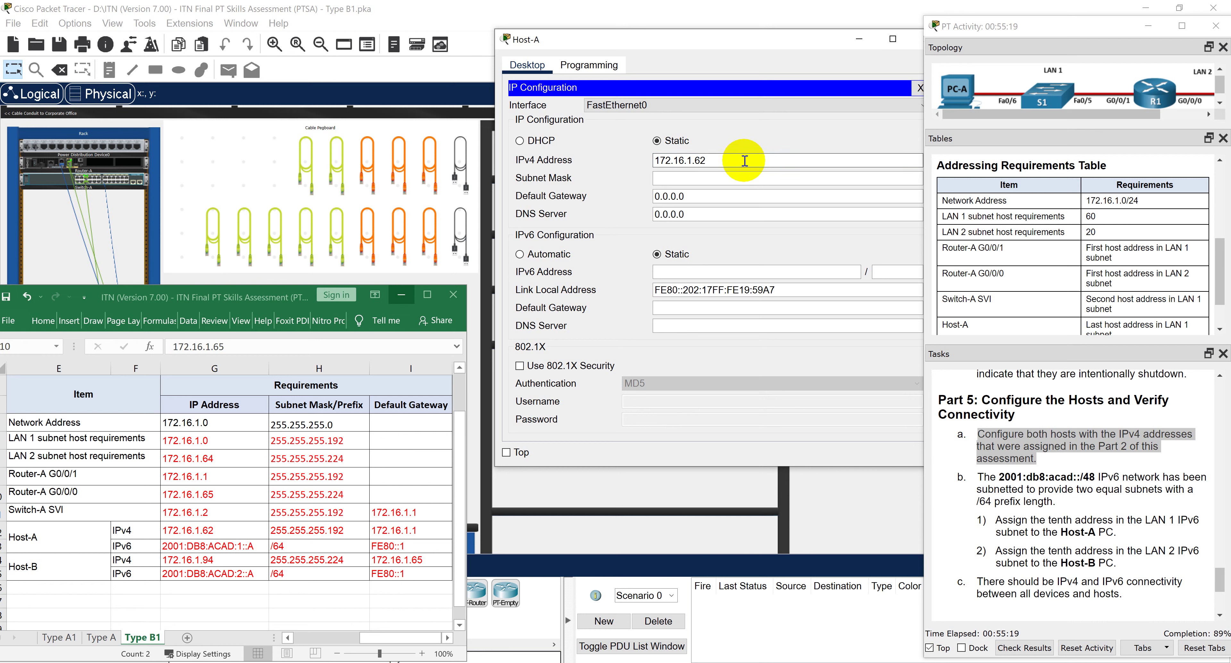
pyautogui.press('Tab')
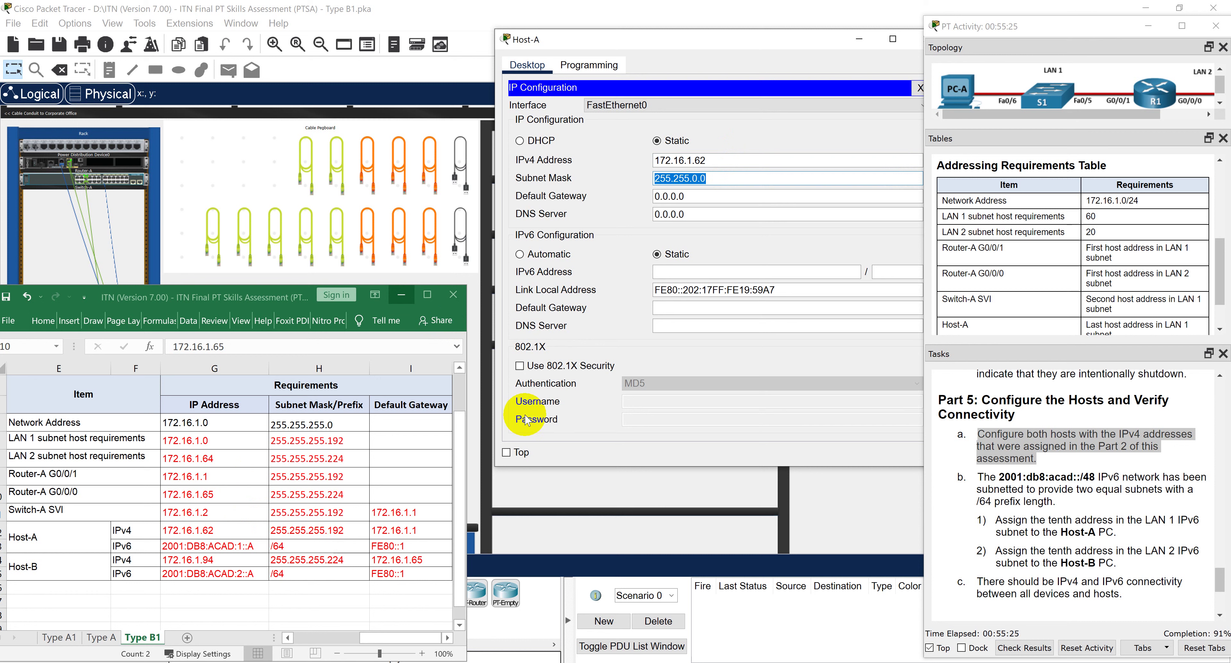
# Set Host-A's IPv4 subnet mask to 255.255.255.192.
pyautogui.click(748, 183)
pyautogui.press('BackSpace')
pyautogui.press('BackSpace')
pyautogui.press('BackSpace')
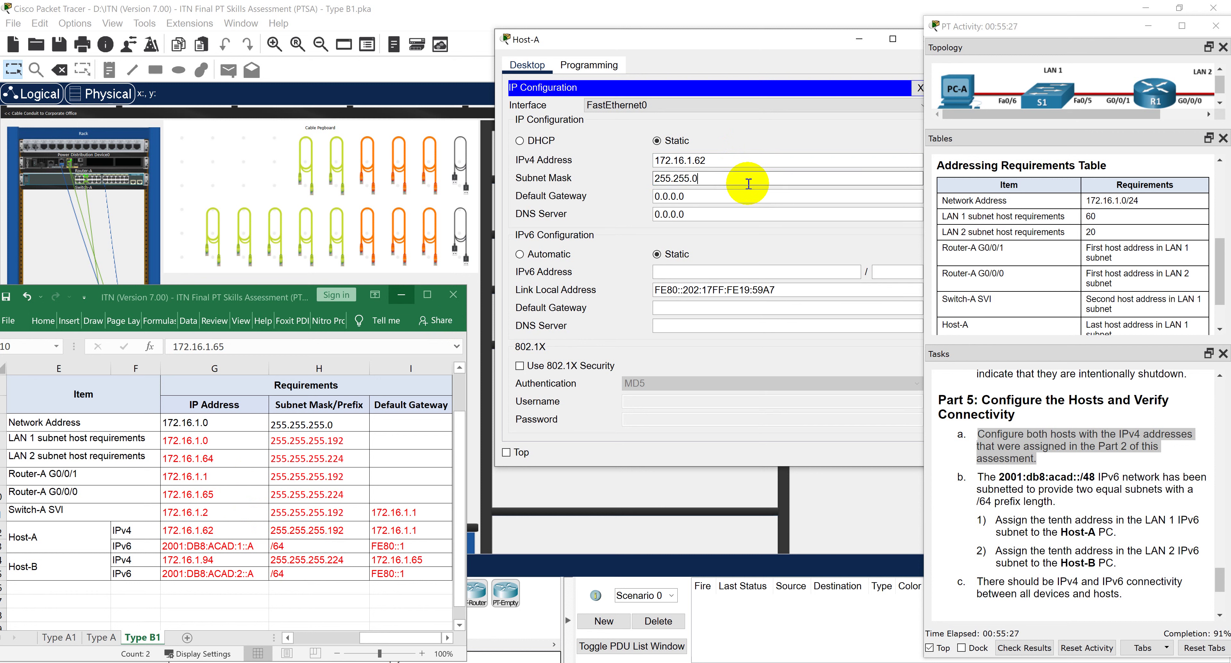
pyautogui.write('192')
pyautogui.press('BackSpace')
pyautogui.press('BackSpace')
pyautogui.press('BackSpace')
pyautogui.write('255.192')
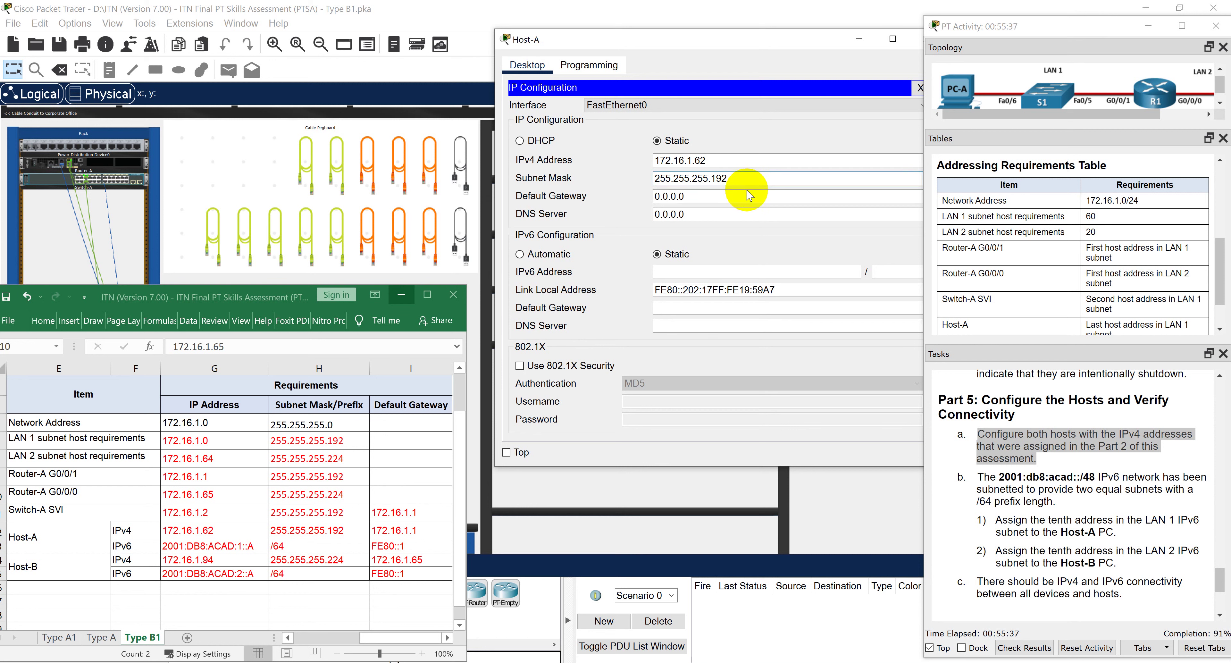
# Set Host-A's IPv4 default gateway to 172.16.1.1.
pyautogui.doubleClick(745, 157)
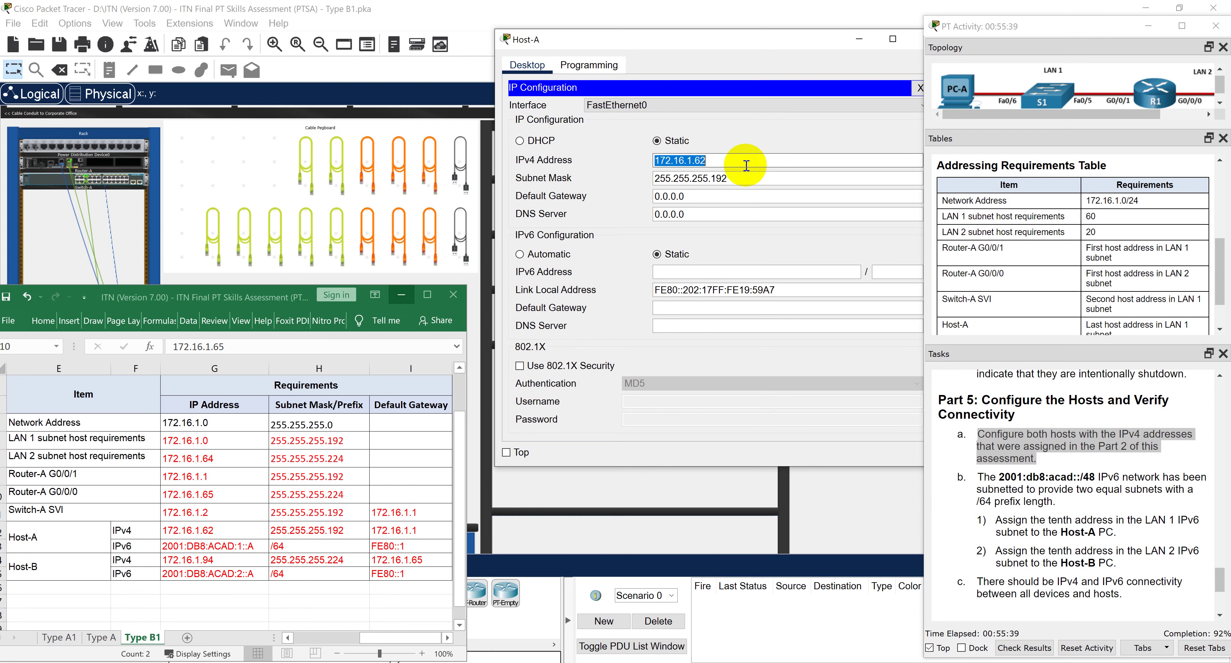
pyautogui.tripleClick(748, 196)
pyautogui.write('172.16.1.62')
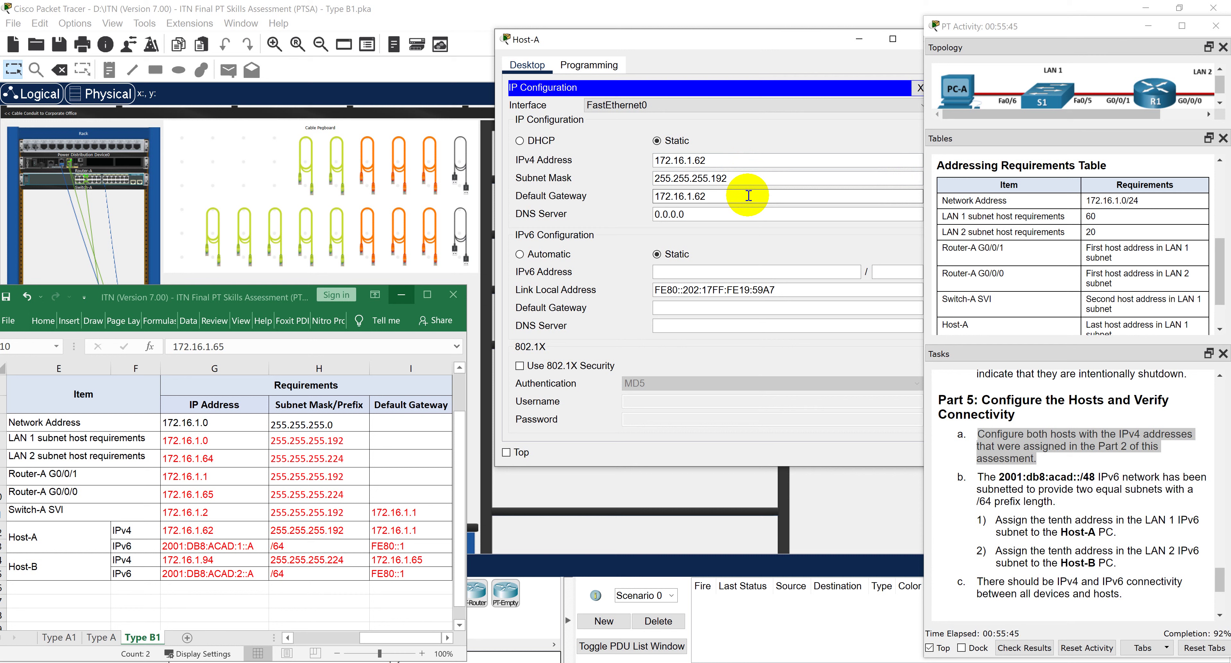
pyautogui.tripleClick(748, 196)
pyautogui.press('BackSpace')
pyautogui.write('12')
pyautogui.press('BackSpace')
pyautogui.press('BackSpace')
pyautogui.write('172.16')
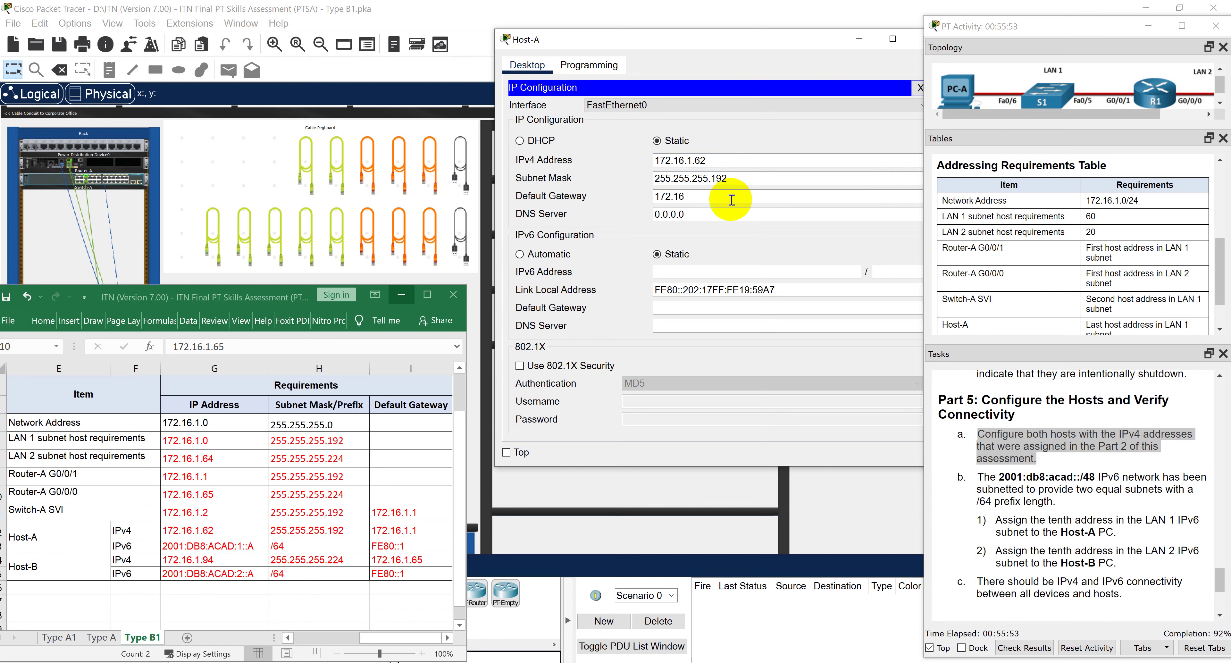
pyautogui.write('.1.1')
pyautogui.press('Tab')
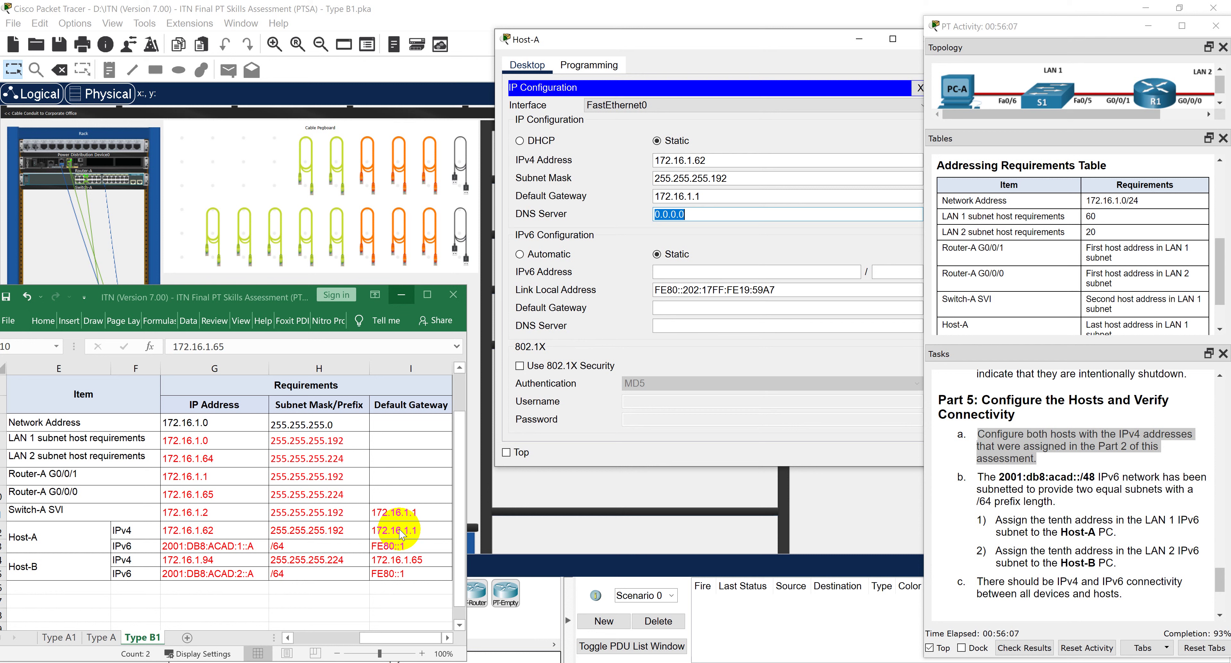
# Check Host-A's IPv6 gateway and highlight Host-B's IPv4 addressing row in the Excel sheet.
pyautogui.click(395, 549)
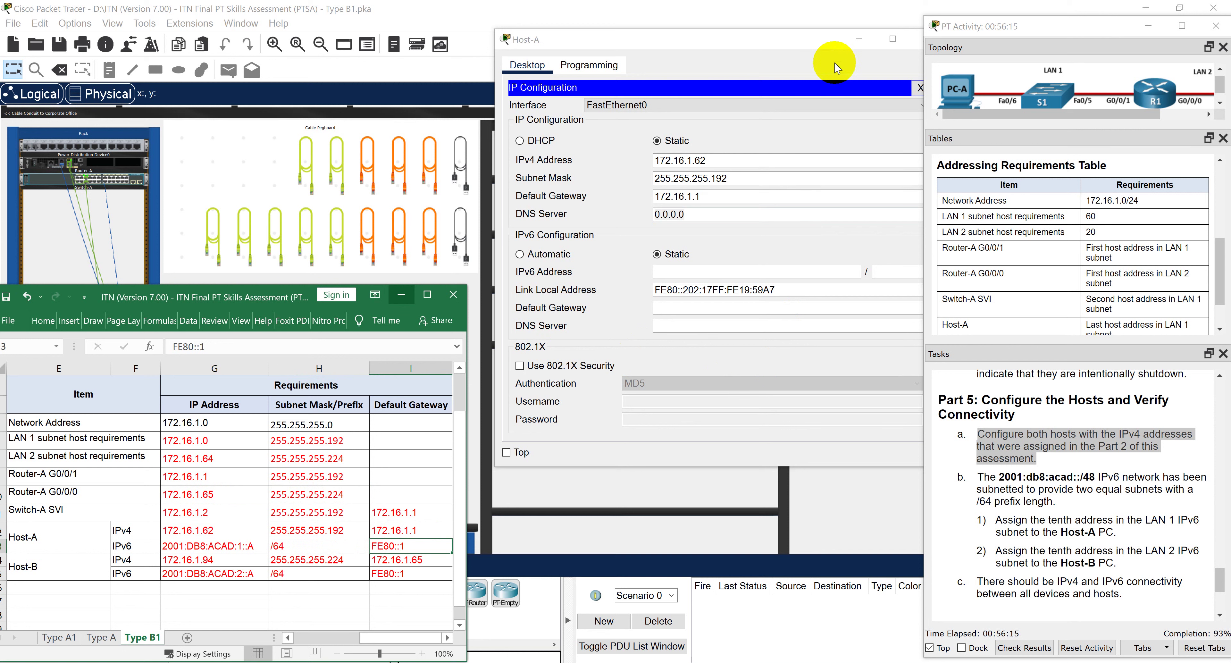
pyautogui.click(77, 560)
pyautogui.moveTo(151, 560); pyautogui.dragTo(406, 557)
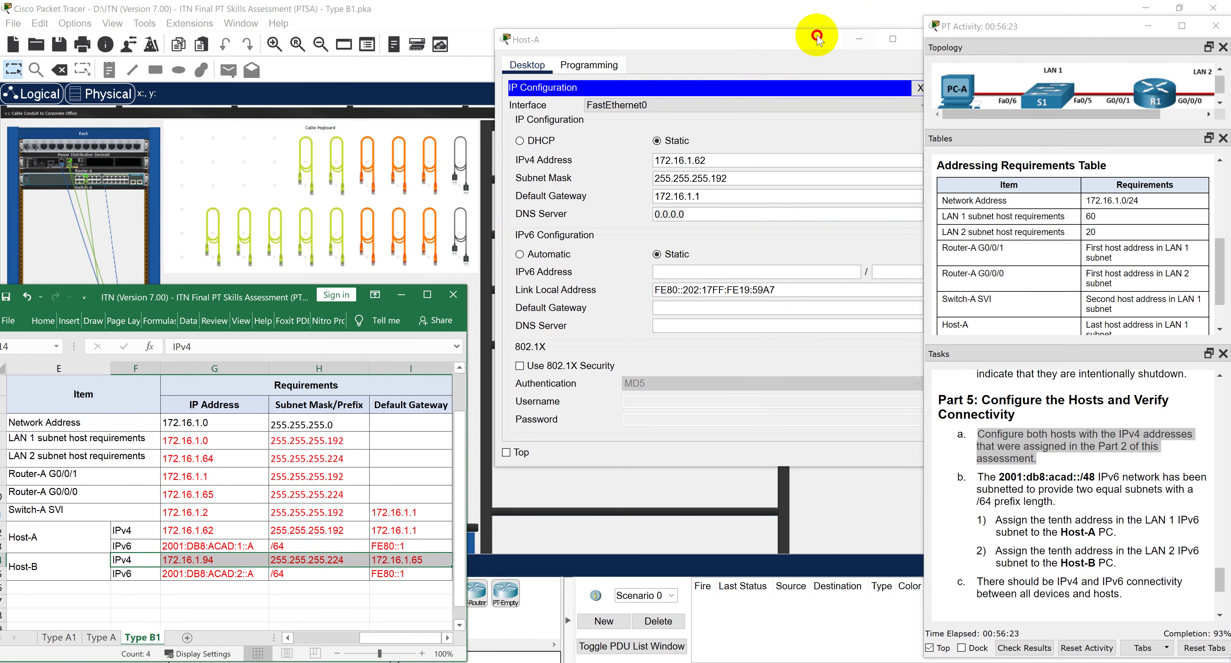
# Close Host-A's window, then open Host-B and exit its terminal session.
pyautogui.moveTo(817, 30); pyautogui.dragTo(770, 31)
pyautogui.click(877, 42)
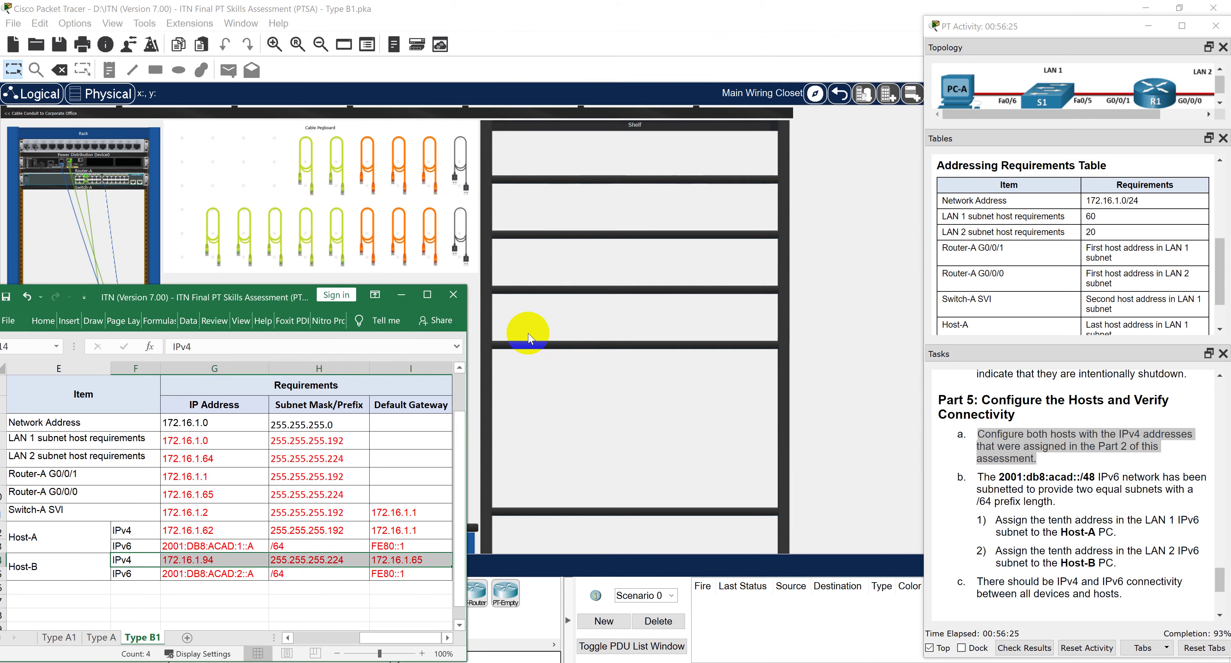
pyautogui.click(514, 379)
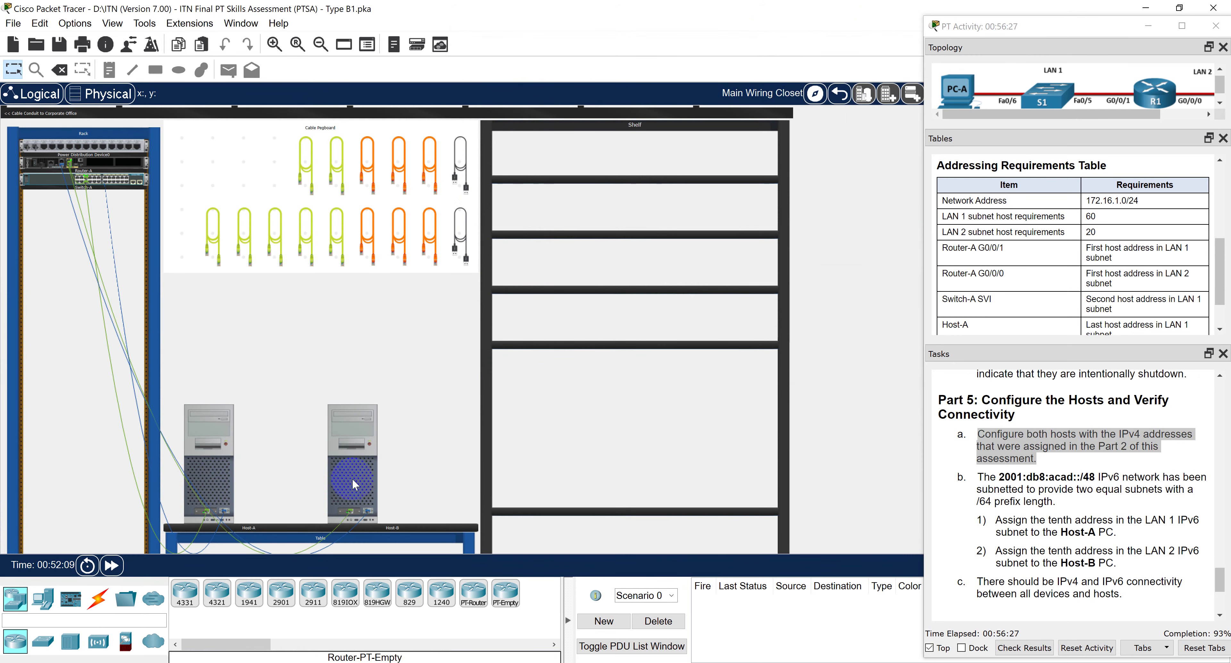
pyautogui.click(359, 501)
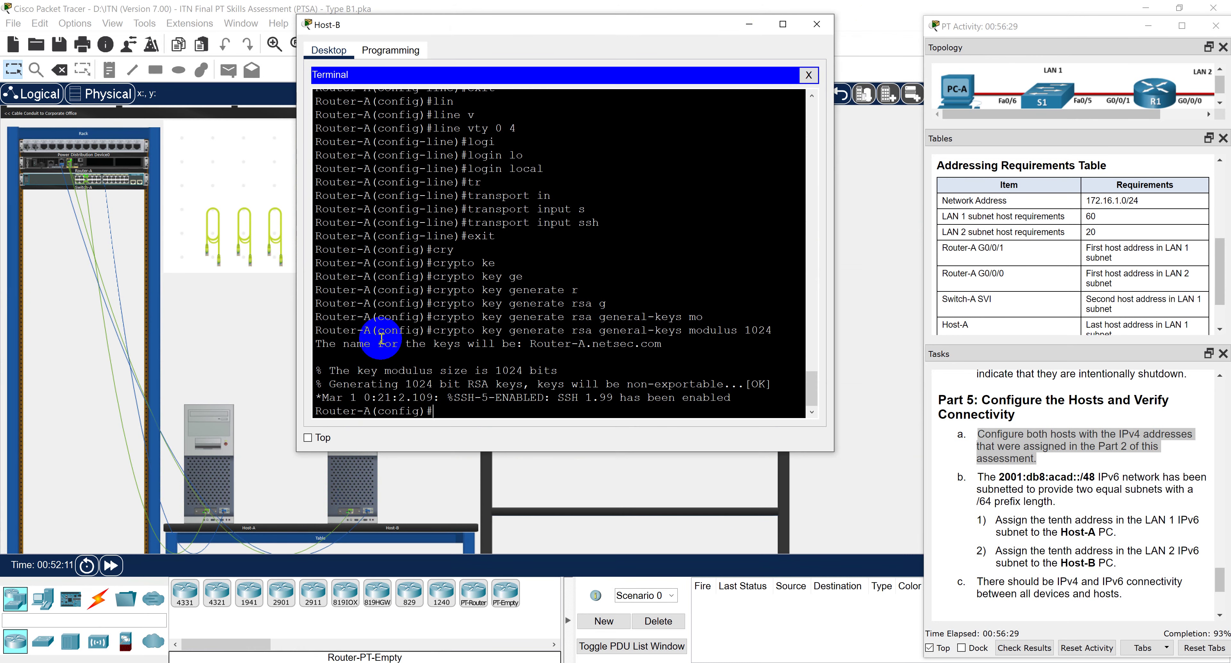
pyautogui.click(810, 74)
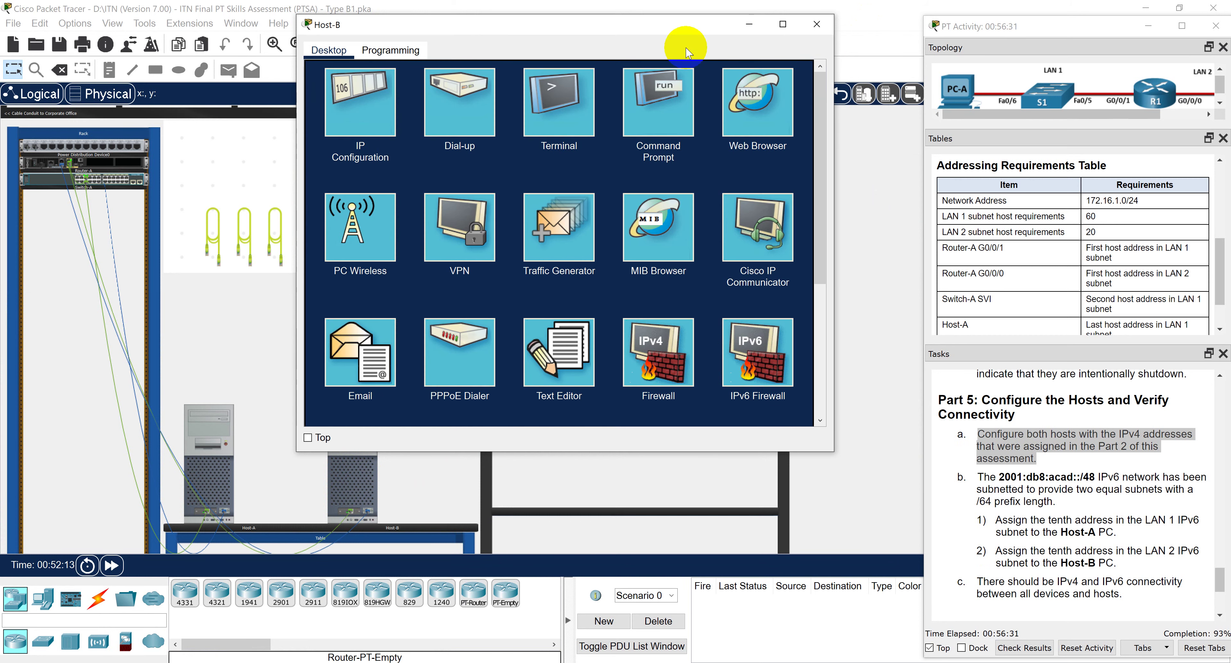
# Narrow Host-B's window, open its IP Configuration, and bring the Excel addressing sheet up beside it.
pyautogui.moveTo(619, 26); pyautogui.dragTo(720, 23)
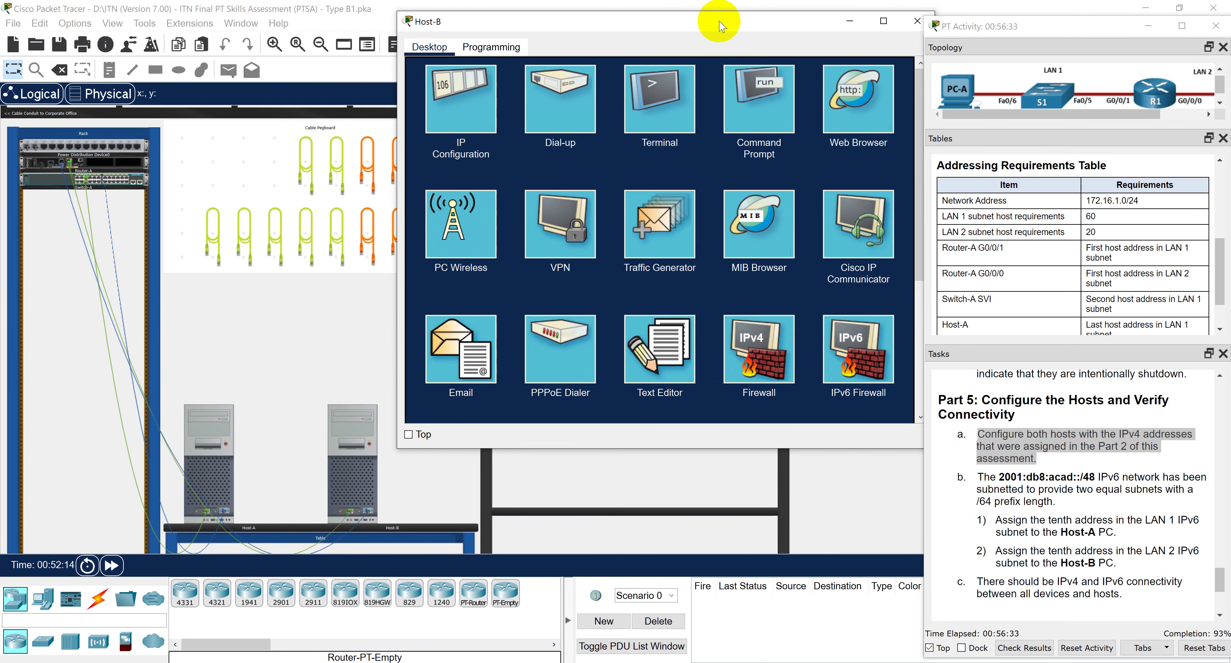
pyautogui.click(400, 98)
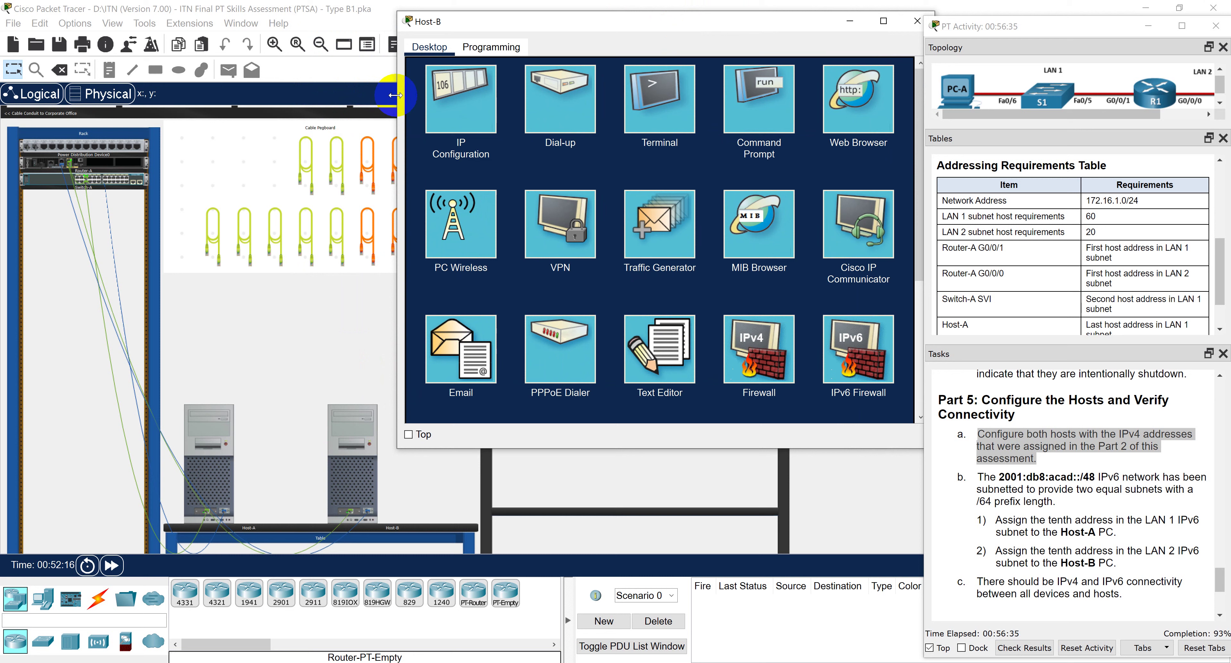
pyautogui.moveTo(399, 98); pyautogui.dragTo(485, 98)
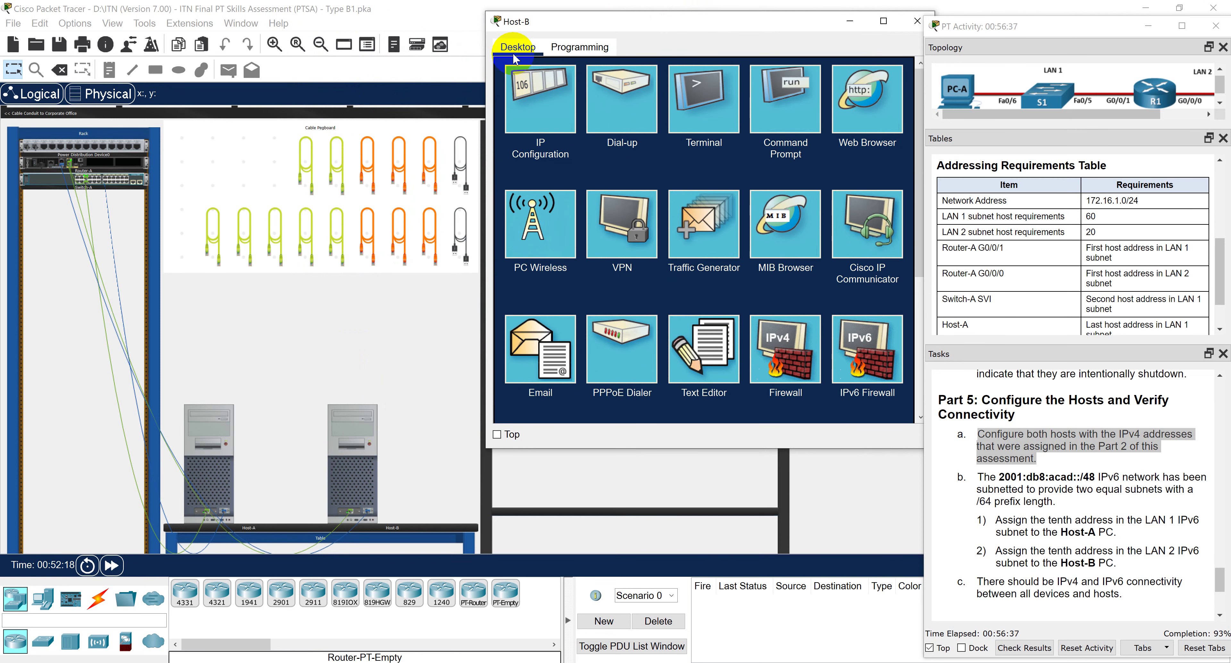
pyautogui.click(560, 118)
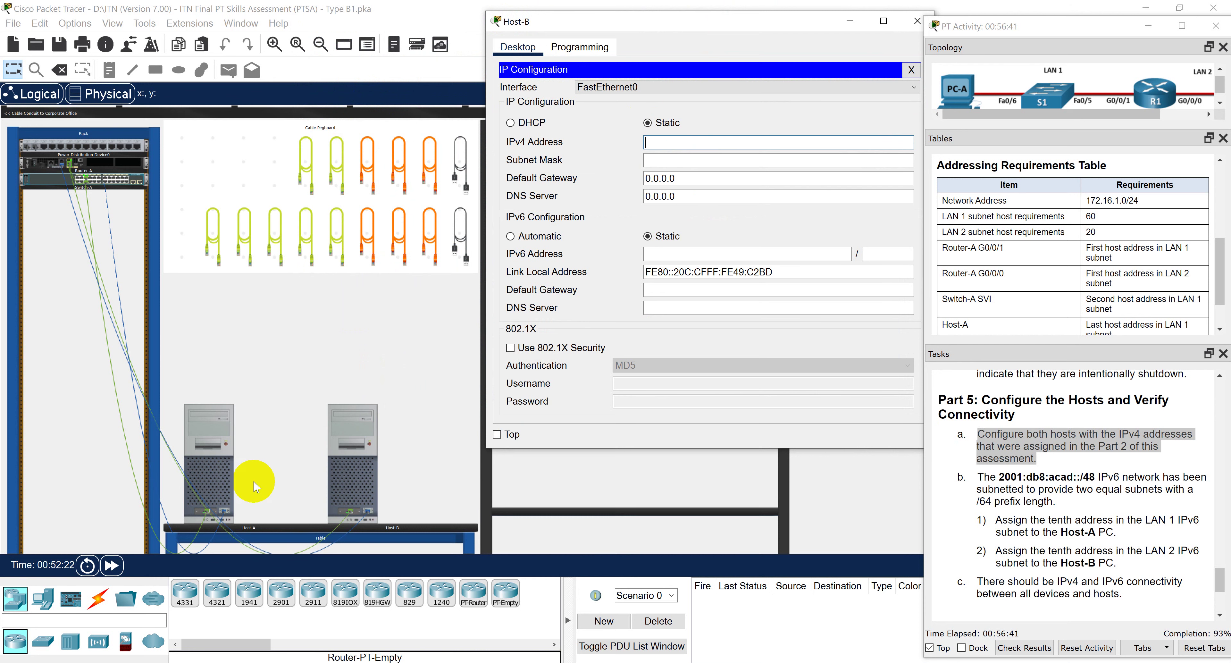
pyautogui.hotkey('alt', 'Tab')
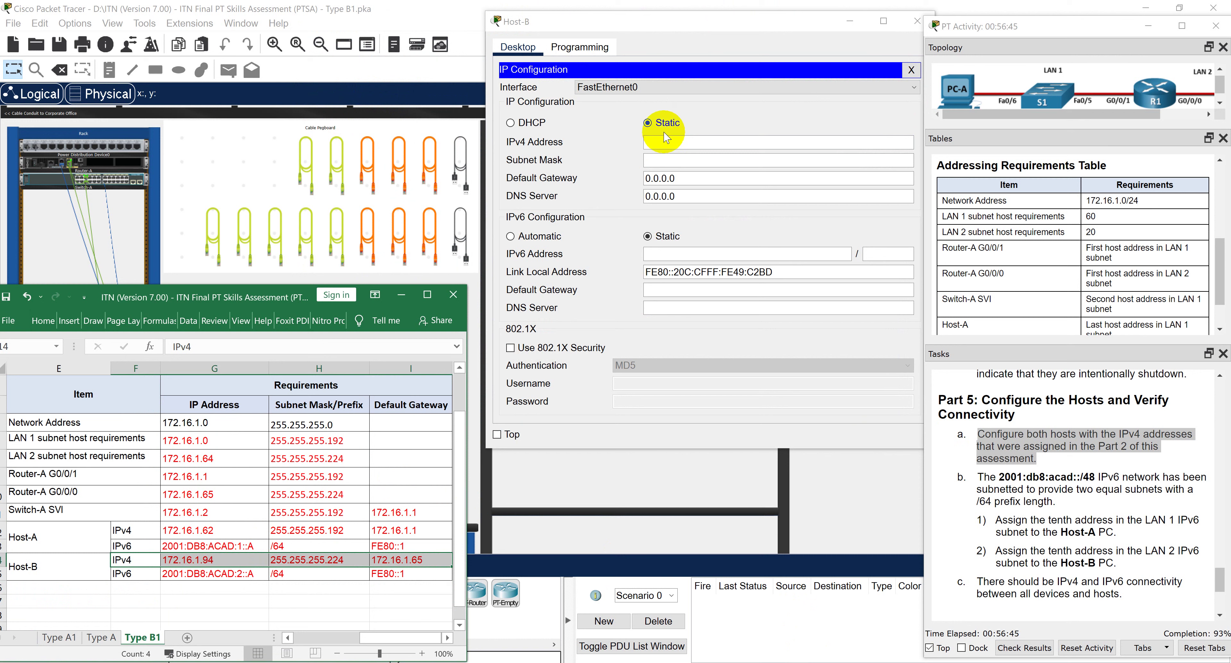
# Set Host-B's IPv4 address to 172.16.1.94 and its subnet mask to 255.255.255.224.
pyautogui.click(673, 143)
pyautogui.write('172.16')
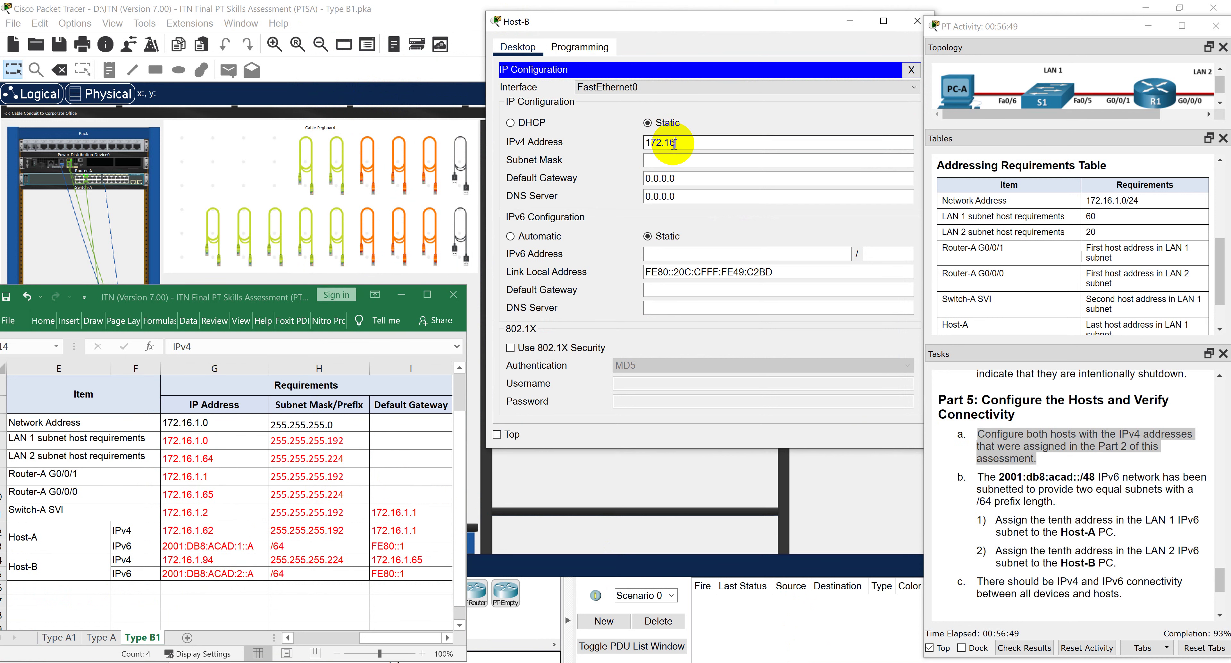
pyautogui.write('.')
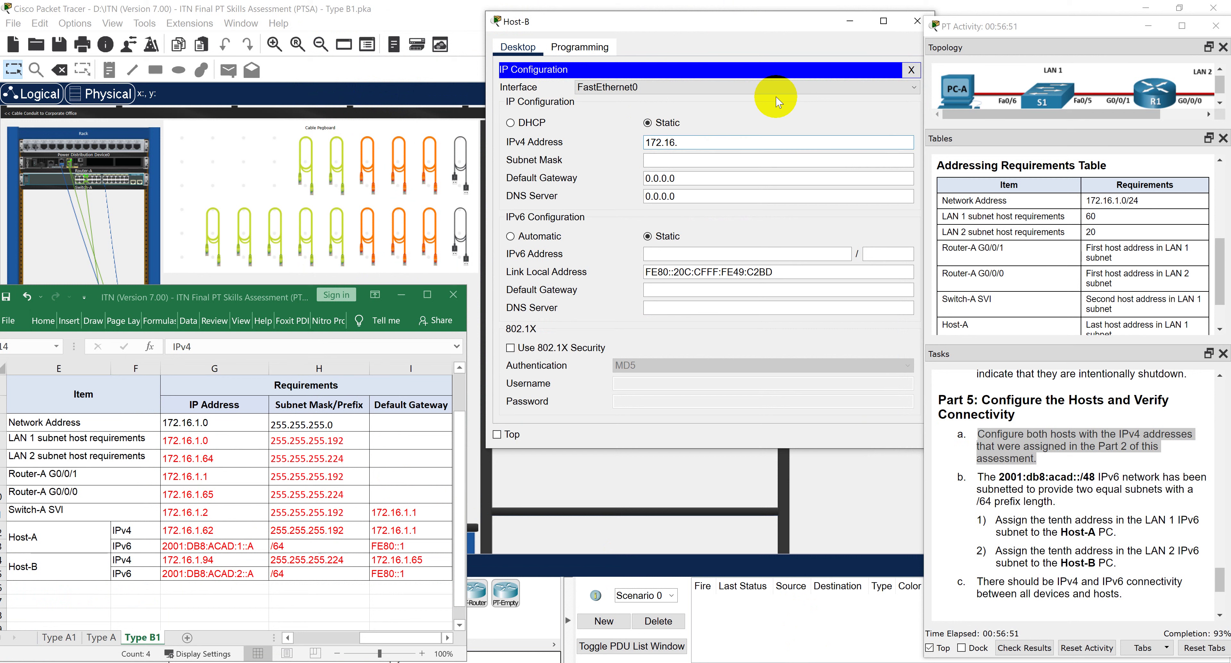
pyautogui.write('1.94')
pyautogui.click(778, 160)
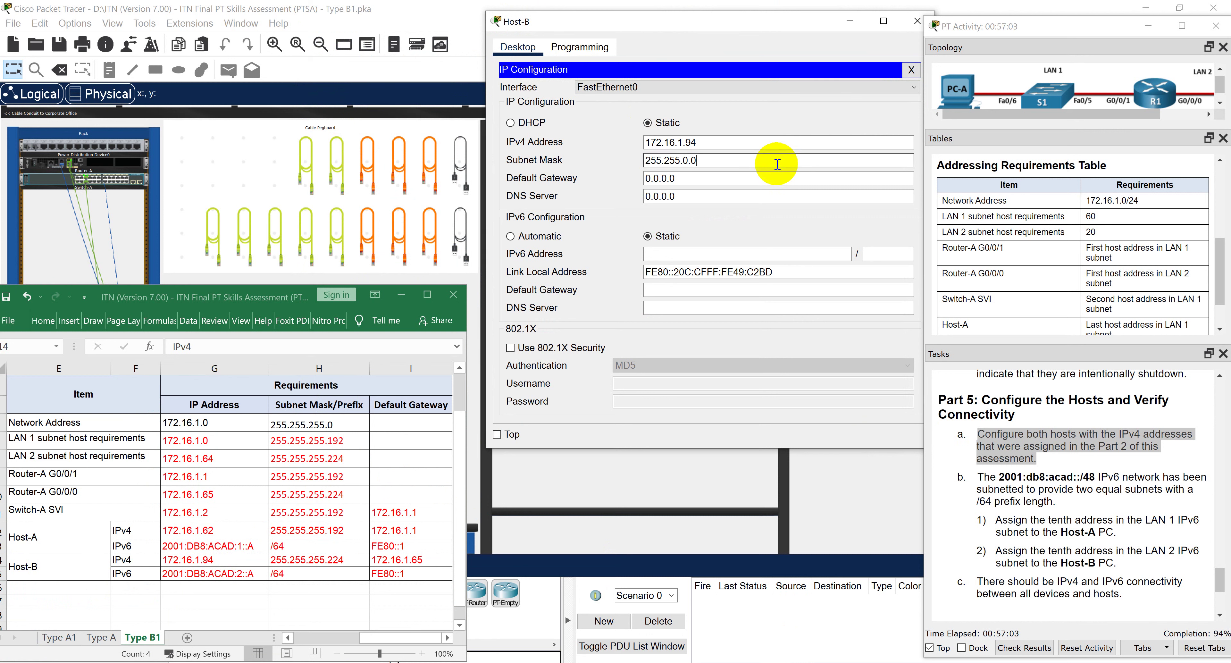
pyautogui.press('BackSpace')
pyautogui.press('BackSpace')
pyautogui.press('BackSpace')
pyautogui.write('255.224')
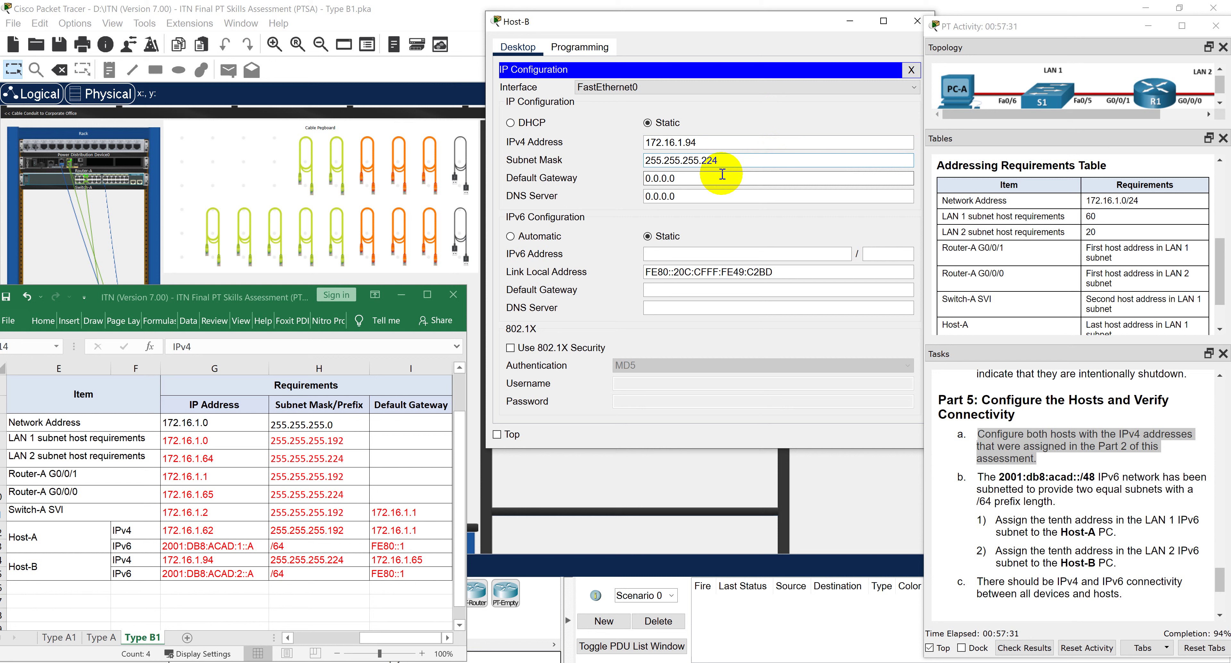
# Set Host-B's IPv4 default gateway to 172.16.1.65.
pyautogui.click(721, 180)
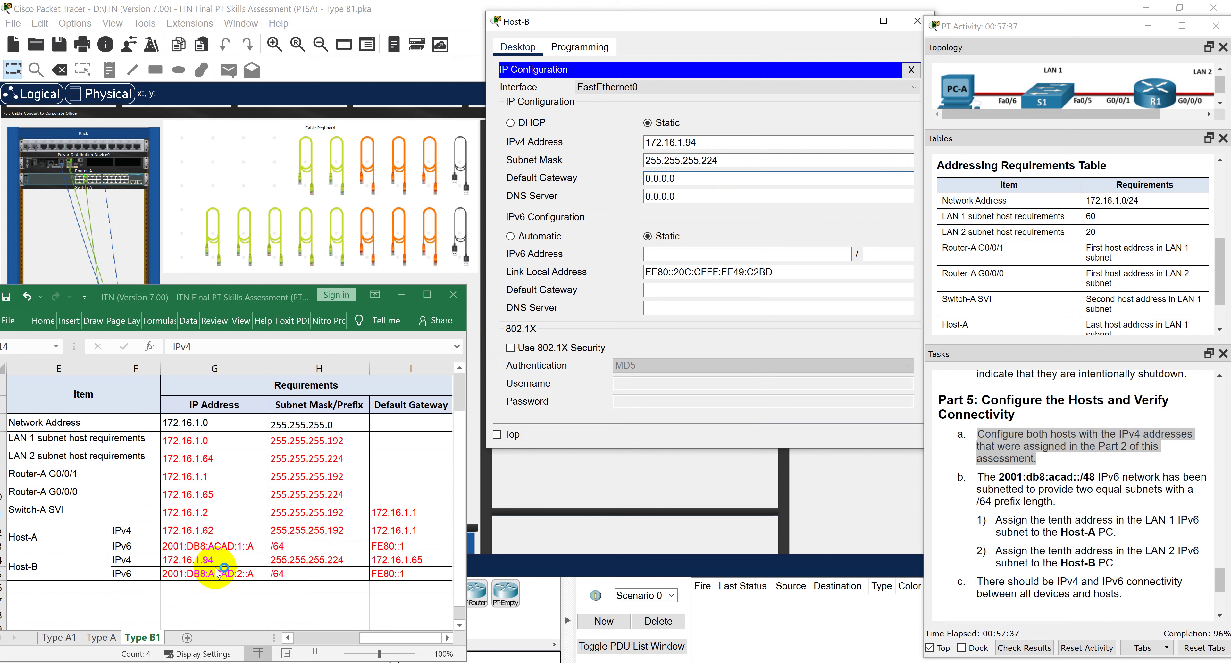
pyautogui.click(667, 196)
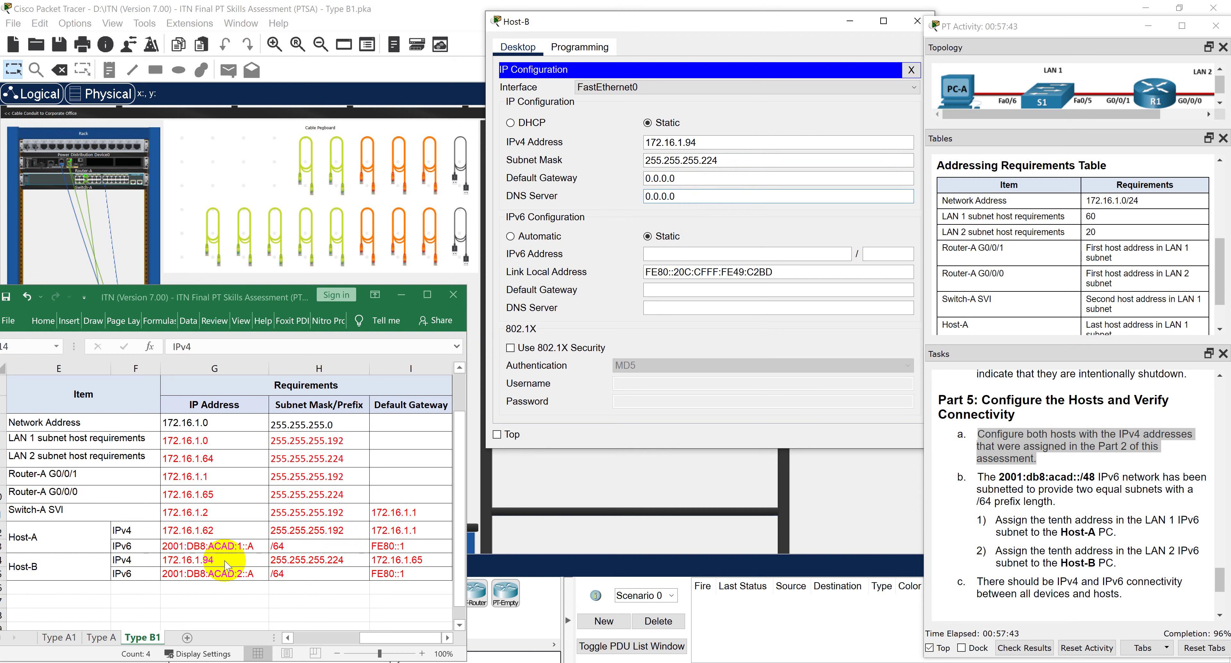
pyautogui.click(696, 174)
pyautogui.hotkey('shift', 'Home')
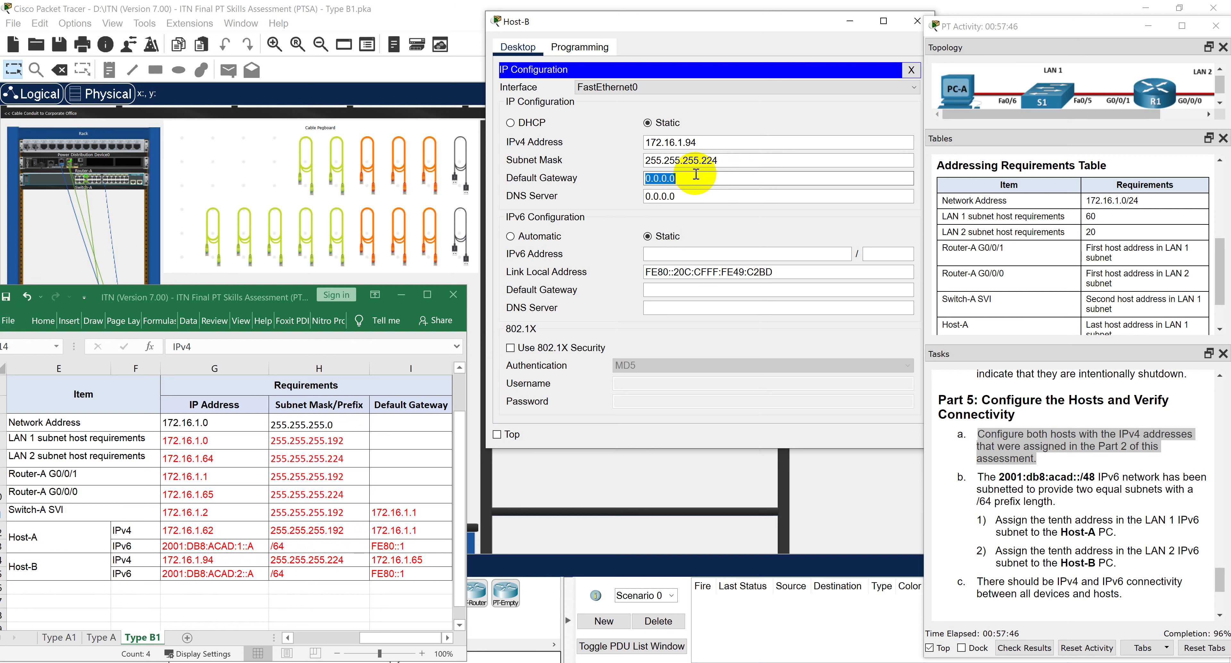
pyautogui.write('172.16.')
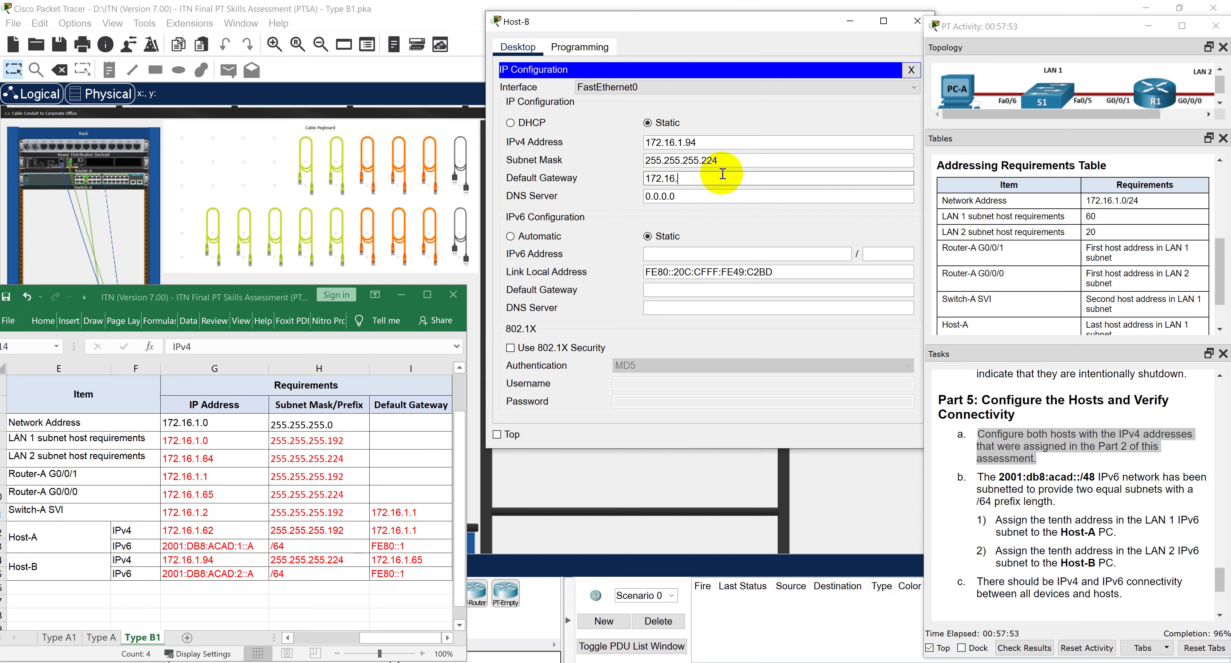
pyautogui.write('1.65')
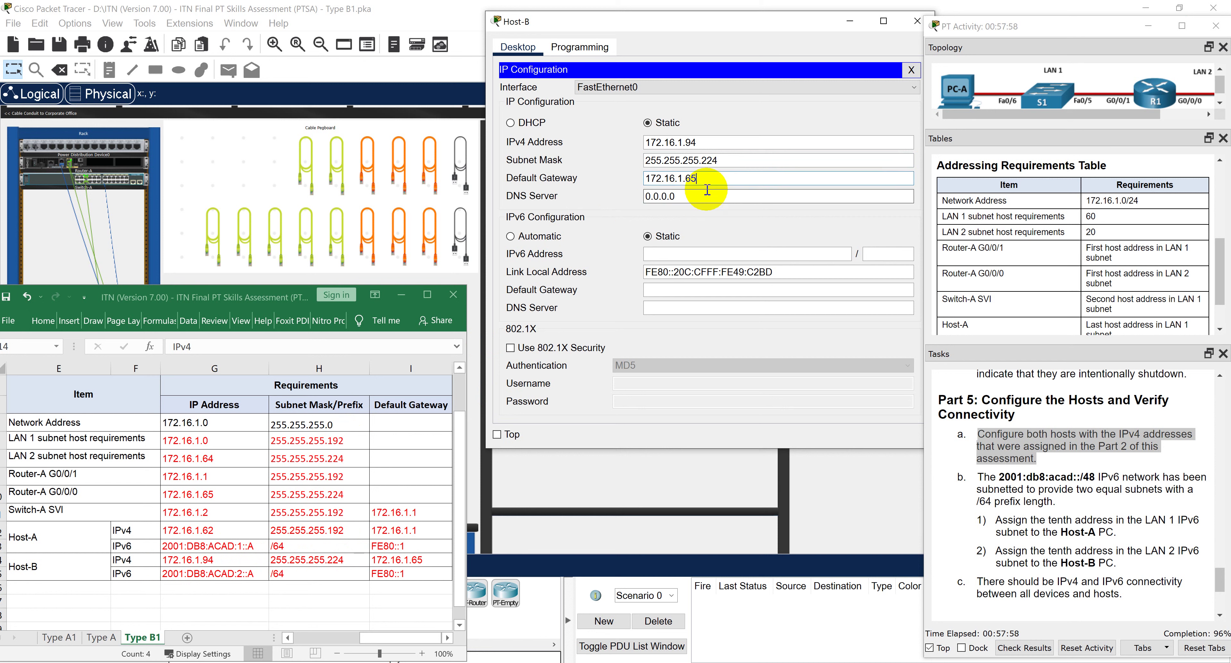
# Review Host-B's IPv4 address, subnet mask, default gateway and DNS server entries against the addressing sheet.
pyautogui.click(731, 159)
pyautogui.click(731, 138)
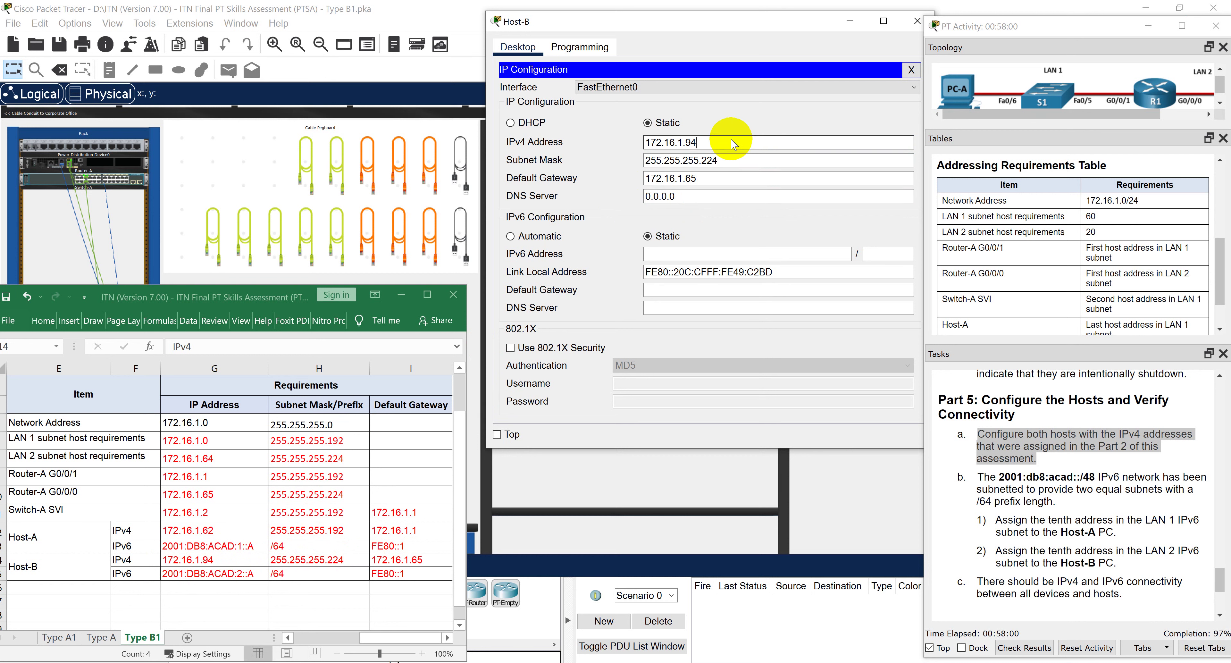
pyautogui.click(732, 160)
pyautogui.click(728, 177)
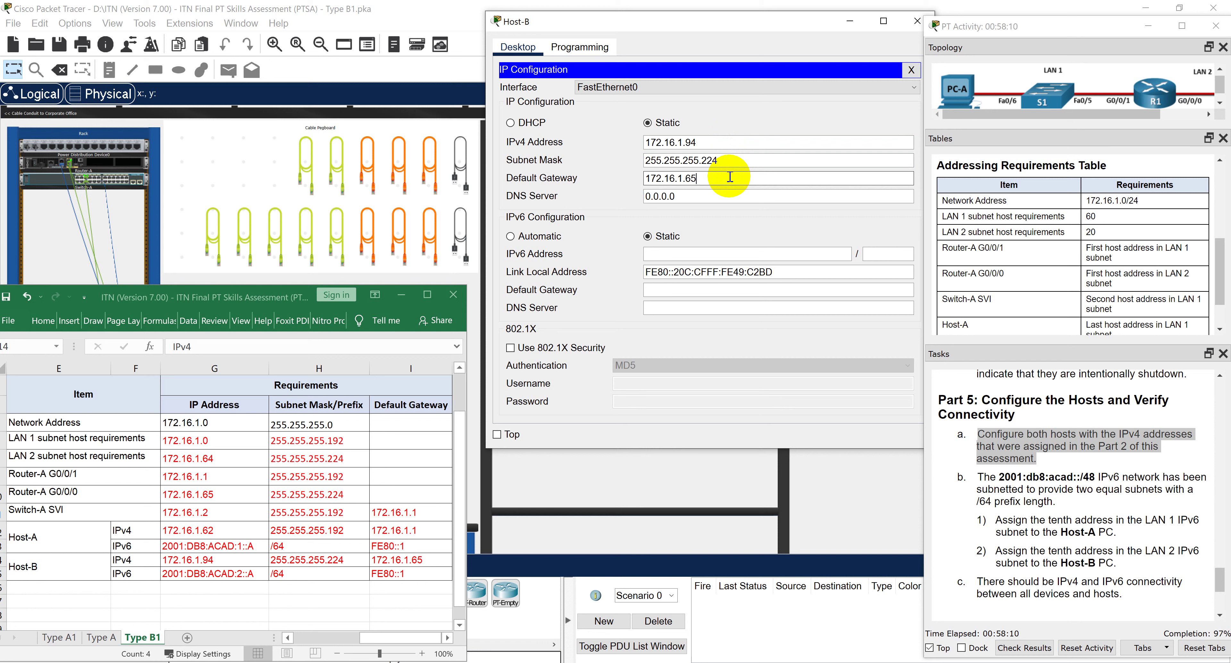
pyautogui.click(724, 195)
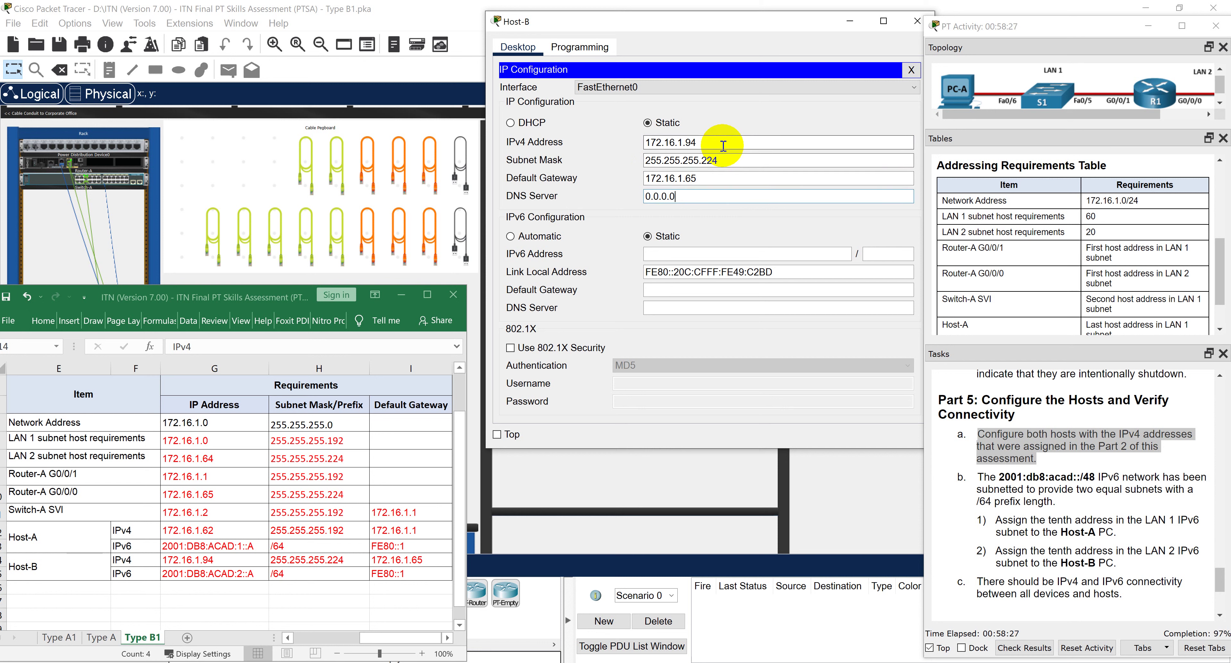
pyautogui.click(732, 175)
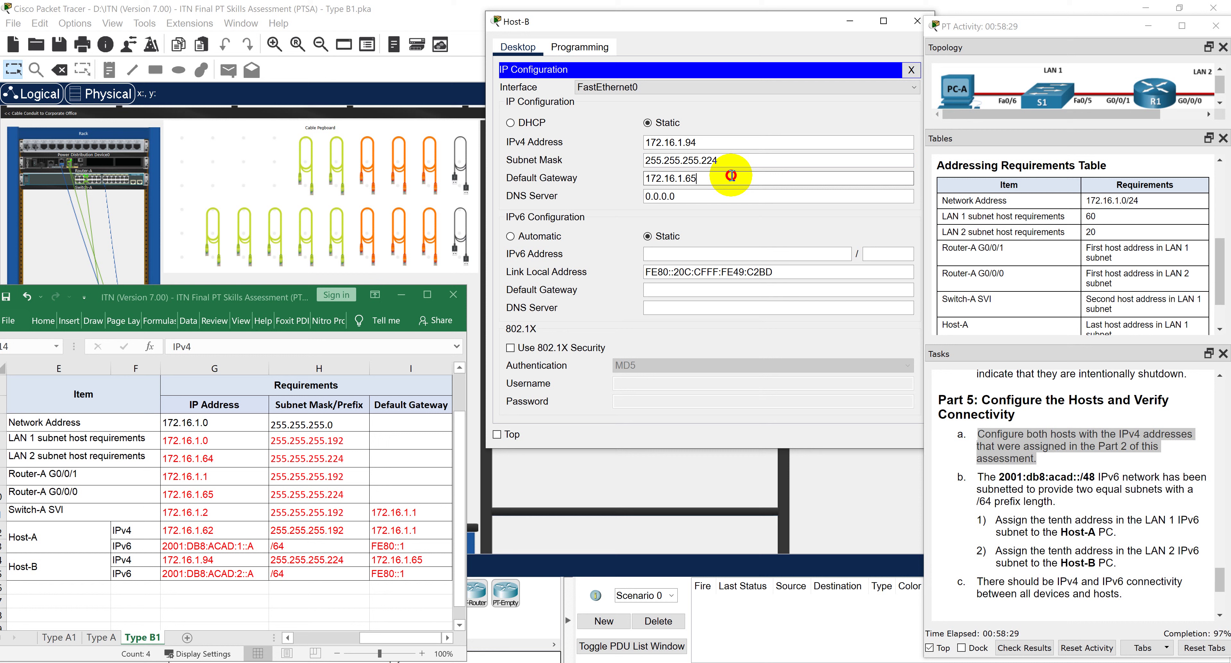
pyautogui.click(720, 195)
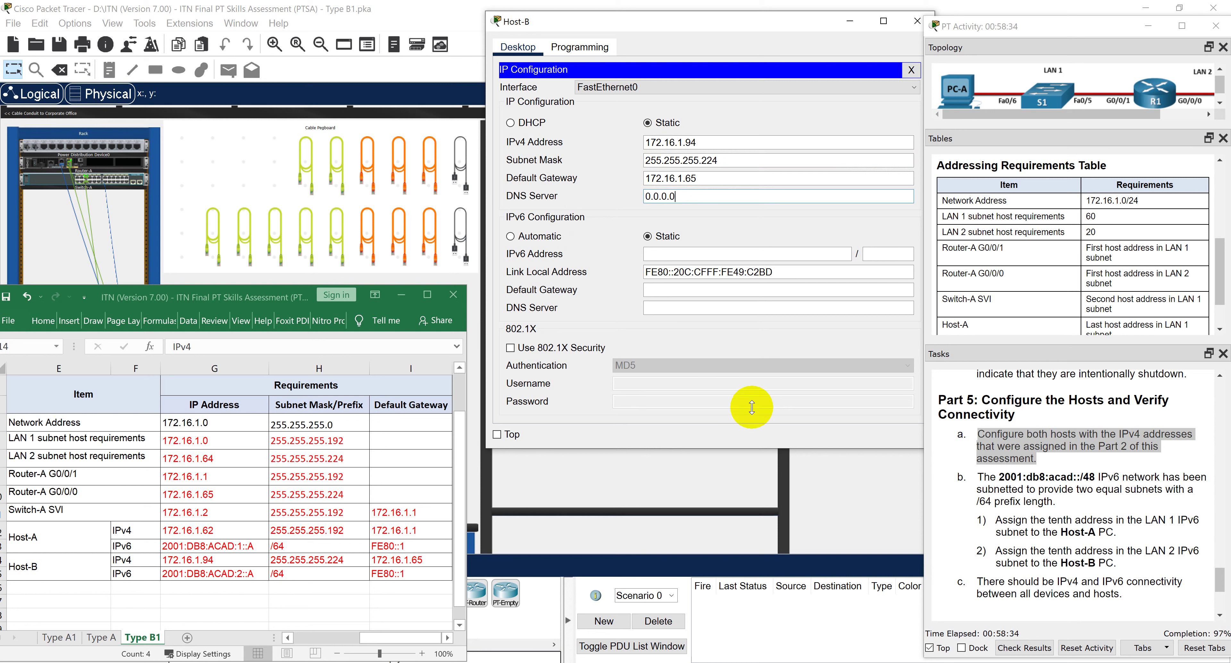
# Highlight task b and its Host-A instruction in Part 5 to read the IPv6 addressing requirements.
pyautogui.click(990, 479)
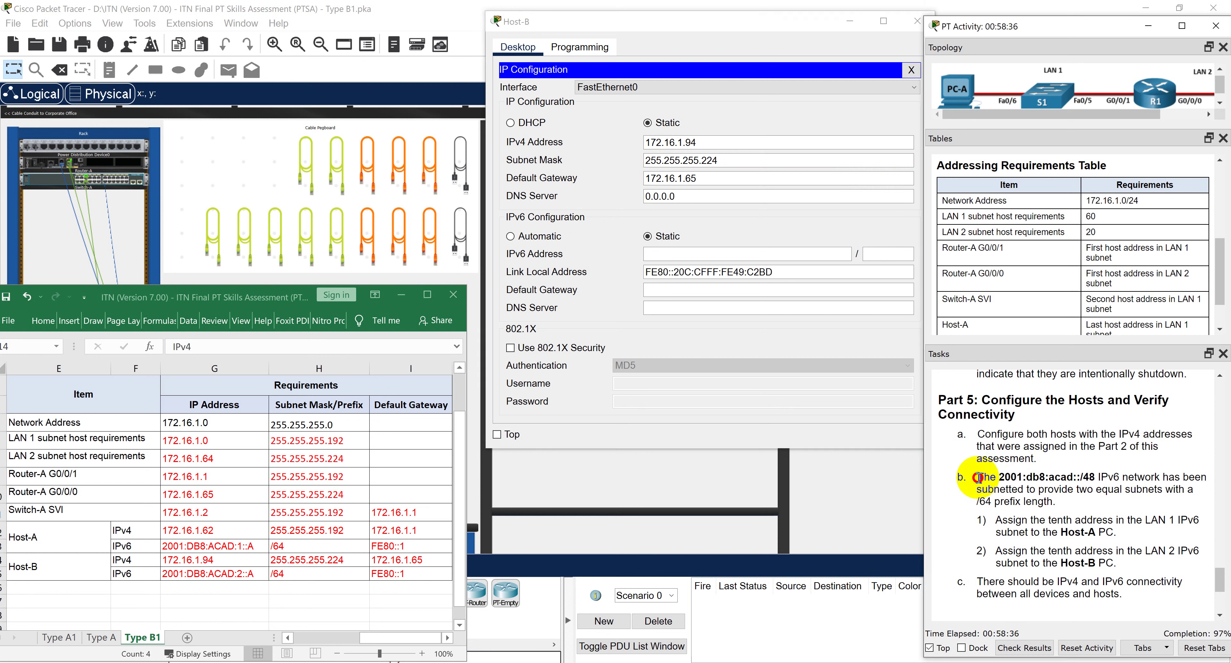
pyautogui.tripleClick(989, 478)
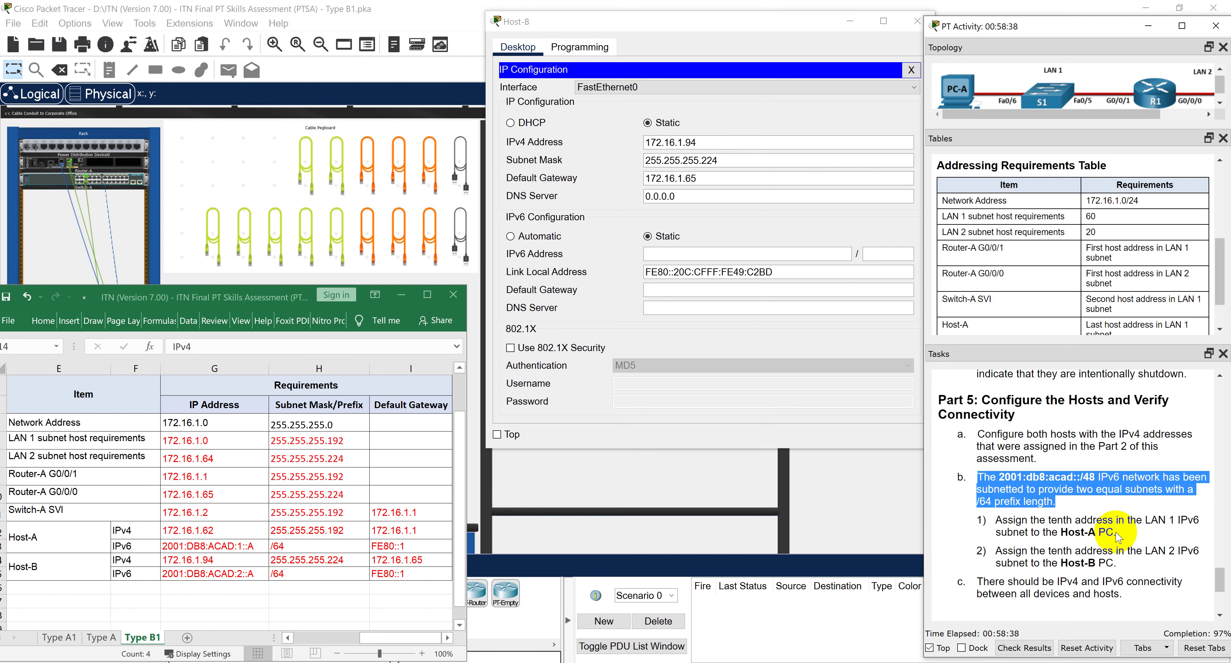
pyautogui.moveTo(1117, 534); pyautogui.dragTo(996, 521)
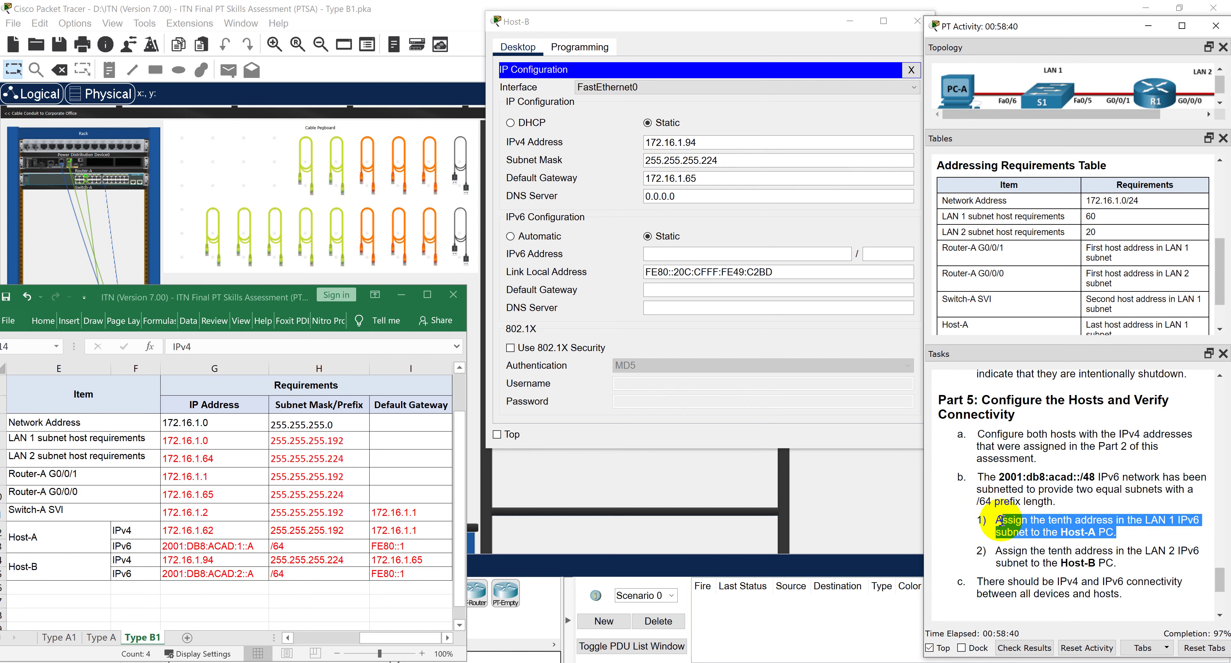
pyautogui.click(996, 520)
pyautogui.moveTo(1126, 551); pyautogui.dragTo(1042, 524)
pyautogui.click(1042, 524)
pyautogui.moveTo(1118, 534); pyautogui.dragTo(985, 520)
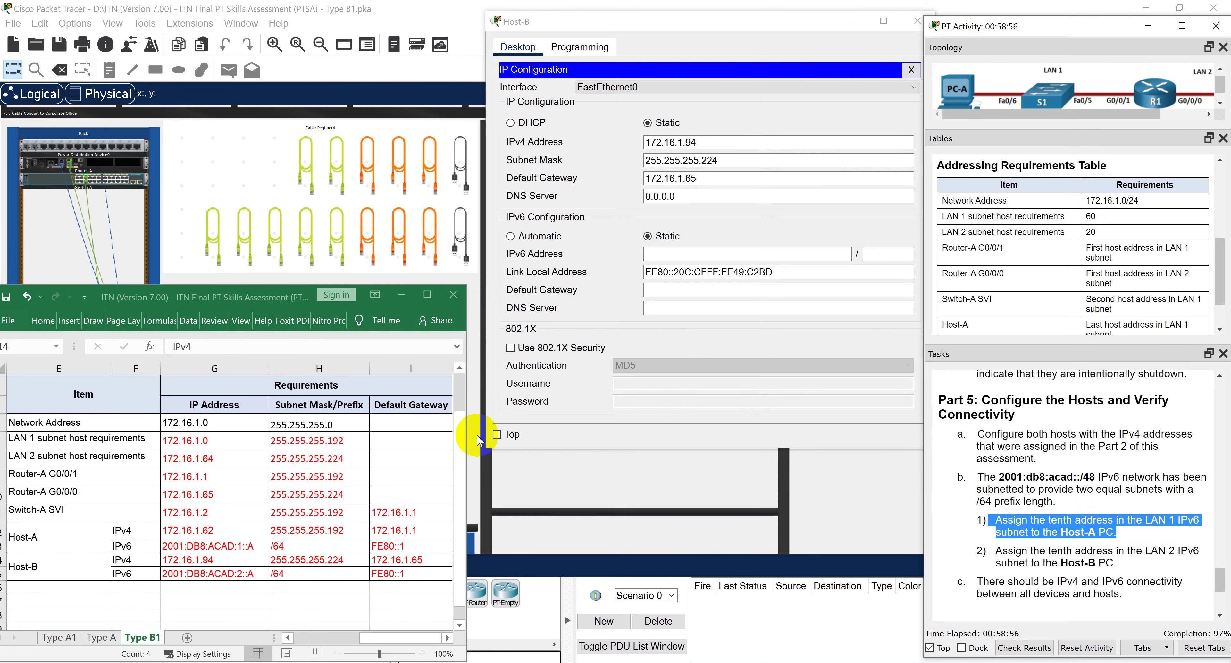
# Return to the wiring closet view and open Host-A's IP Configuration.
pyautogui.click(250, 166)
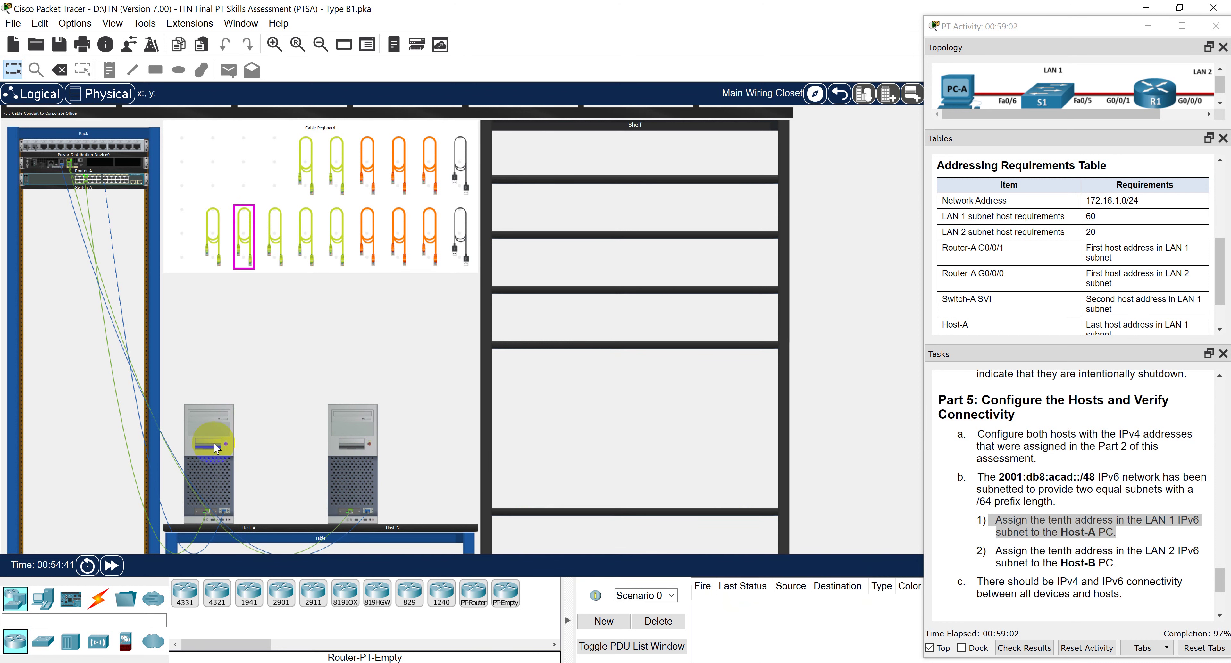
pyautogui.click(218, 461)
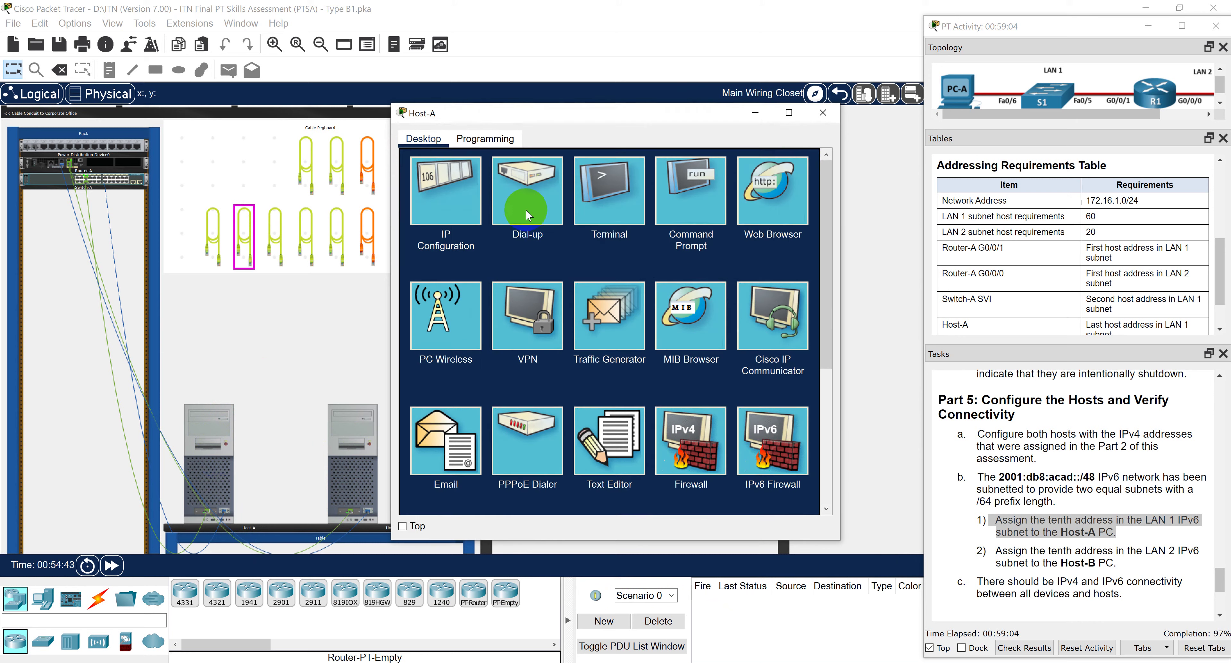
pyautogui.click(462, 203)
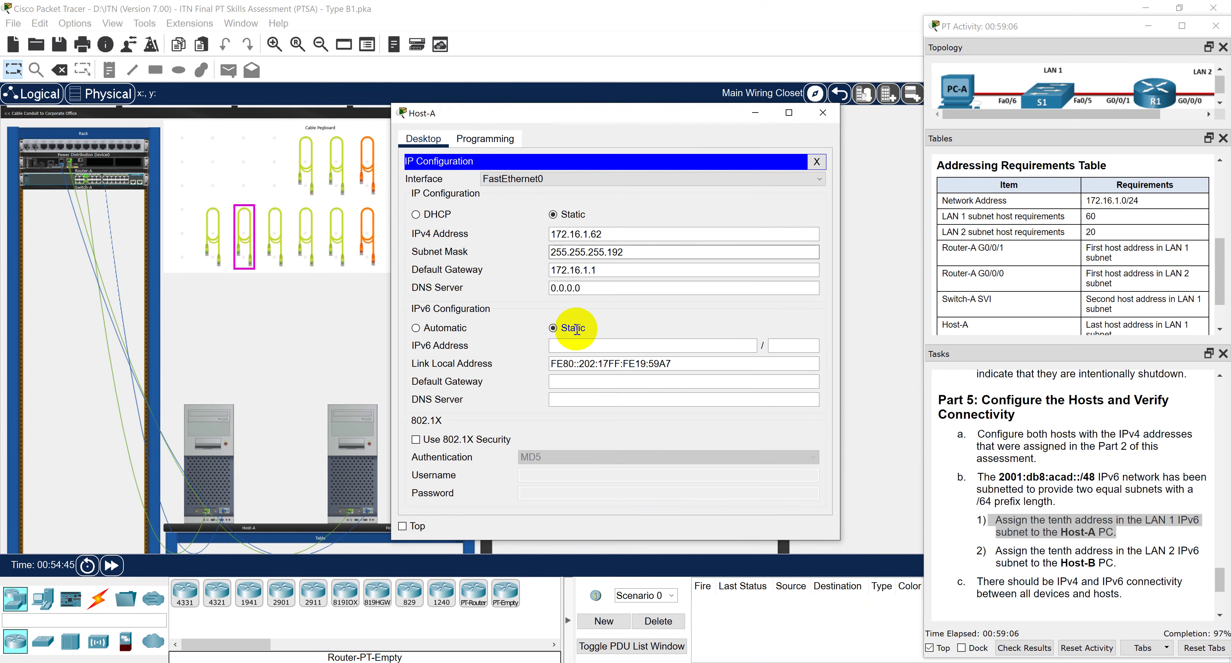
# Try to set Host-A's IPv6 address to 2001:DB8:ACAD:1::A, copied from the Excel sheet, with prefix length 64.
pyautogui.hotkey('alt', 'Tab')
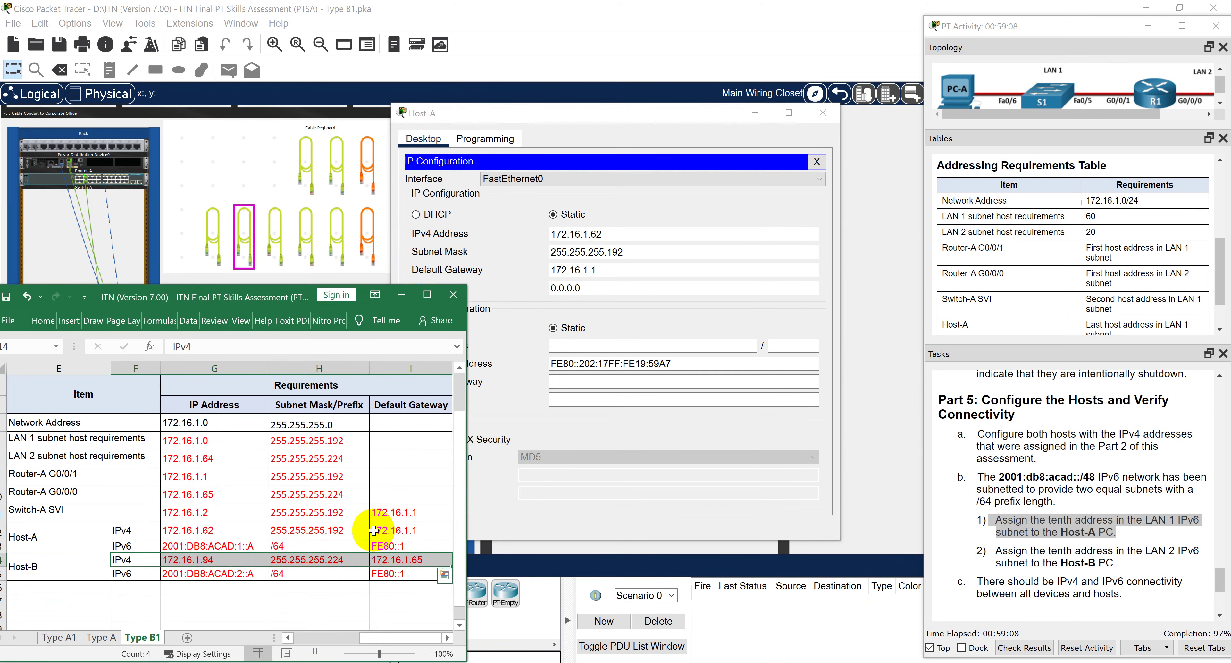
pyautogui.click(190, 562)
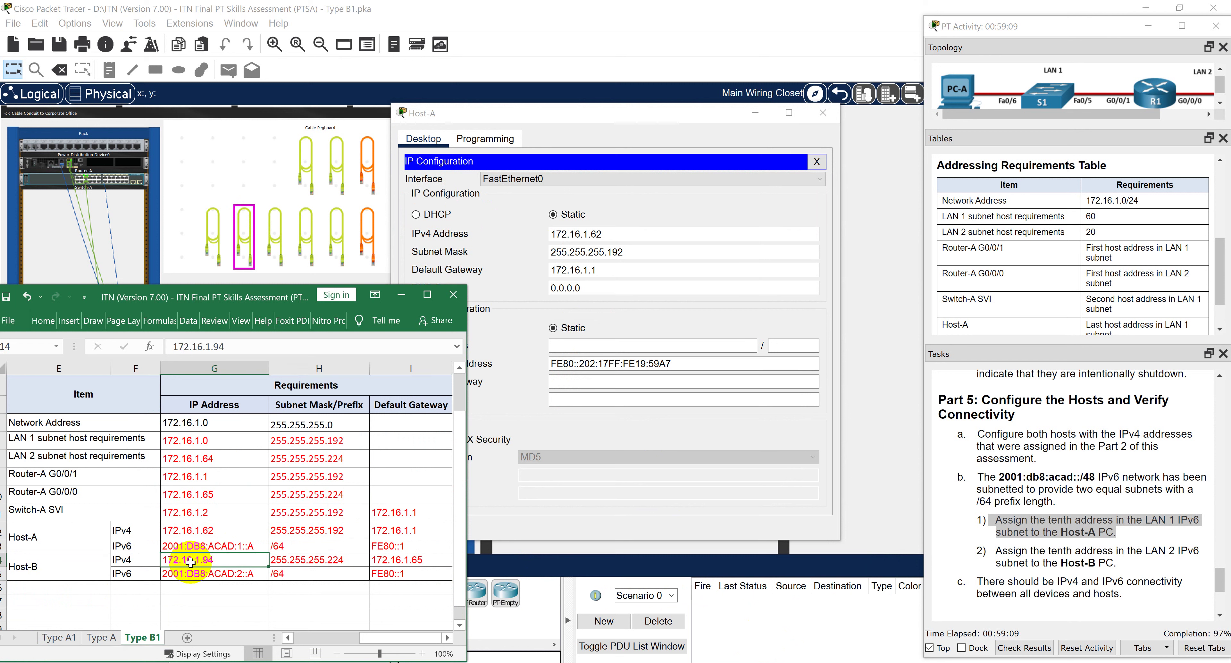
pyautogui.click(209, 546)
pyautogui.hotkey('ctrl', 'c')
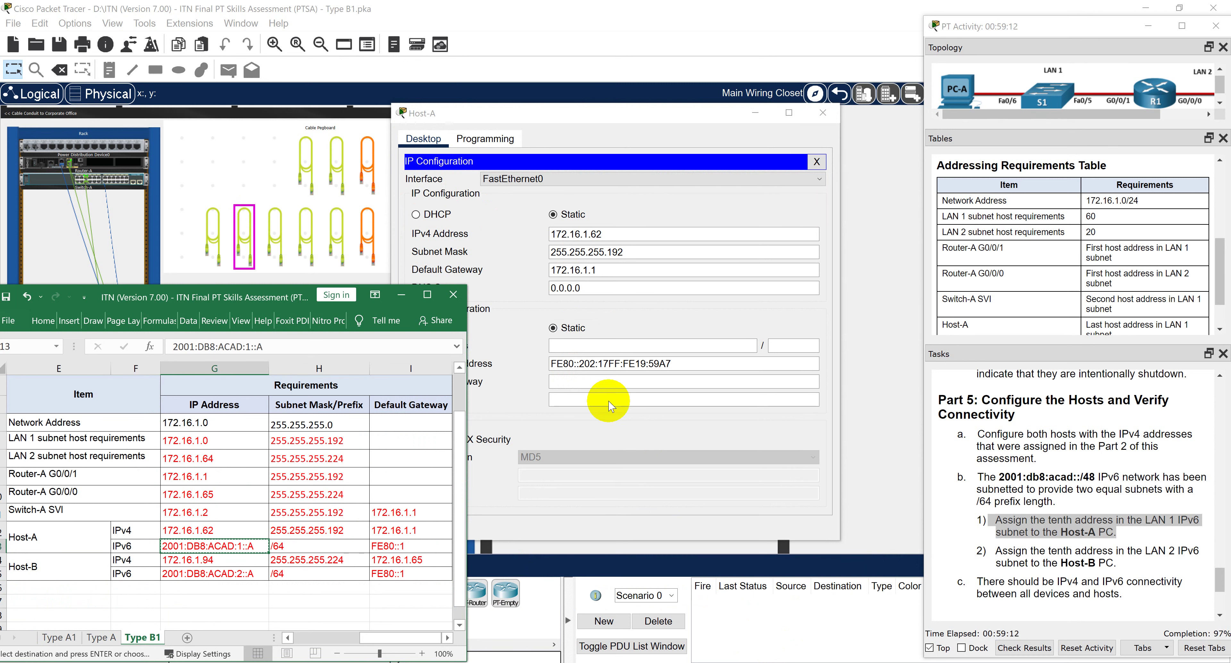
pyautogui.click(572, 344)
pyautogui.hotkey('ctrl', 'v')
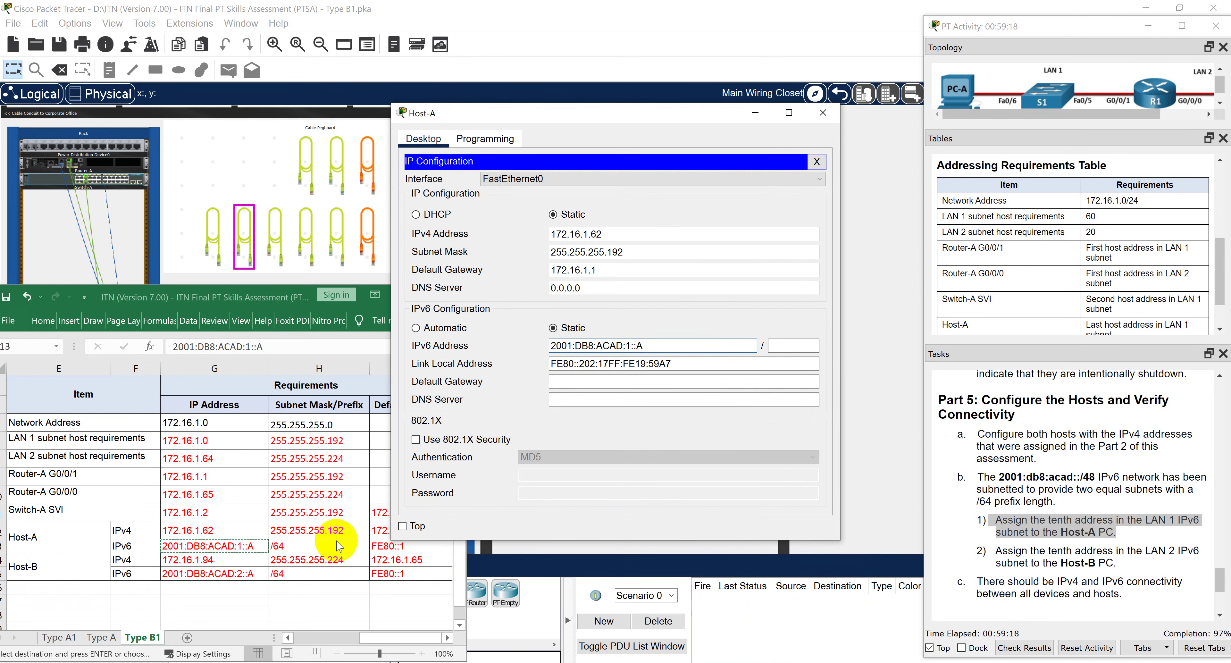
pyautogui.click(795, 347)
pyautogui.write('64')
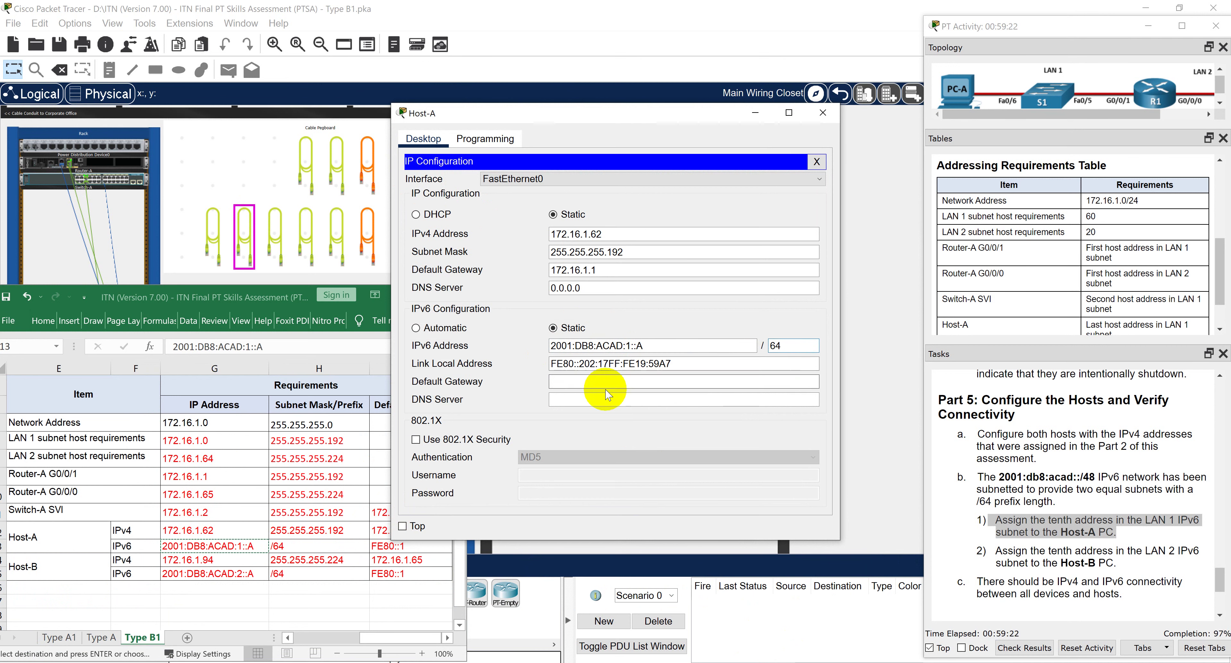
pyautogui.click(392, 548)
pyautogui.click(392, 548)
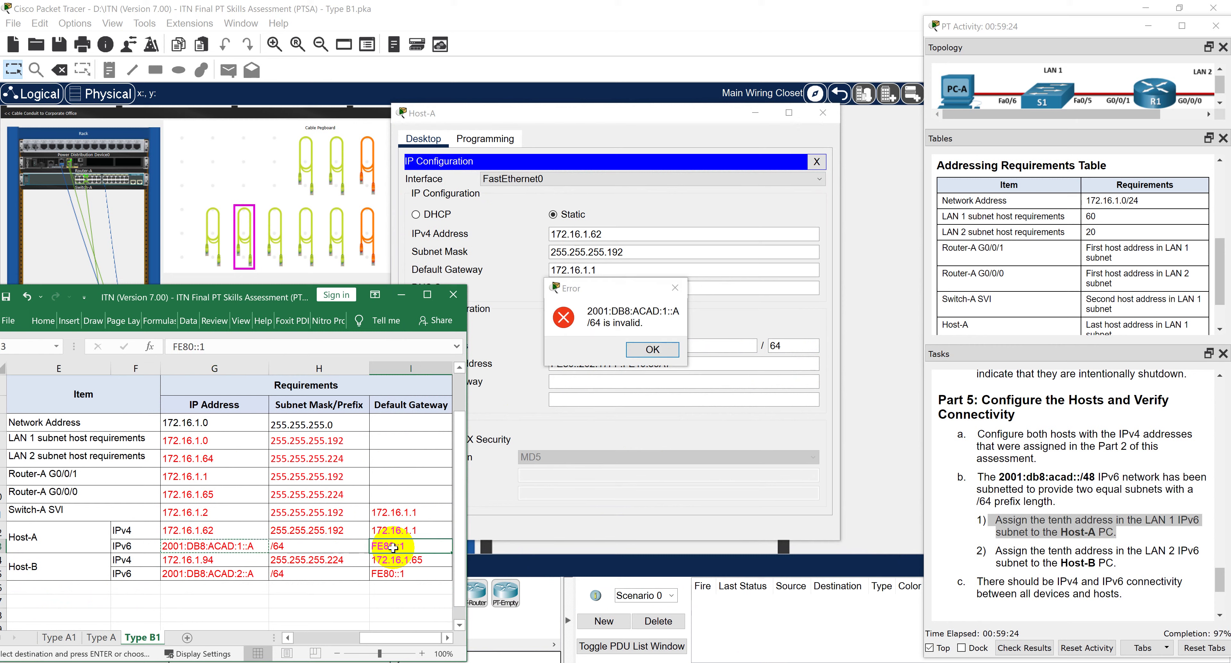
pyautogui.click(651, 348)
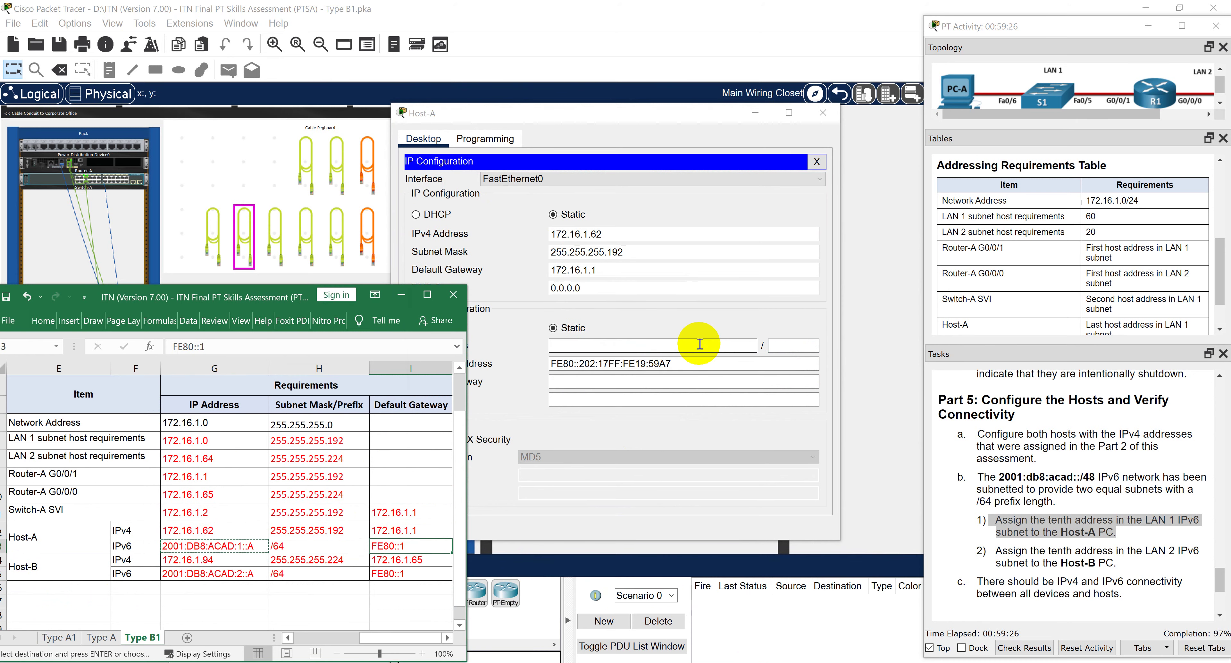
# Take Host-A's IPv6 address from the Excel sheet again and enter it as 2001:DB8:ACAD:1::A with prefix length 64.
pyautogui.click(249, 543)
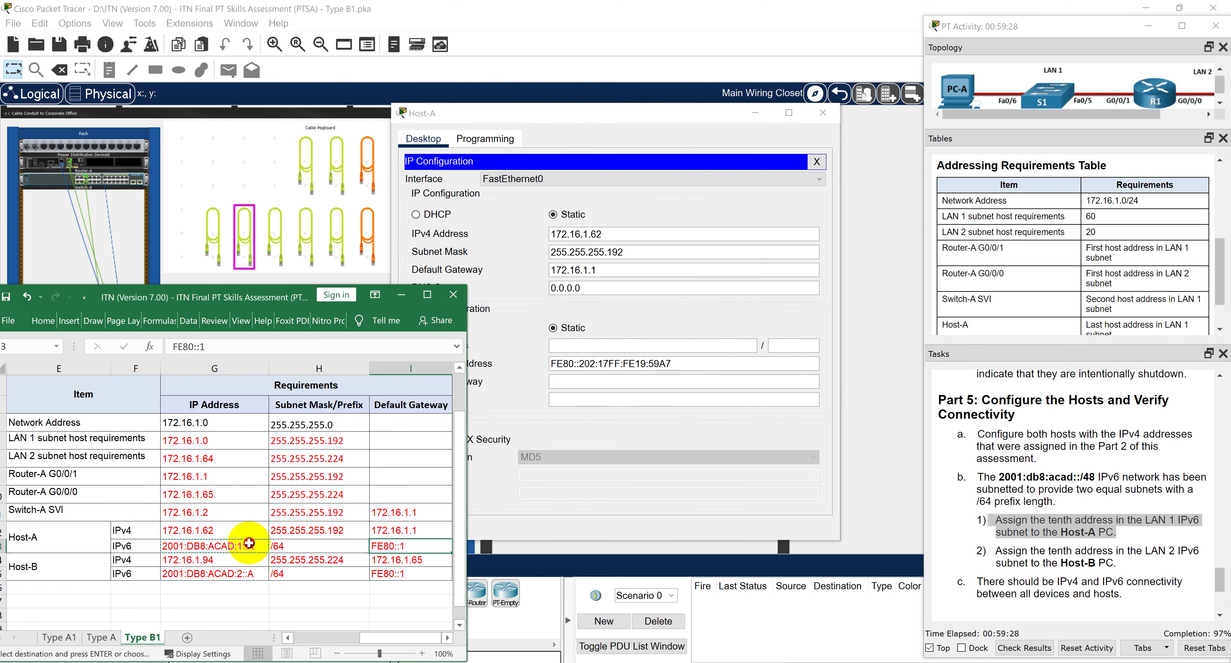
pyautogui.click(249, 546)
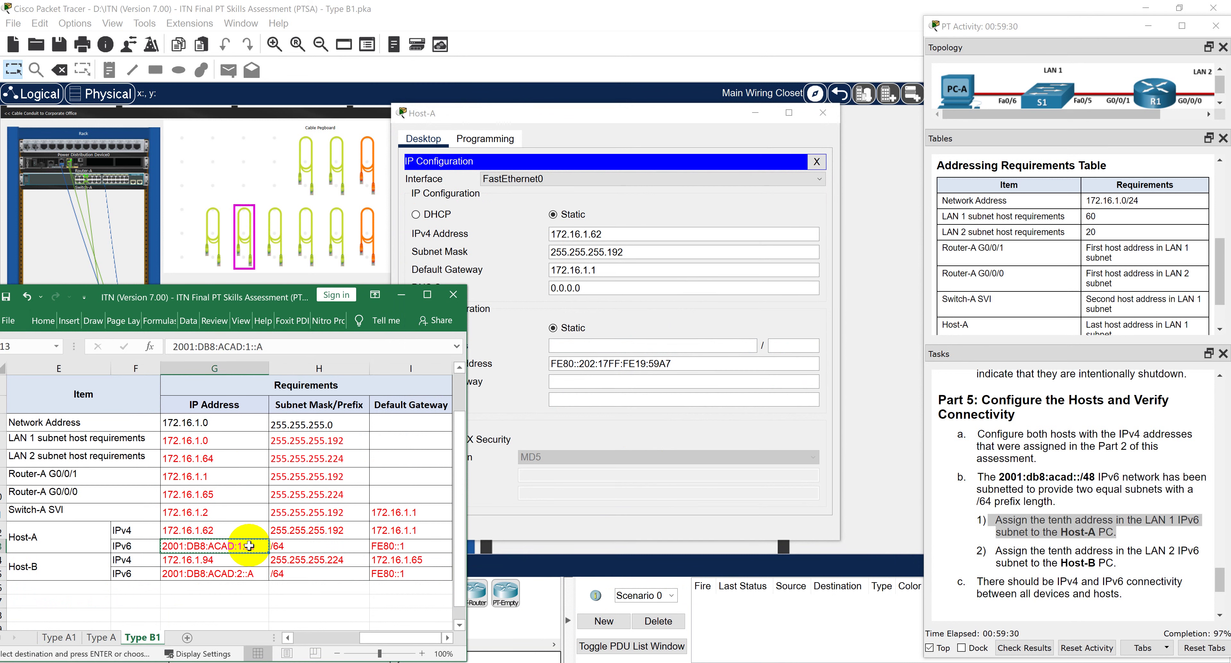
pyautogui.click(594, 347)
pyautogui.hotkey('ctrl', 'v')
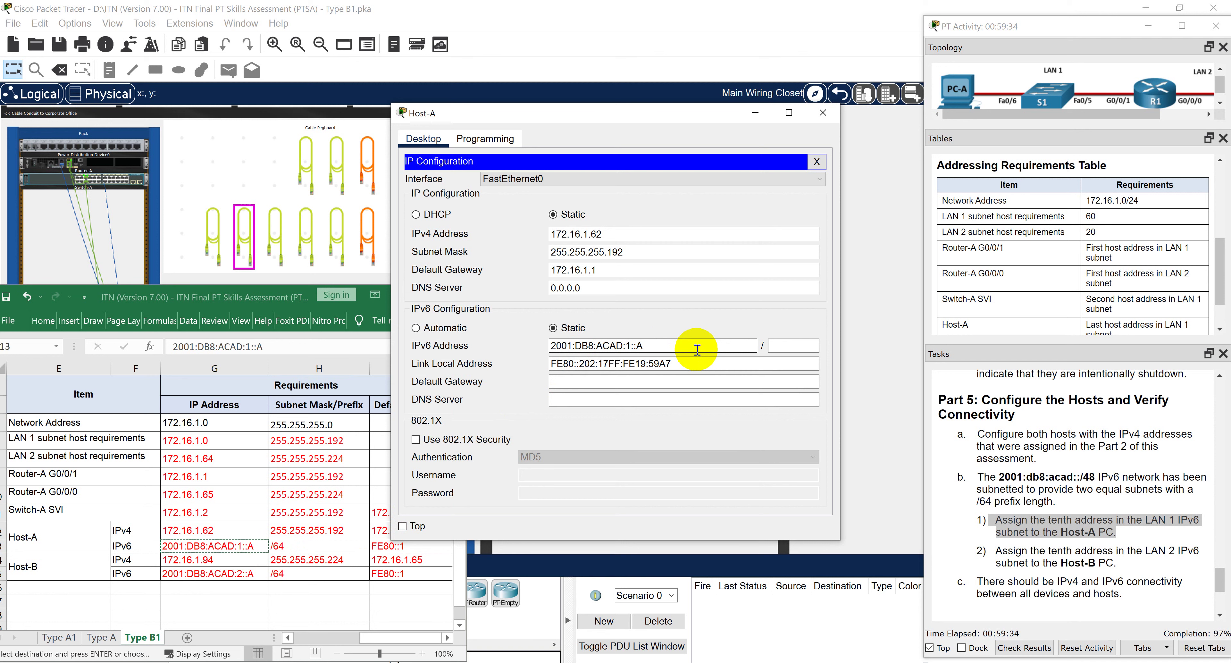
pyautogui.click(633, 345)
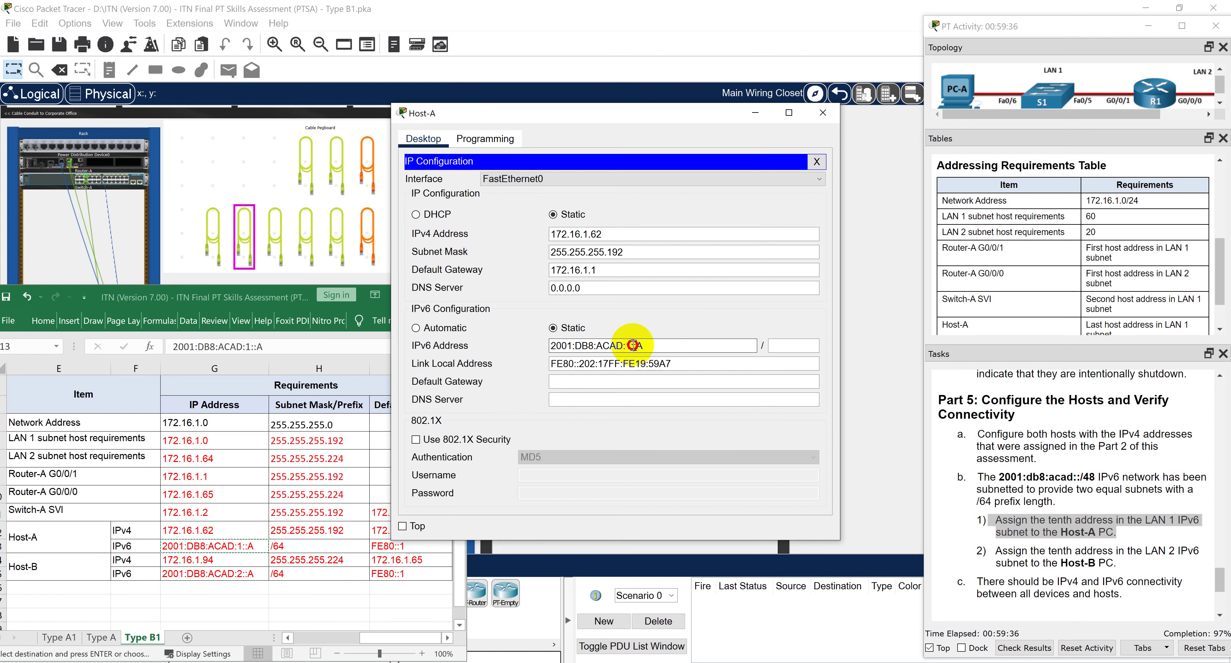
pyautogui.click(789, 344)
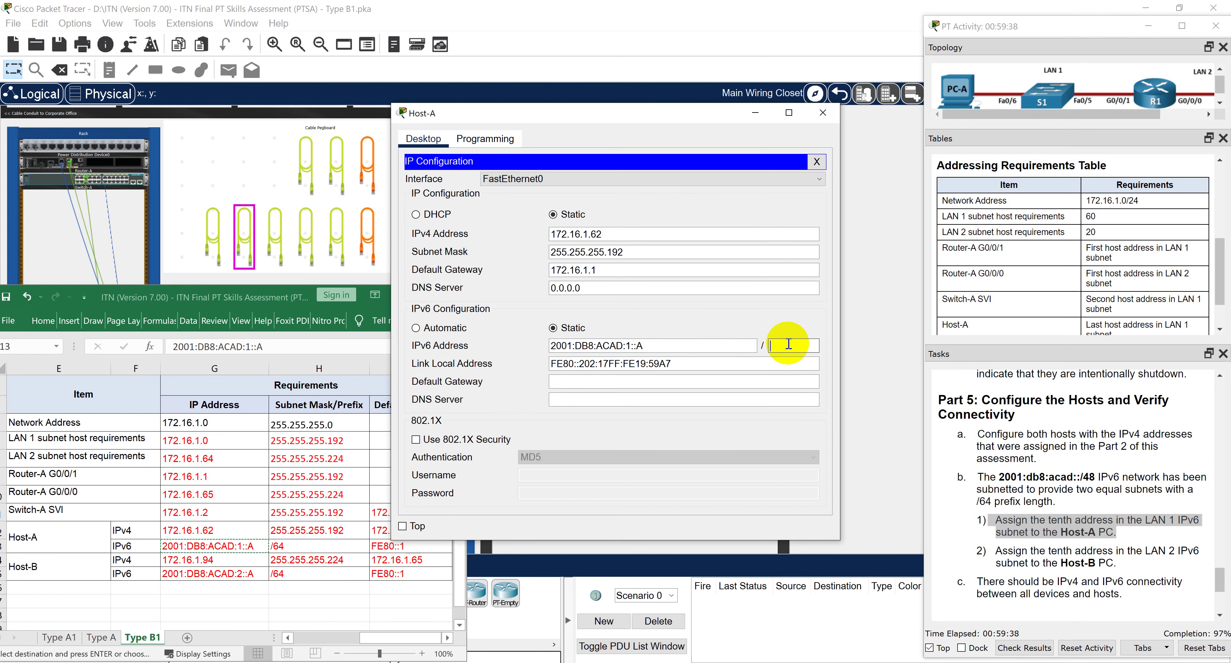
pyautogui.click(762, 382)
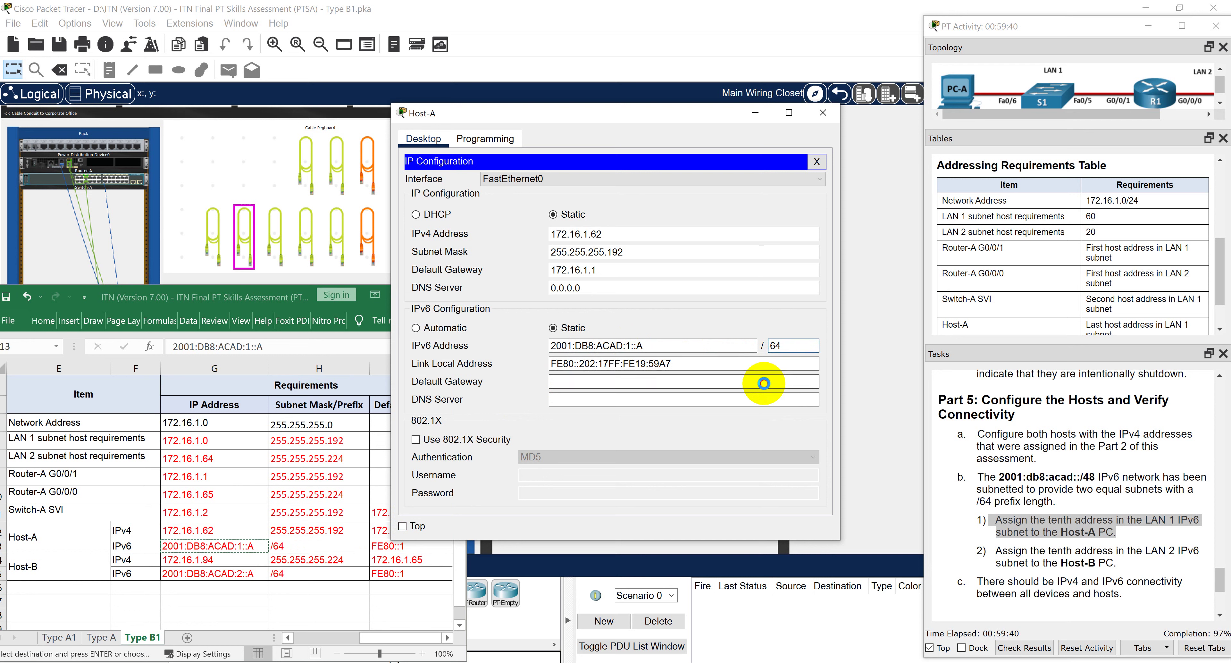
# Set Host-A's IPv6 default gateway to FE80::1, copied from the Excel sheet, and close the Host-A window.
pyautogui.click(379, 547)
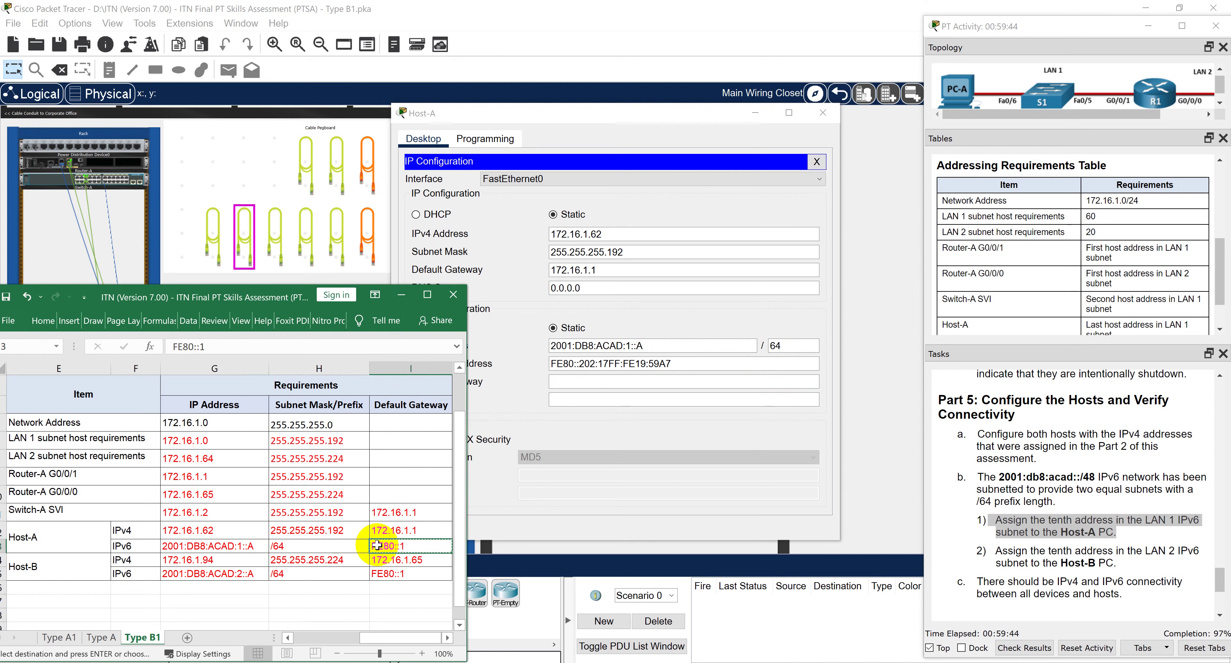
pyautogui.click(685, 380)
pyautogui.hotkey('ctrl', 'v')
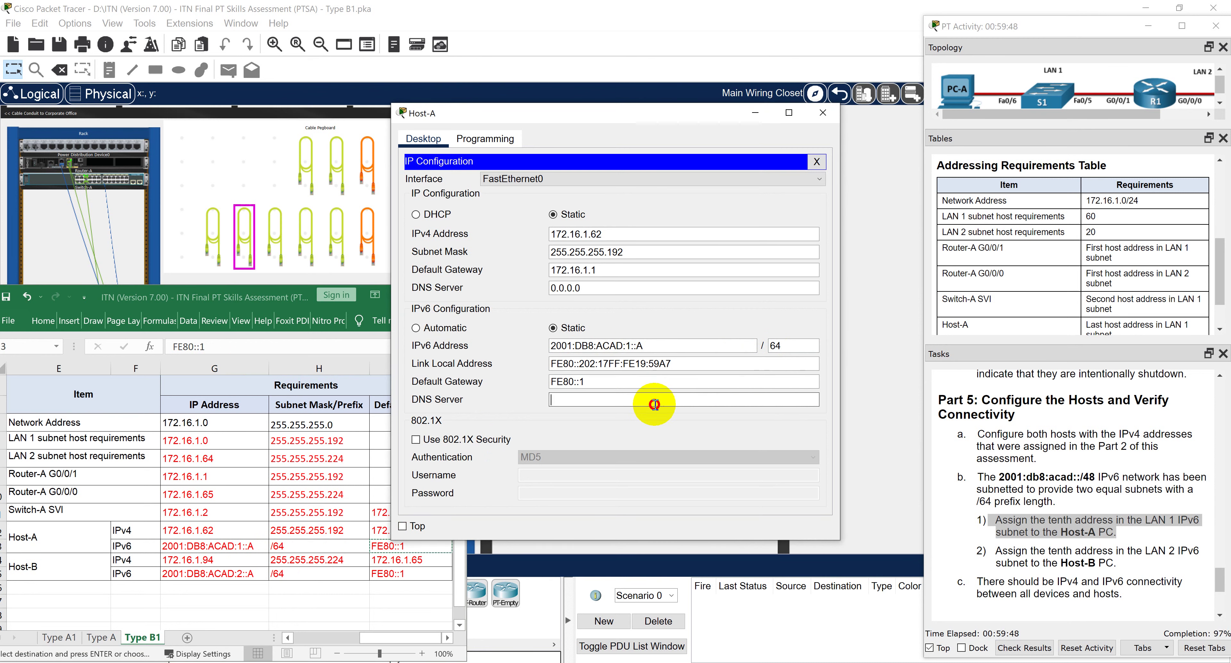
pyautogui.click(603, 396)
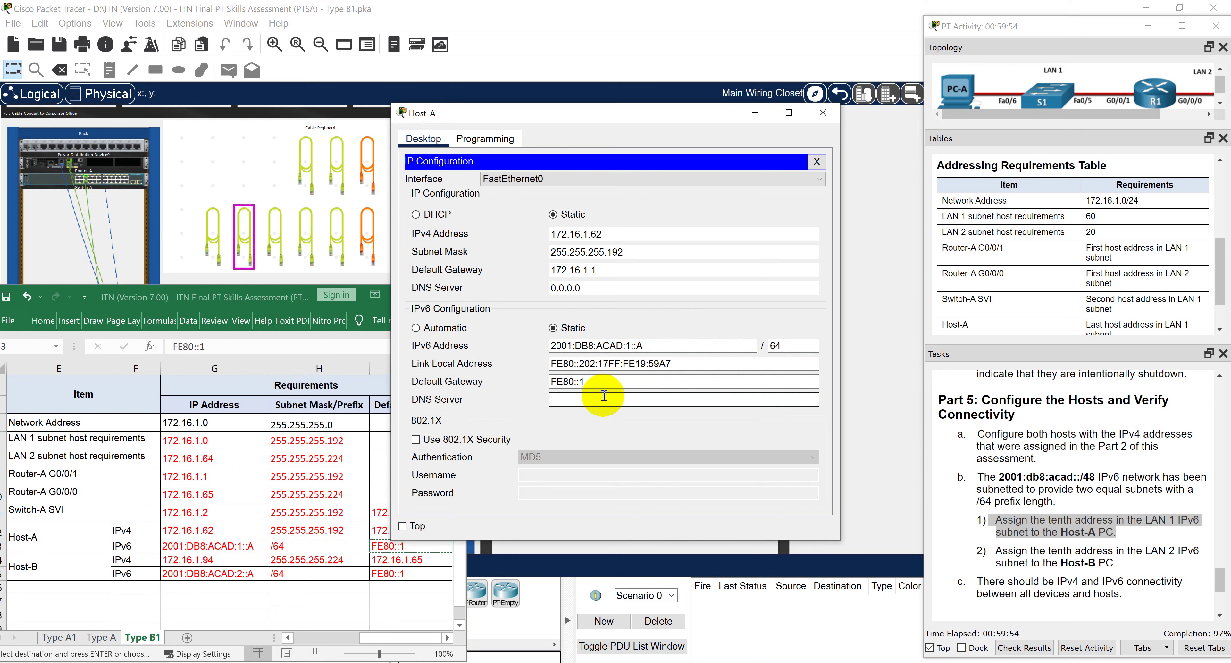
pyautogui.click(823, 113)
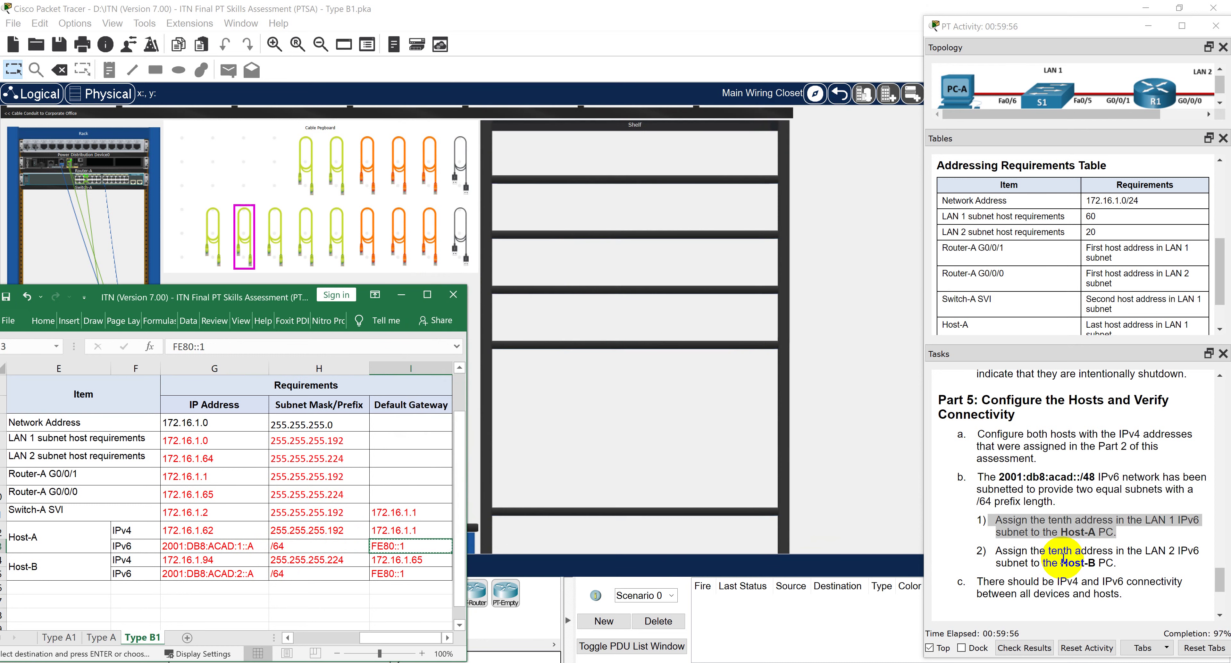
# Highlight the Host-B IPv6 instruction in Part 5 and open Host-B's IP Configuration from the wiring closet.
pyautogui.moveTo(1121, 563); pyautogui.dragTo(993, 550)
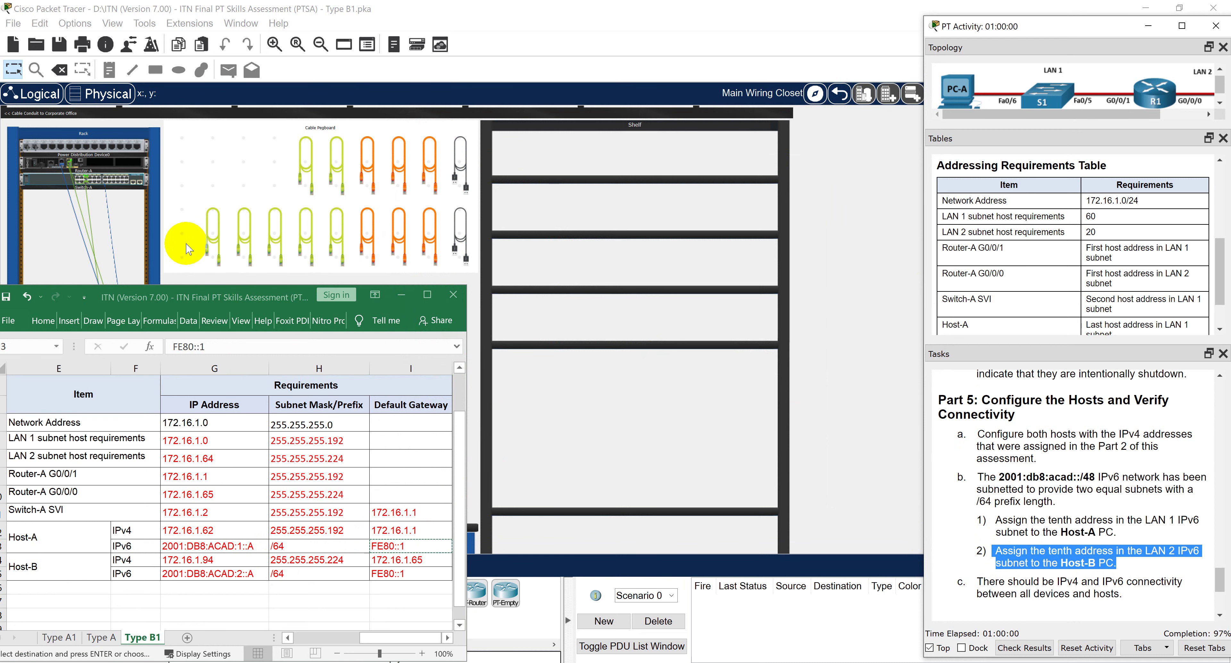
pyautogui.click(474, 425)
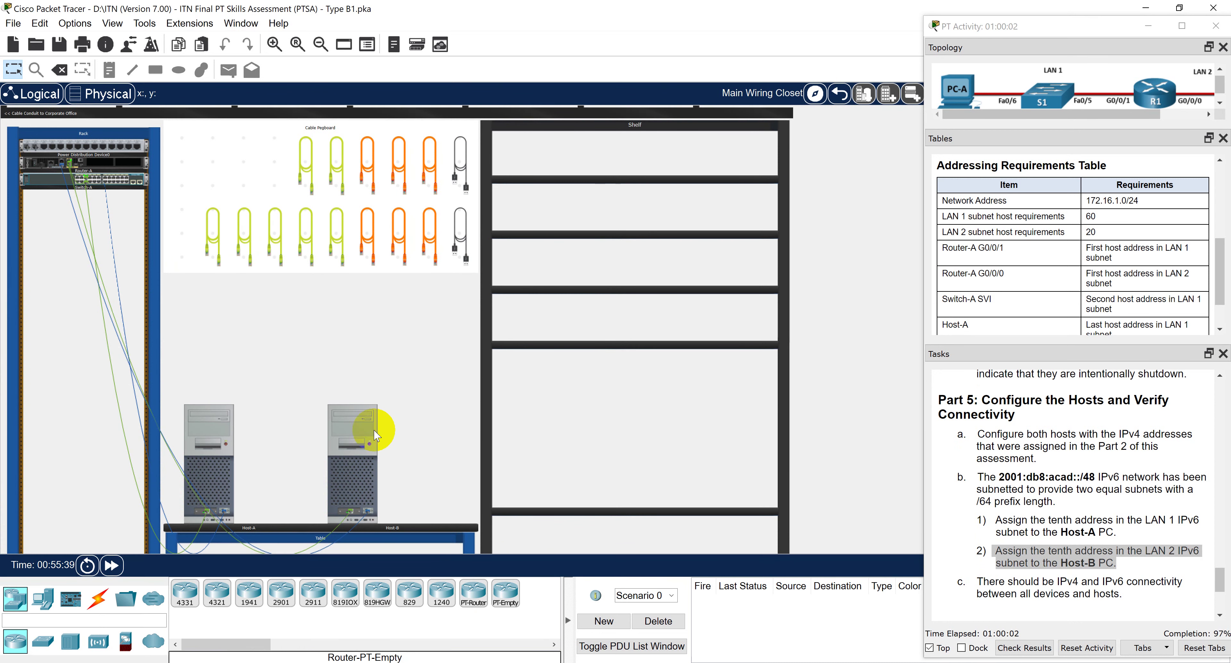
pyautogui.click(337, 487)
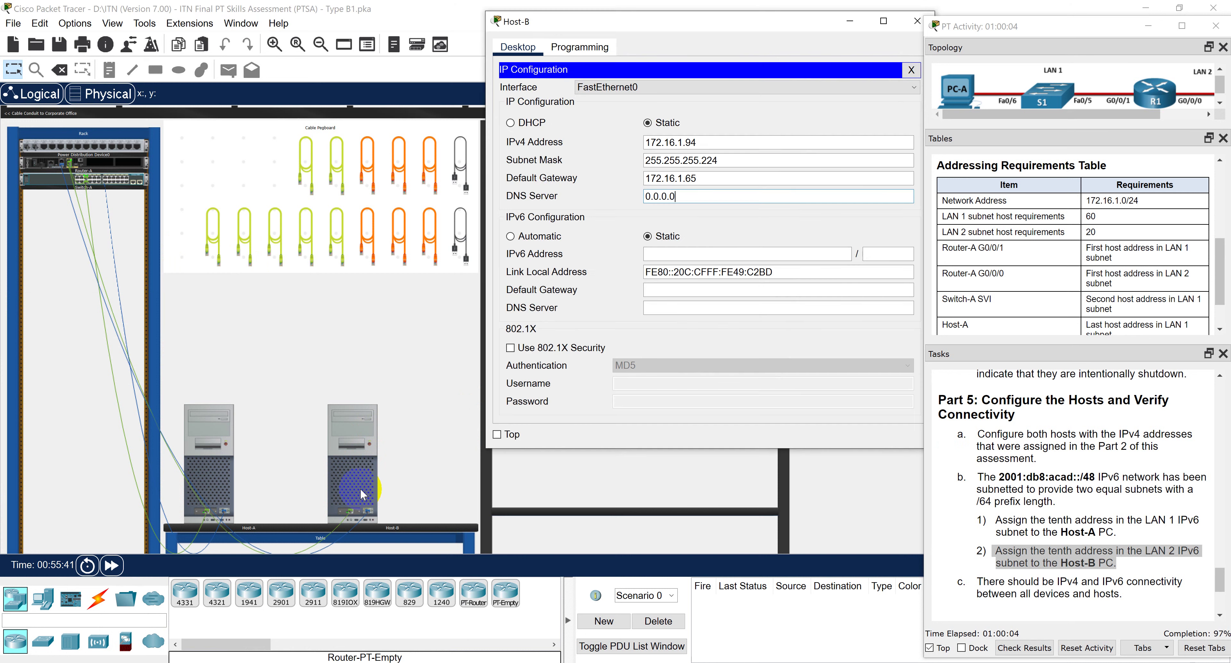
# Set Host-B's IPv6 address to 2001:DB8:ACAD:2::A, copied from the Excel sheet, with prefix length 64.
pyautogui.click(689, 249)
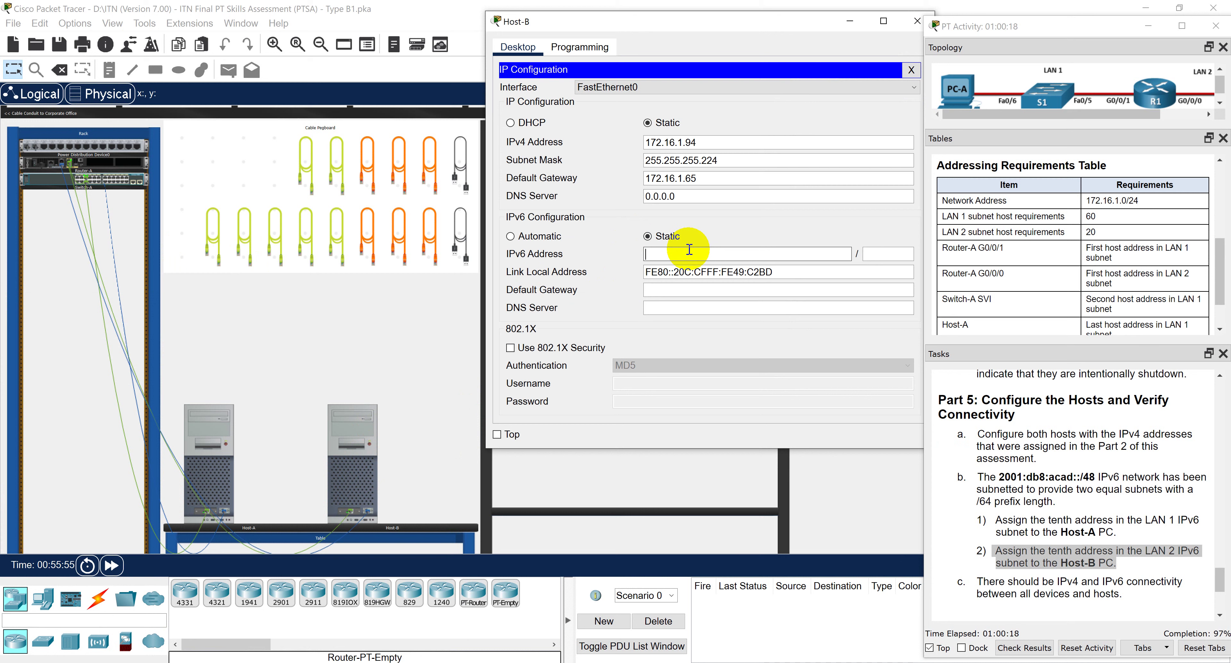
pyautogui.click(689, 249)
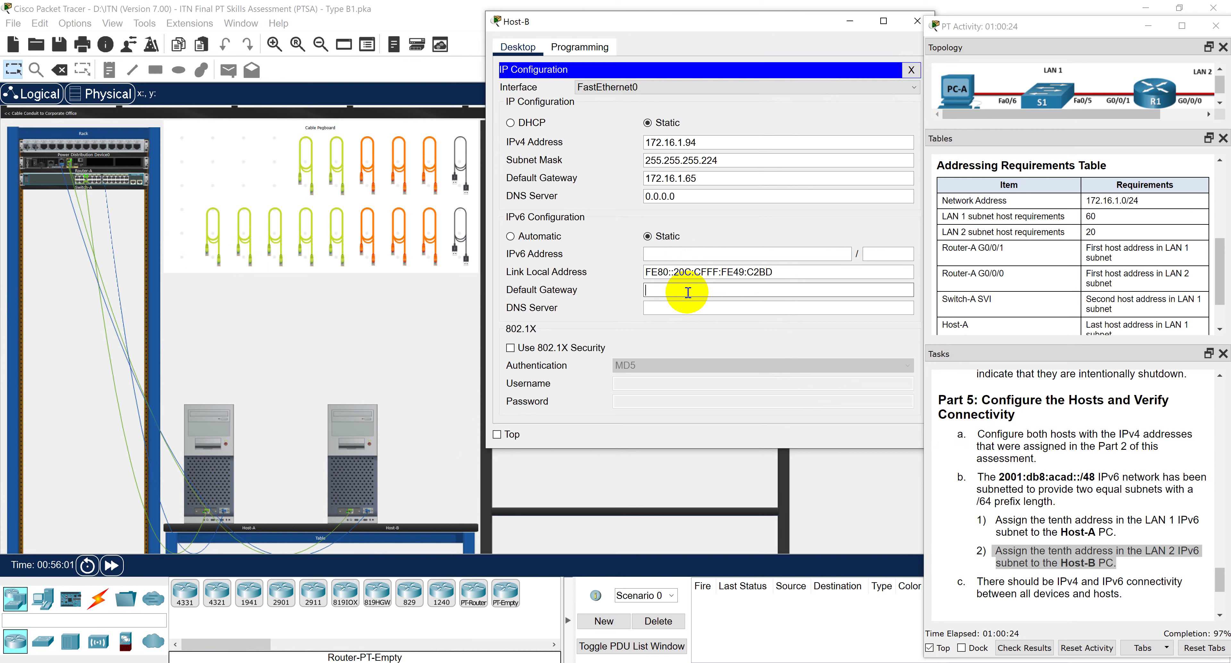
pyautogui.click(685, 305)
pyautogui.click(683, 290)
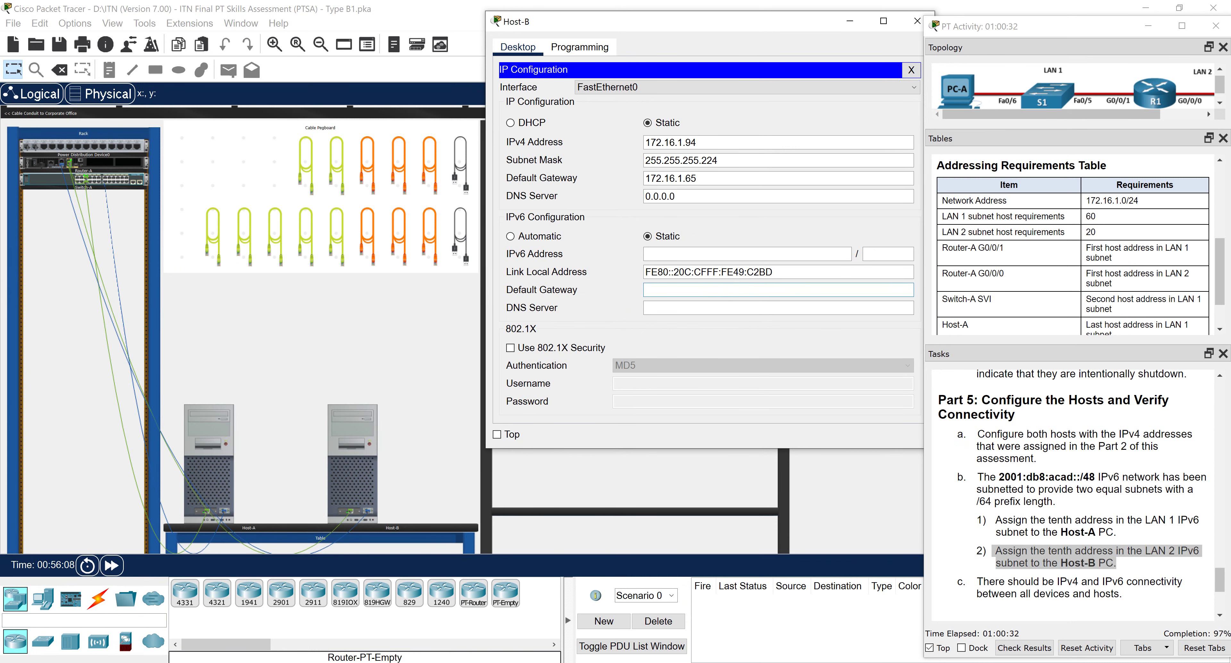
pyautogui.hotkey('alt', 'Tab')
pyautogui.hotkey('ctrl', 'c')
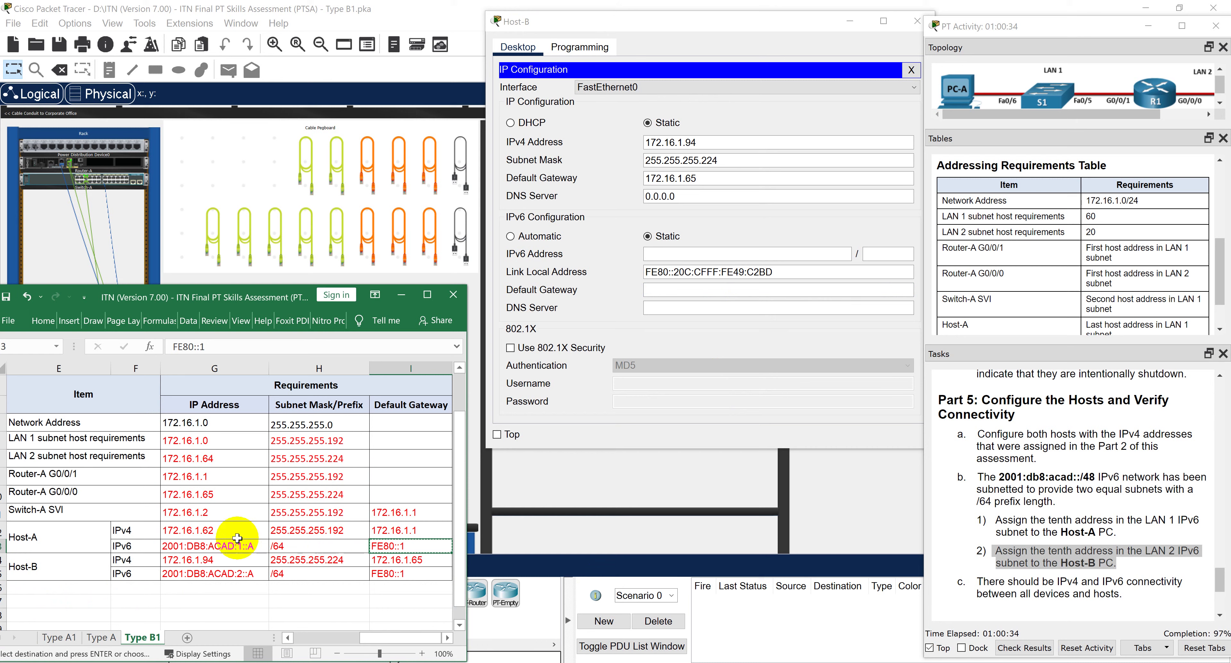
pyautogui.click(236, 574)
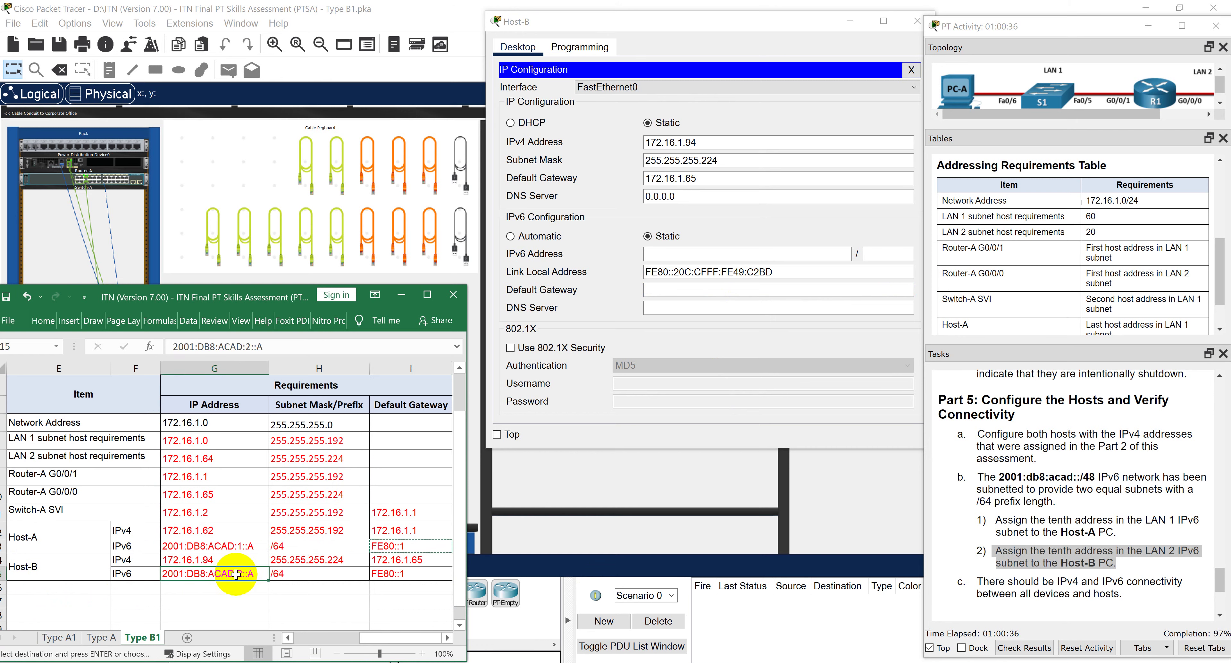
pyautogui.hotkey('ctrl', 'c')
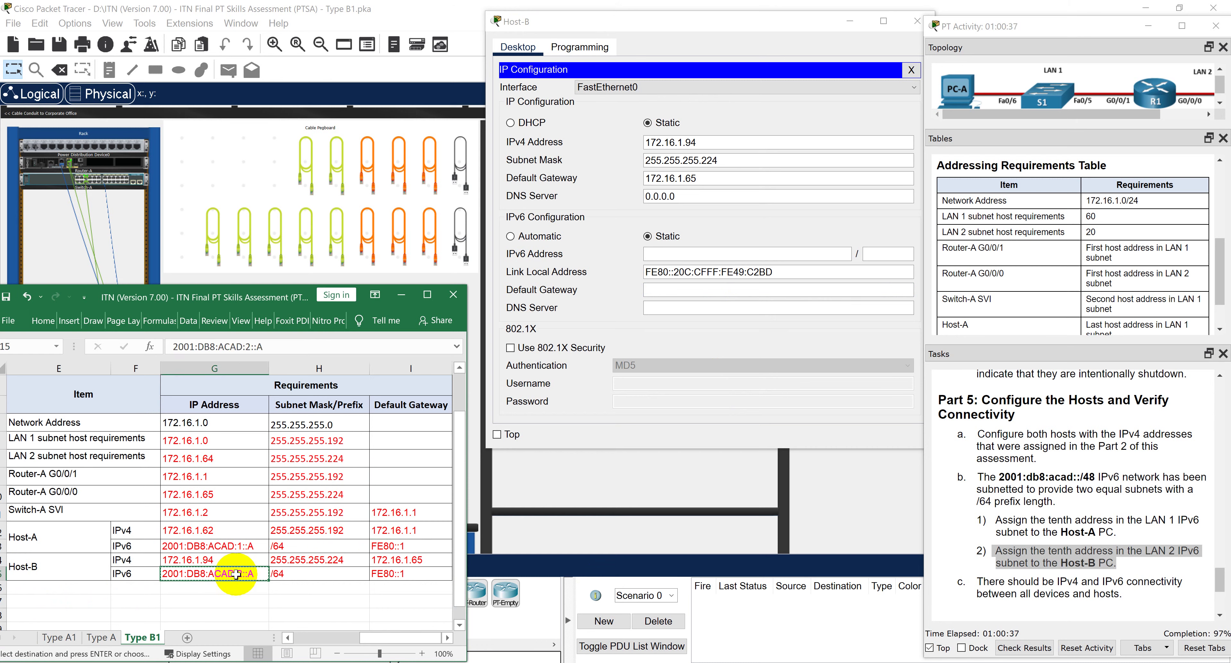
pyautogui.click(678, 253)
pyautogui.hotkey('ctrl', 'v')
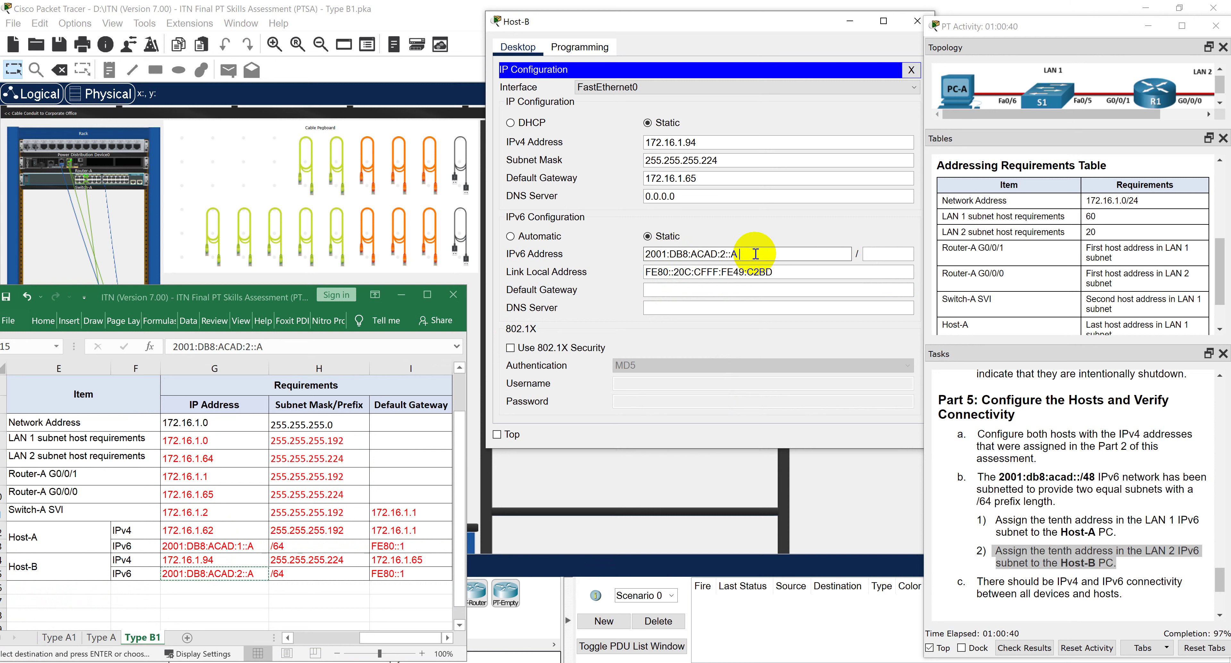
pyautogui.click(882, 254)
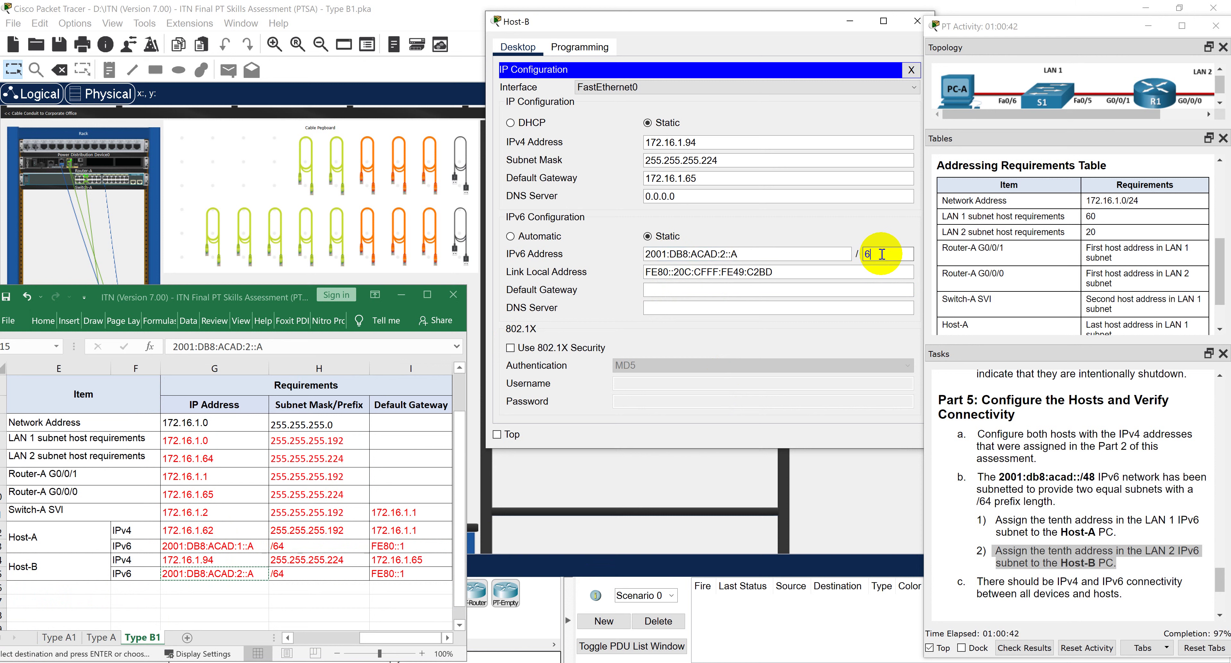
# Set Host-B's IPv6 default gateway to FE80::1 from the Excel sheet, then close IP Configuration and minimize Excel.
pyautogui.click(325, 576)
pyautogui.click(381, 573)
pyautogui.hotkey('ctrl', 'c')
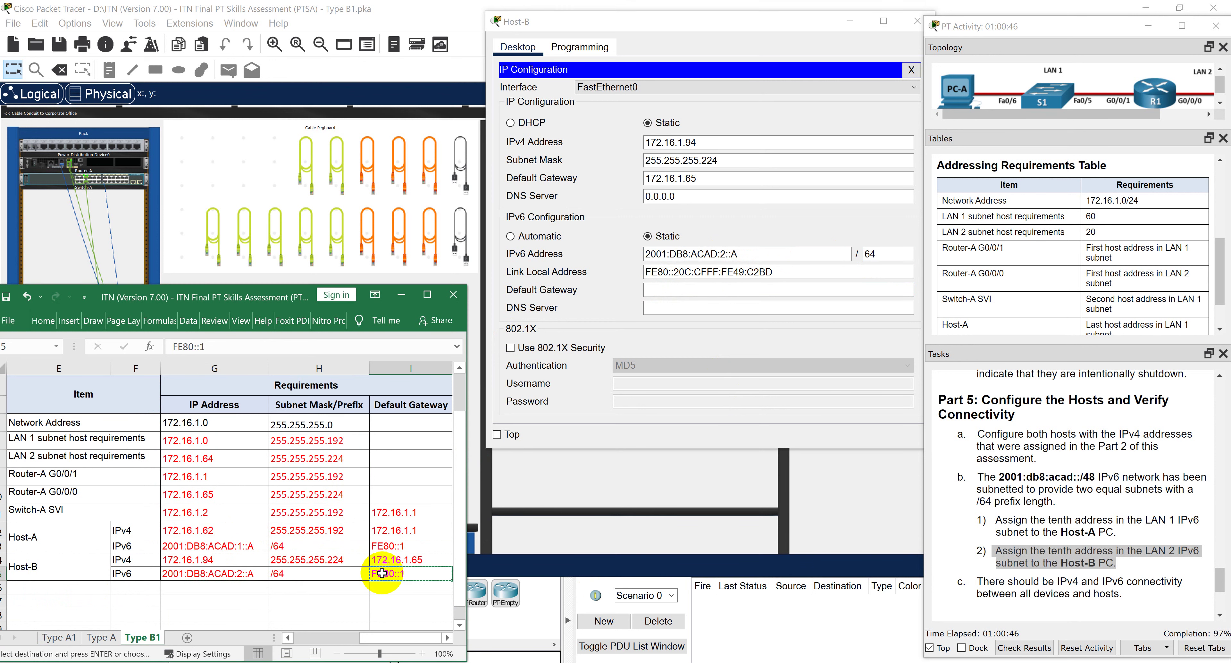
pyautogui.click(663, 290)
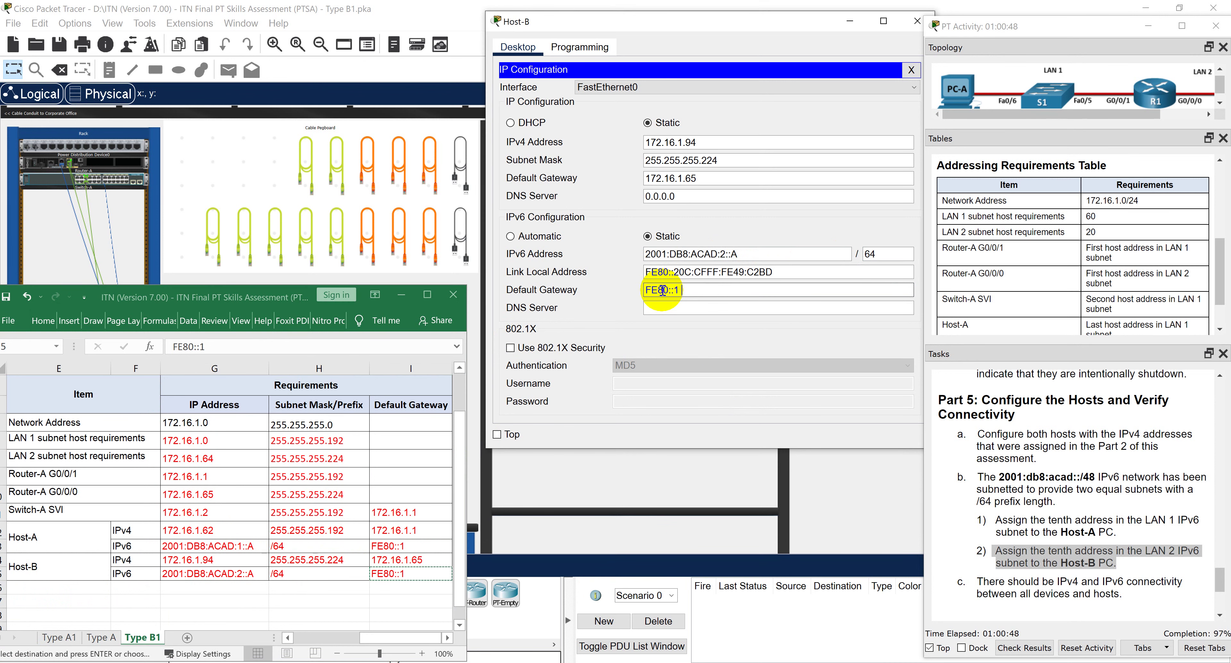
pyautogui.click(911, 70)
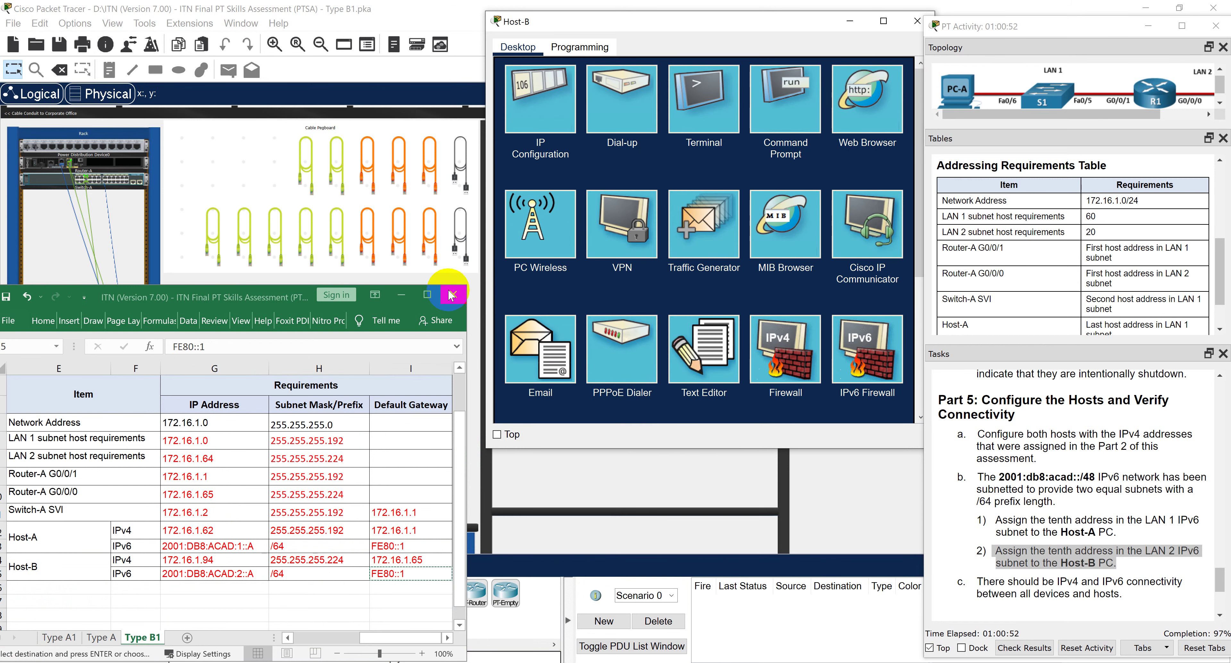
pyautogui.click(401, 298)
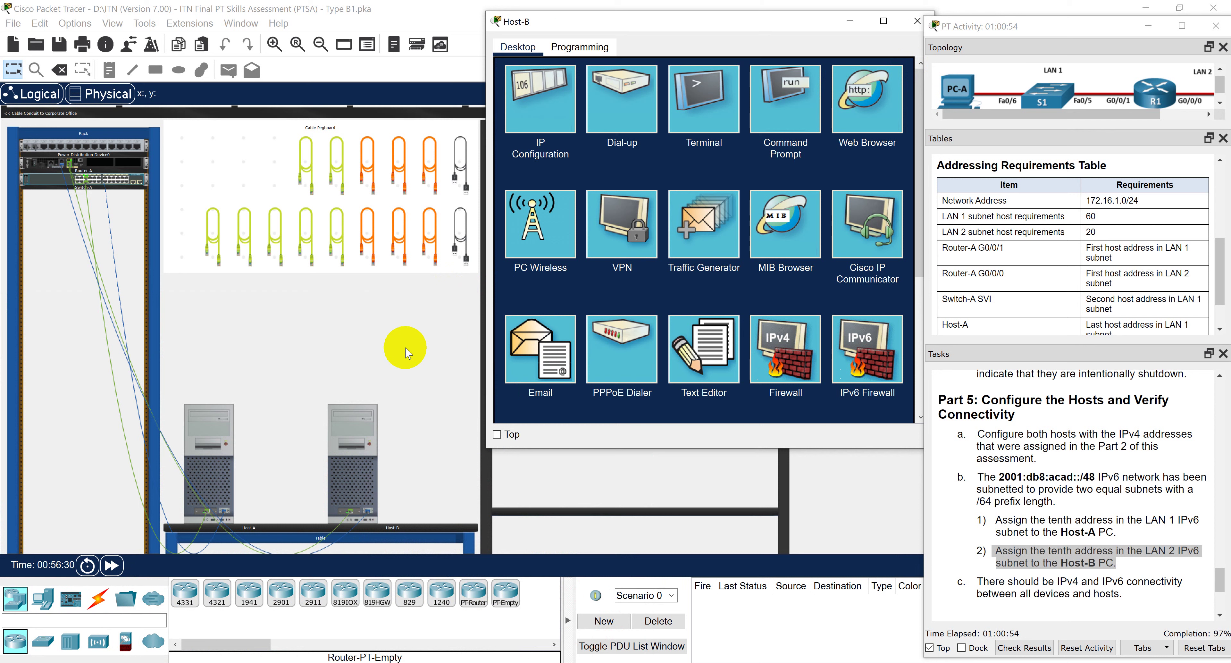
# Highlight task c in Part 5 to read the IPv4 and IPv6 connectivity requirement.
pyautogui.click(1129, 517)
pyautogui.scroll(-2, 1128, 535)
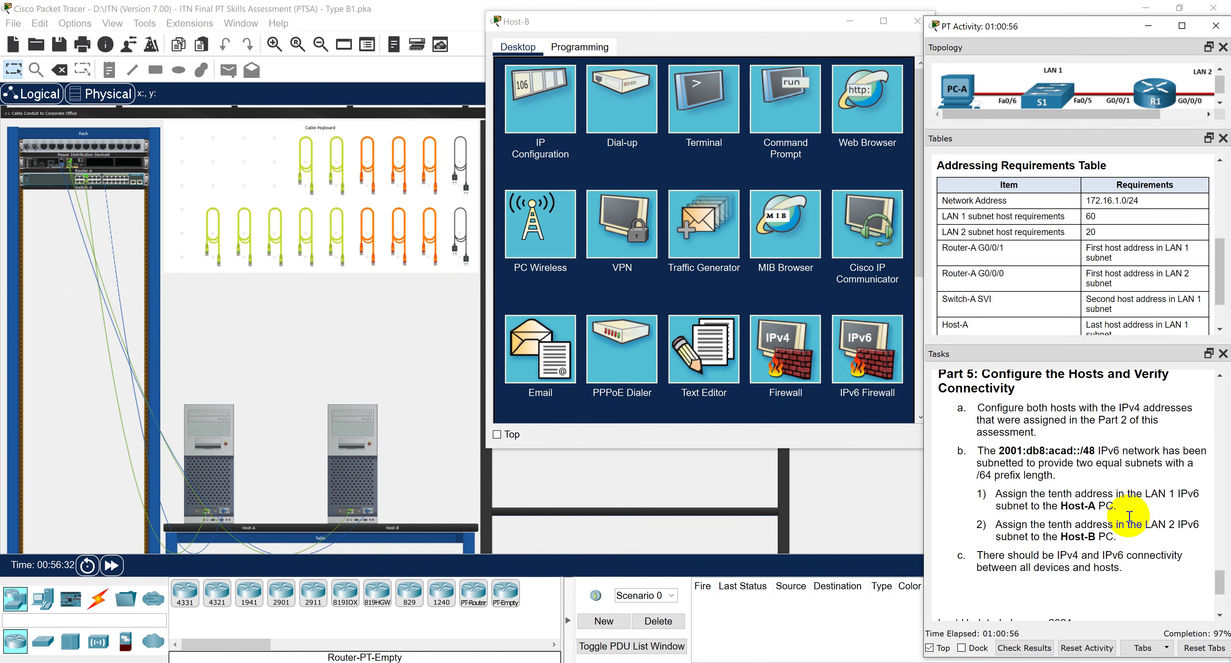
pyautogui.moveTo(1125, 553); pyautogui.dragTo(975, 542)
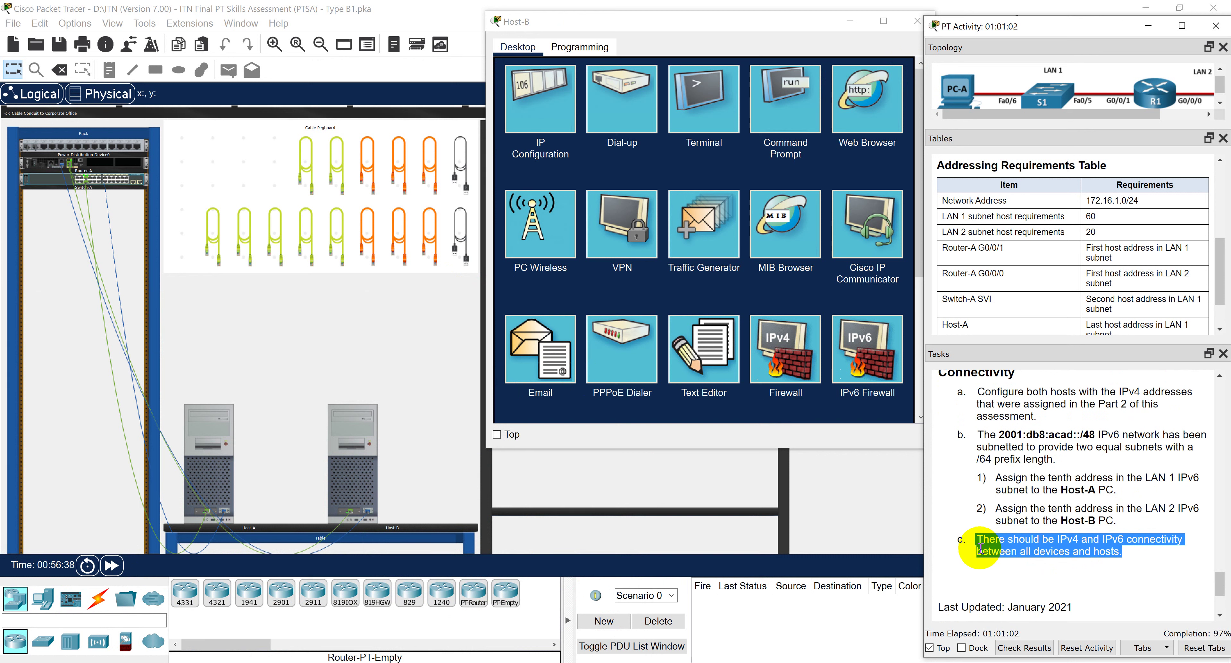
pyautogui.click(1067, 566)
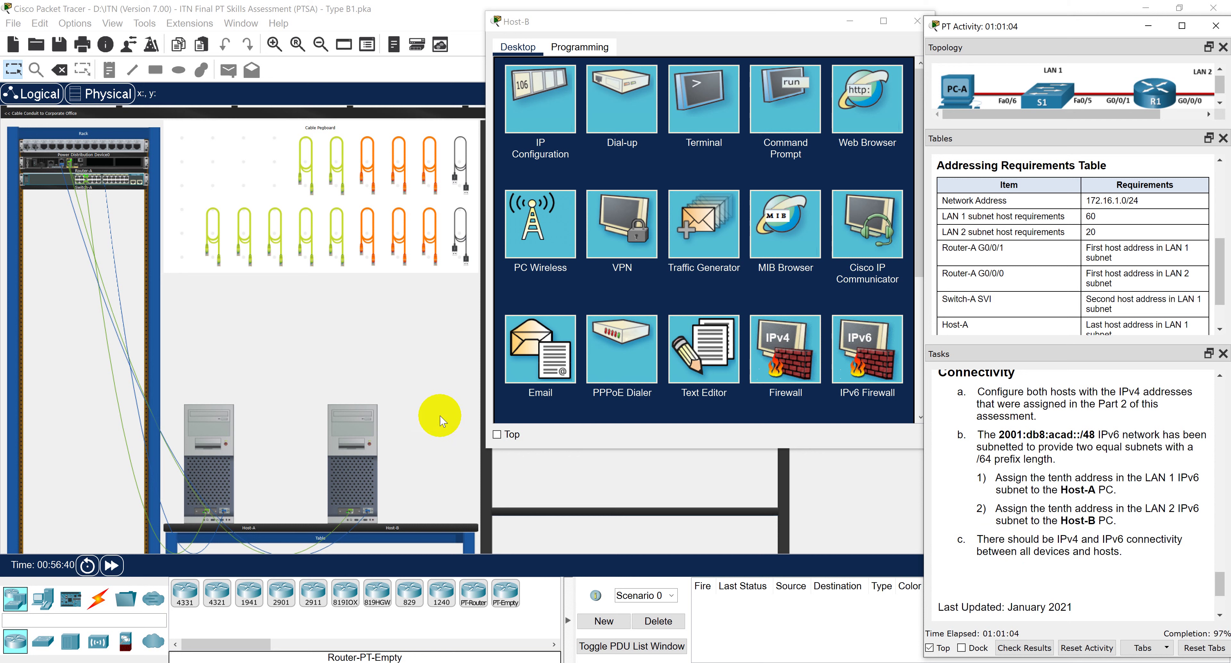
# Close the Host-B window and open the Command Prompt on Host-A.
pyautogui.click(460, 237)
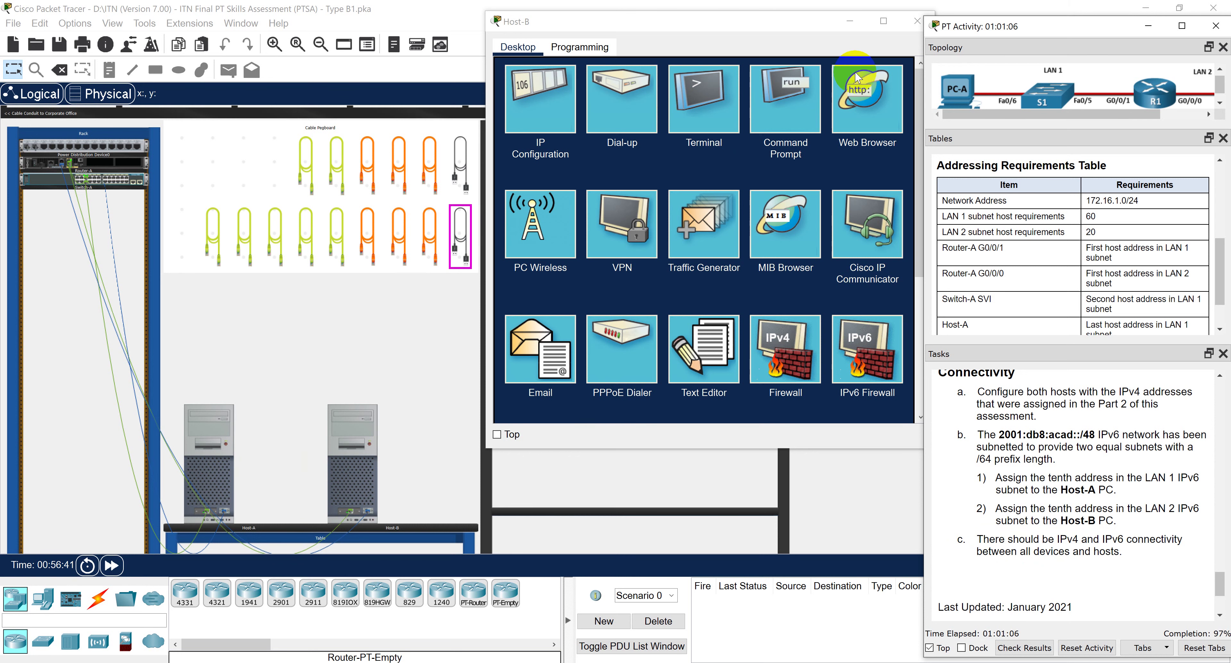
pyautogui.click(914, 22)
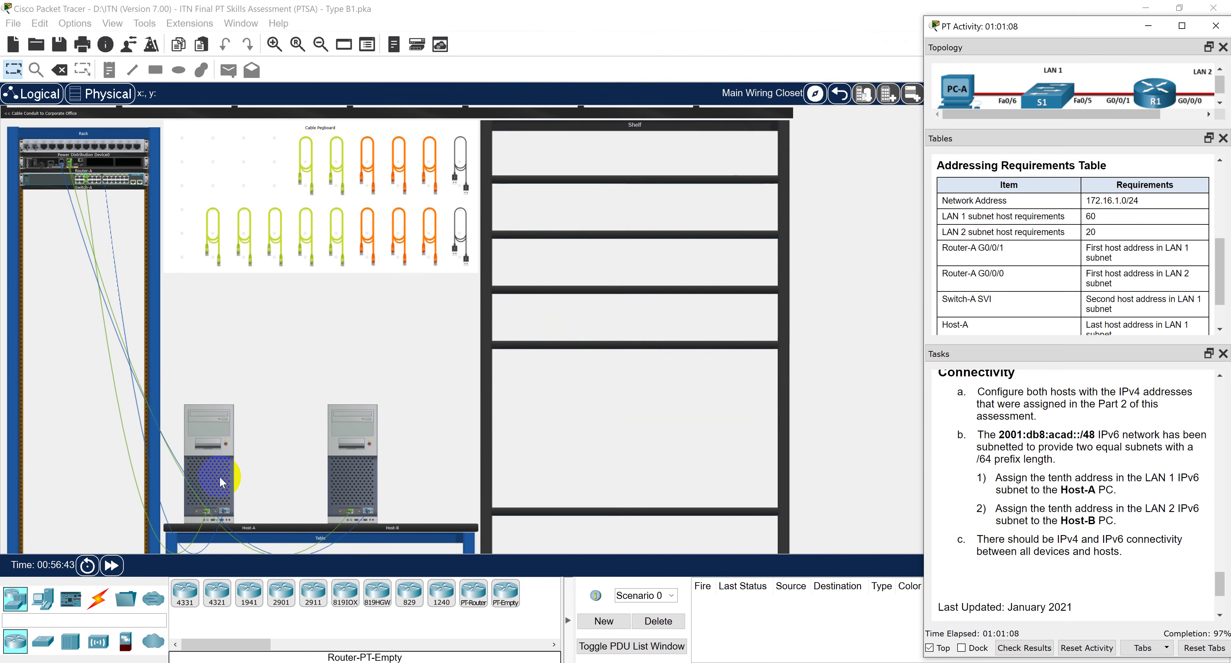
pyautogui.click(220, 483)
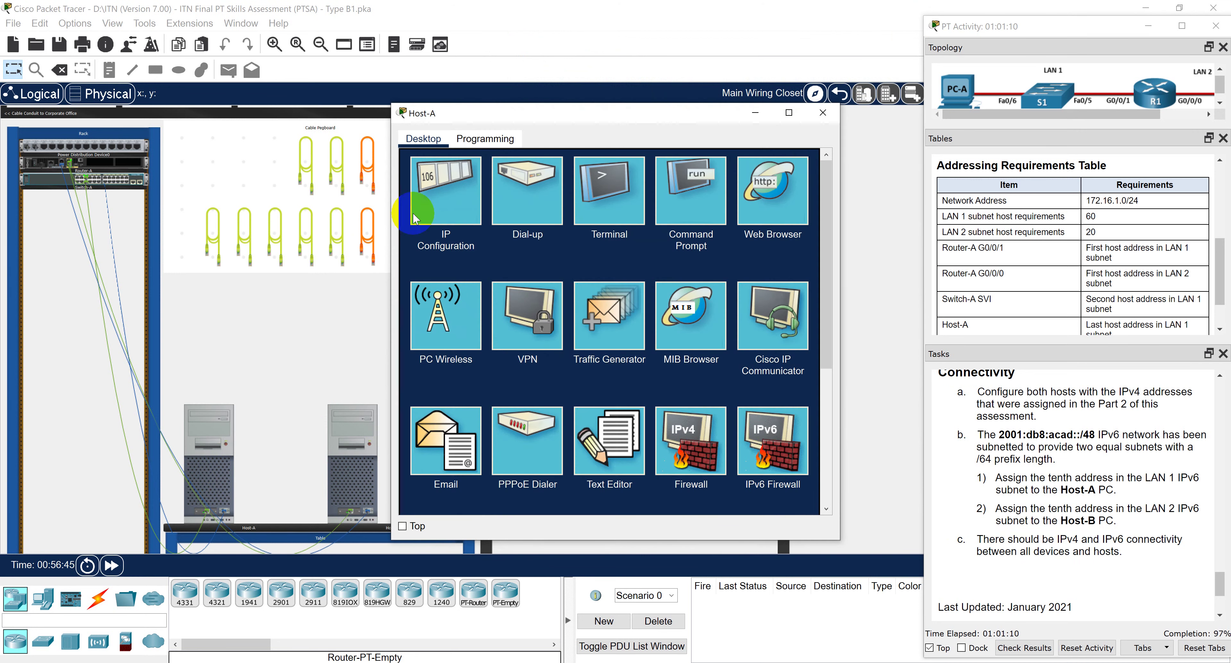
pyautogui.click(688, 193)
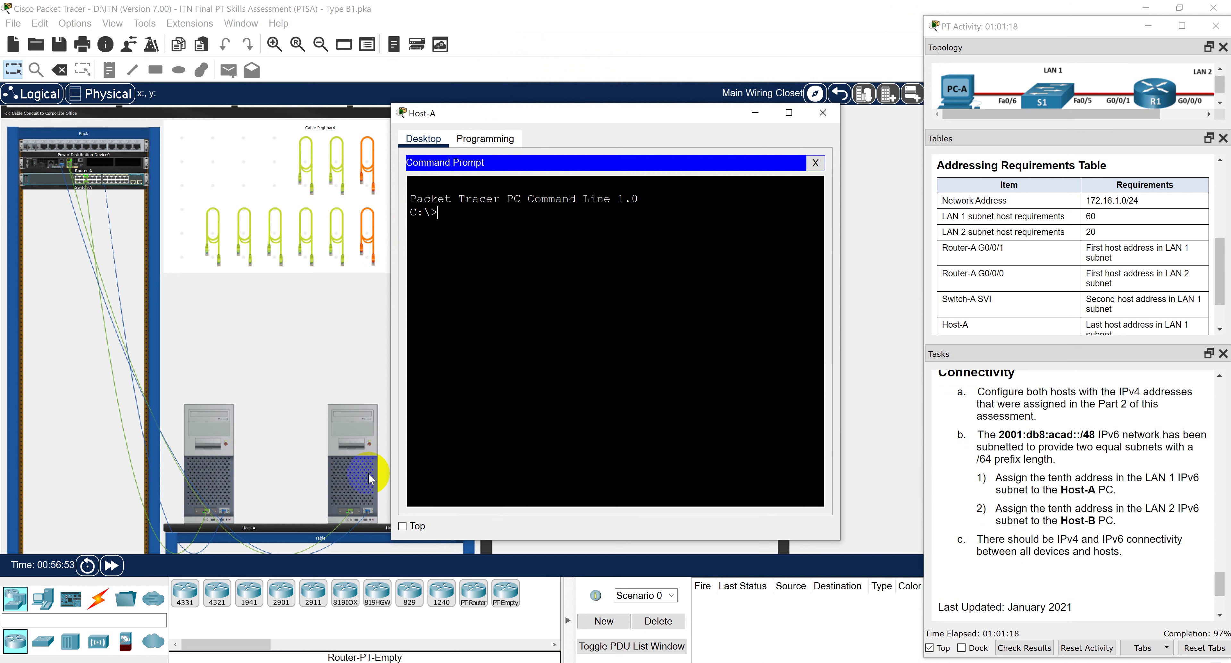
# Open Host-B's IP Configuration and copy its IPv4 address, 172.16.1.94.
pyautogui.click(359, 492)
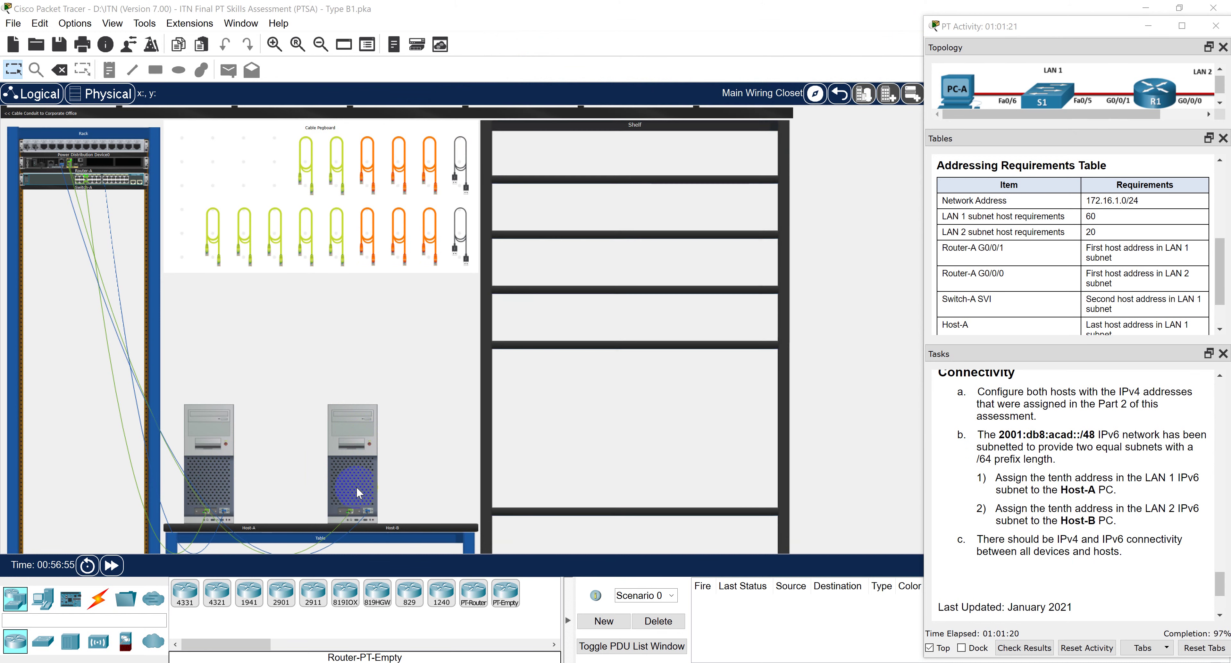
pyautogui.click(452, 209)
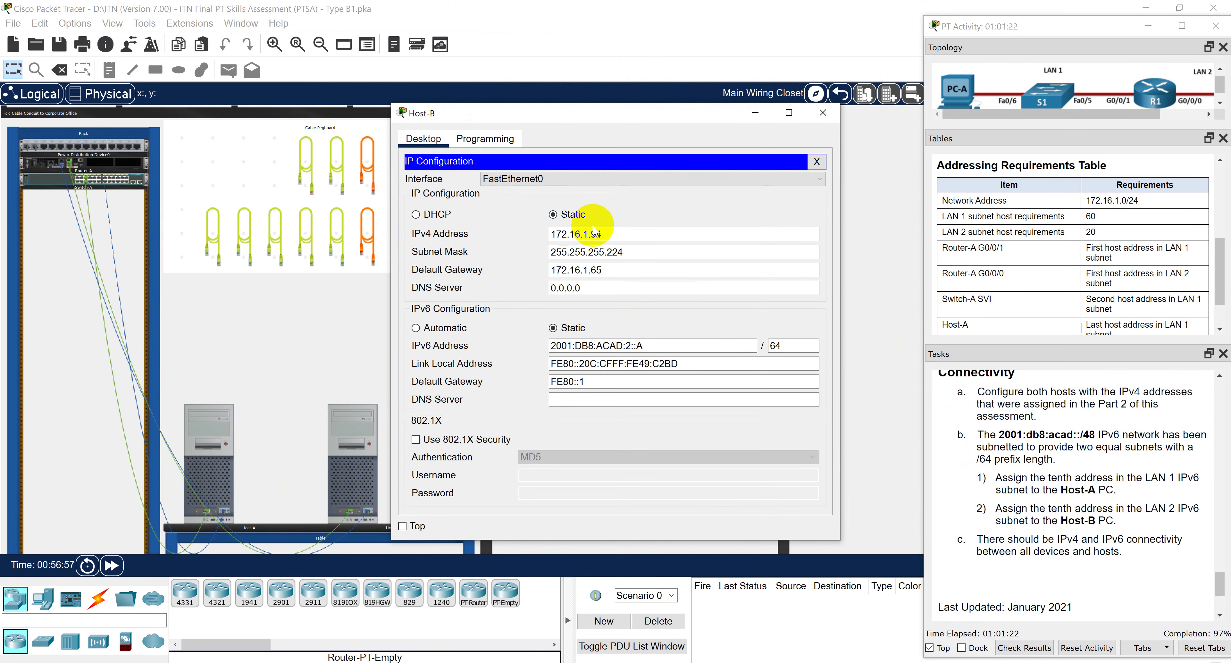
pyautogui.doubleClick(608, 234)
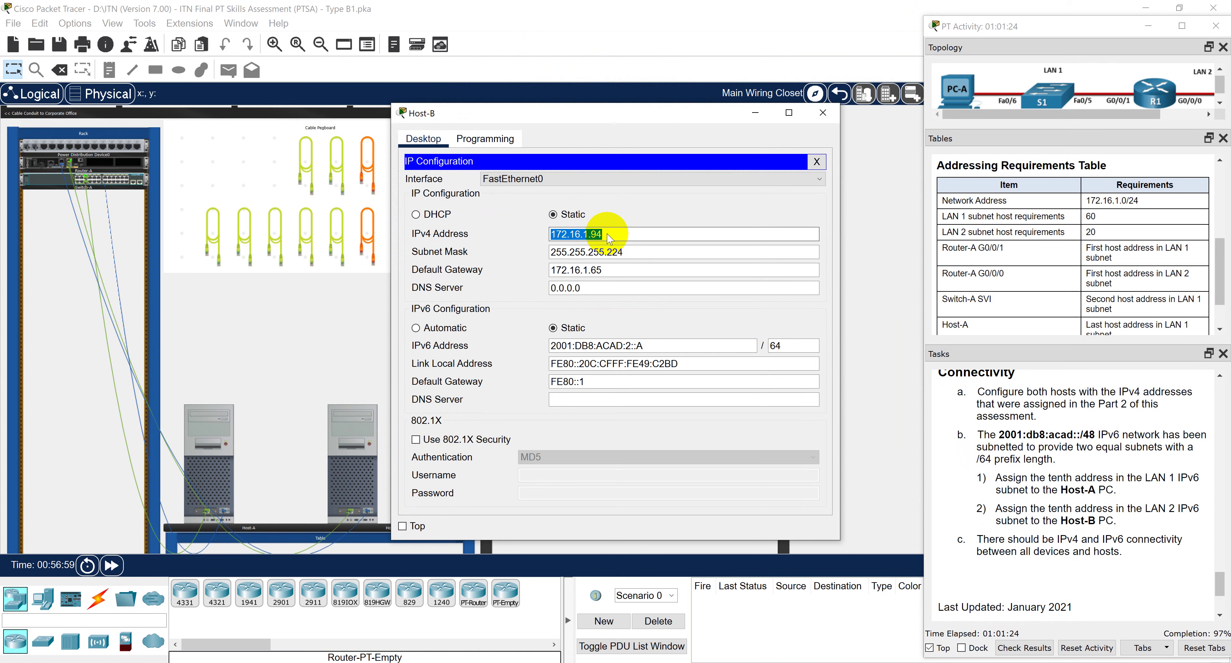
pyautogui.rightClick(608, 237)
pyautogui.click(621, 287)
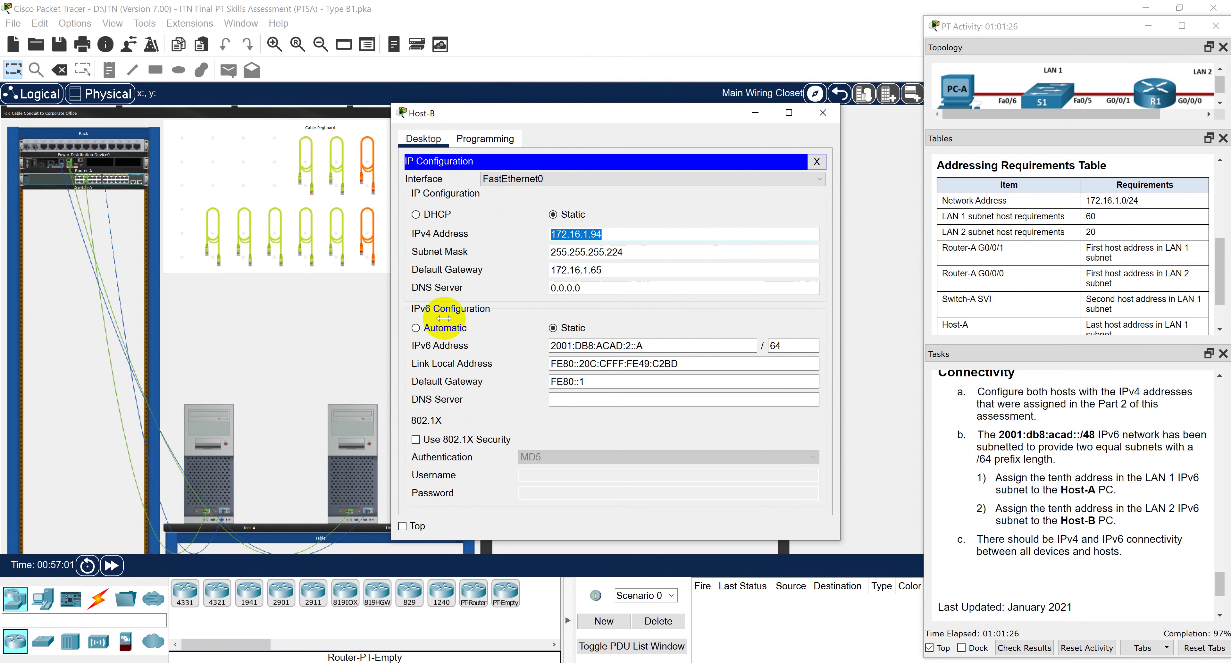
# Return to Host-A's Command Prompt and ping Host-B at 172.16.1.94.
pyautogui.click(350, 344)
pyautogui.click(225, 470)
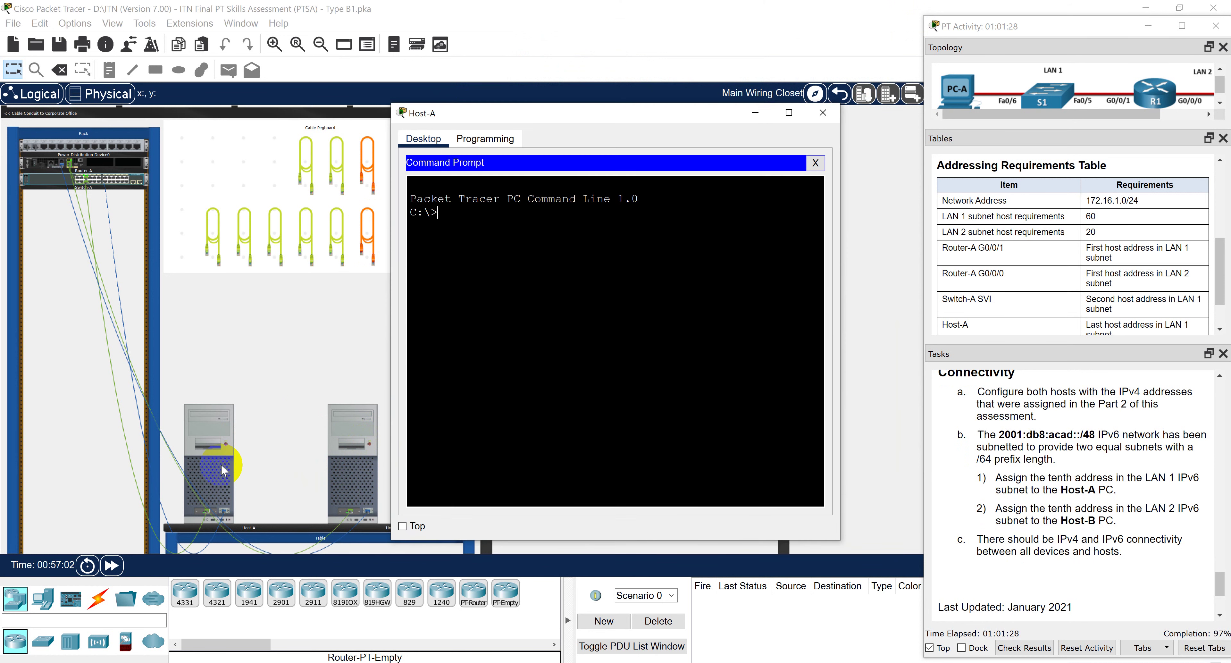
pyautogui.click(624, 229)
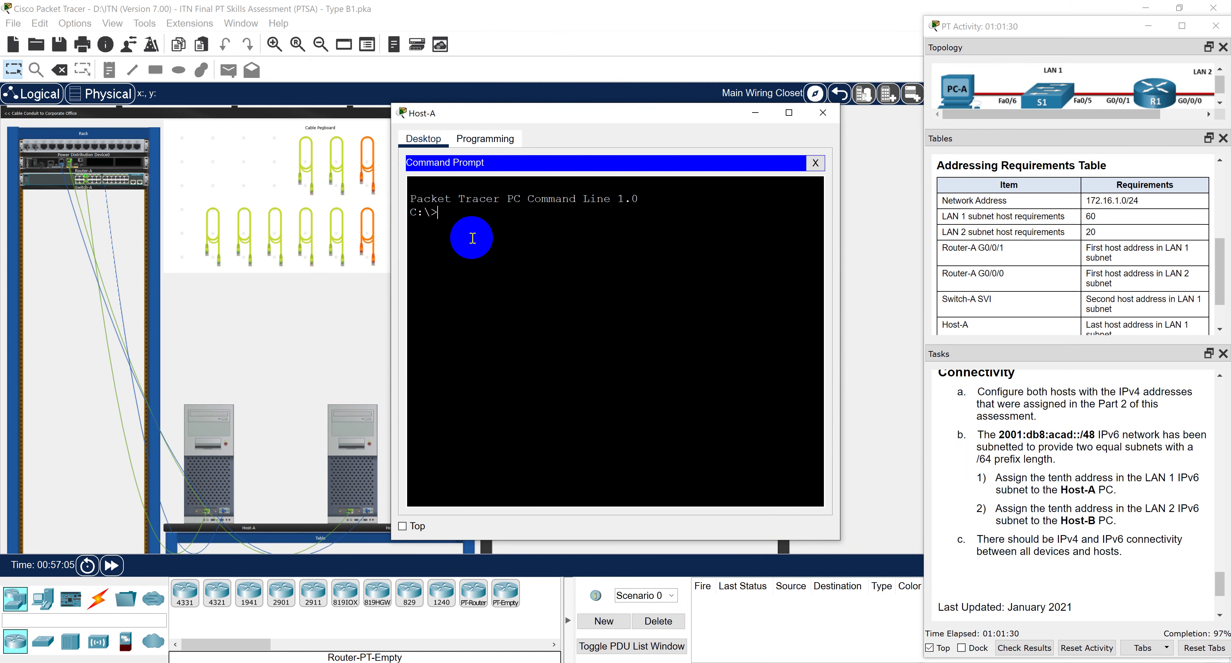
pyautogui.write('ping 172.16.1.94')
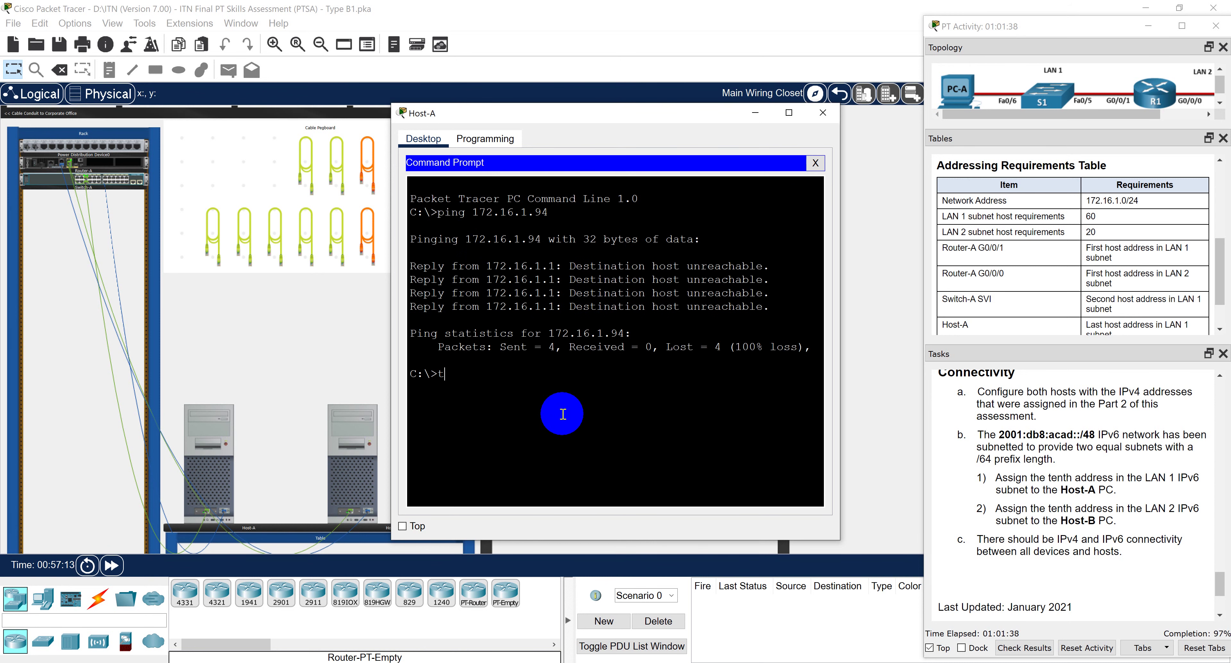
# Trace the route from Host-A to Host-B by running tracert 172.16.1.94.
pyautogui.write('t')
pyautogui.rightClick(568, 424)
pyautogui.click(586, 446)
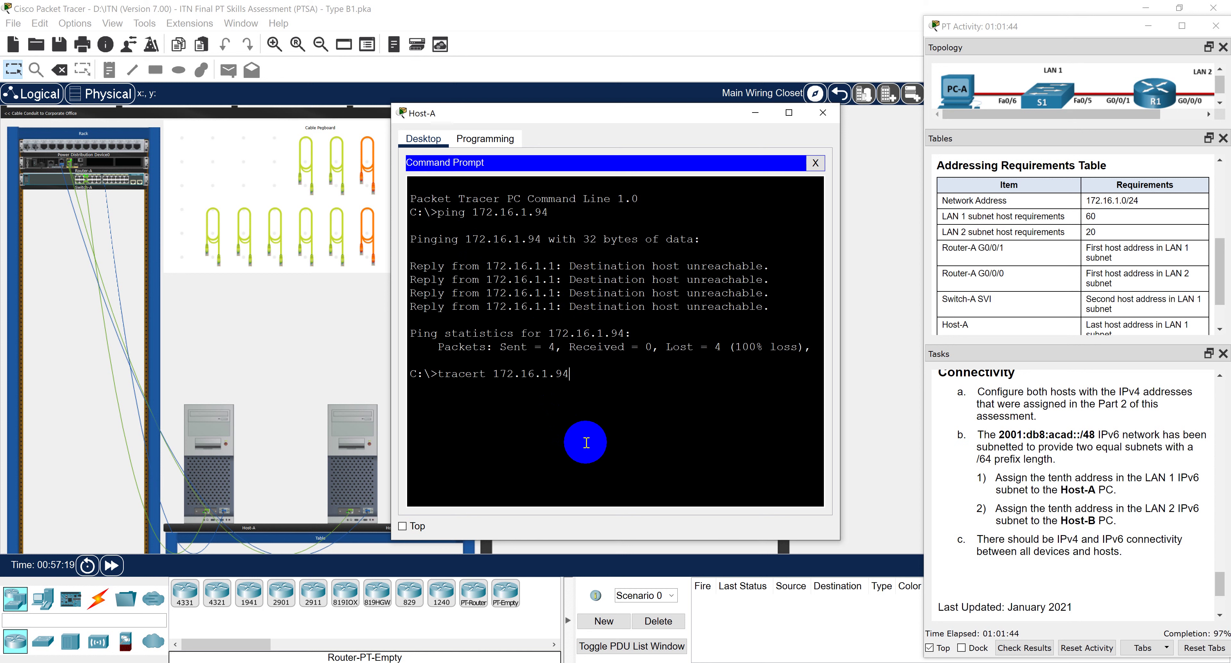
pyautogui.press('Return')
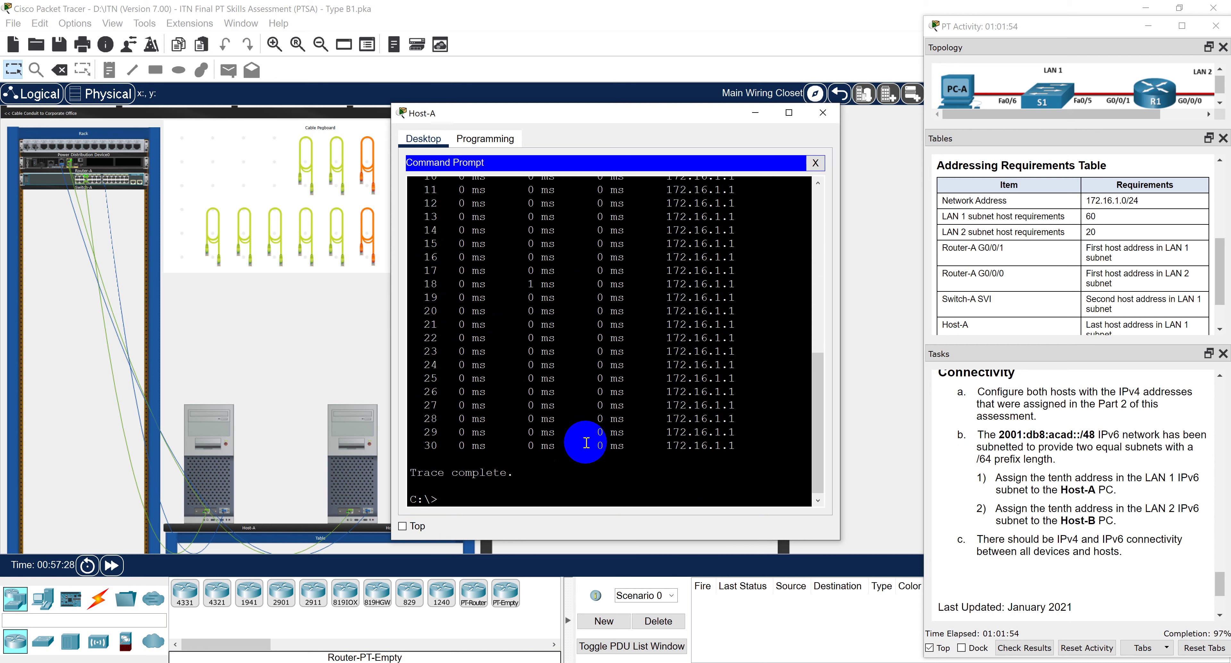
# Open Host-B's Terminal with 9600 bits per second, 8 data bits, no parity and 1 stop bit, and start Router-A's console login.
pyautogui.click(311, 353)
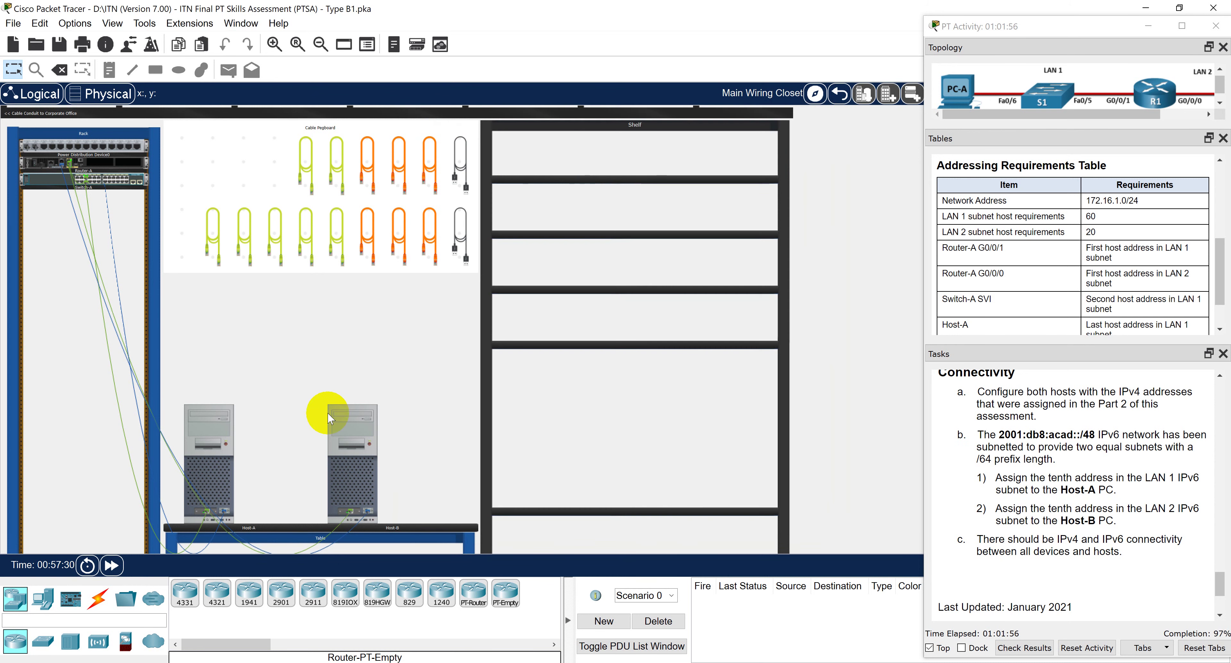
pyautogui.click(358, 469)
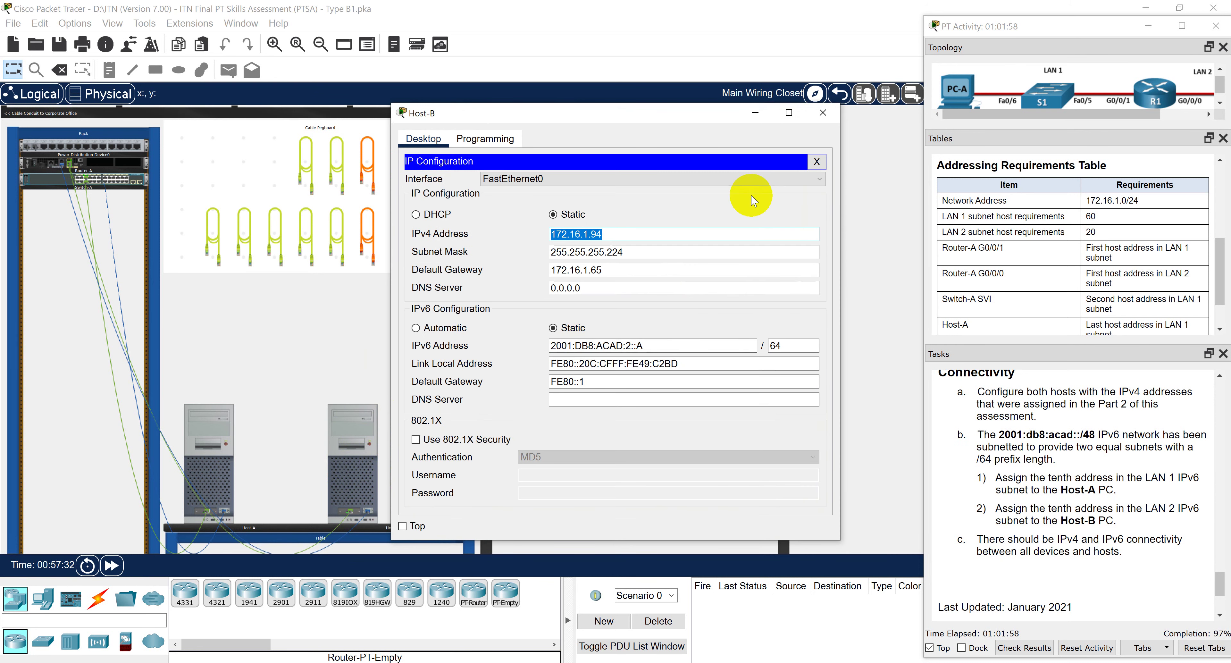
pyautogui.click(815, 161)
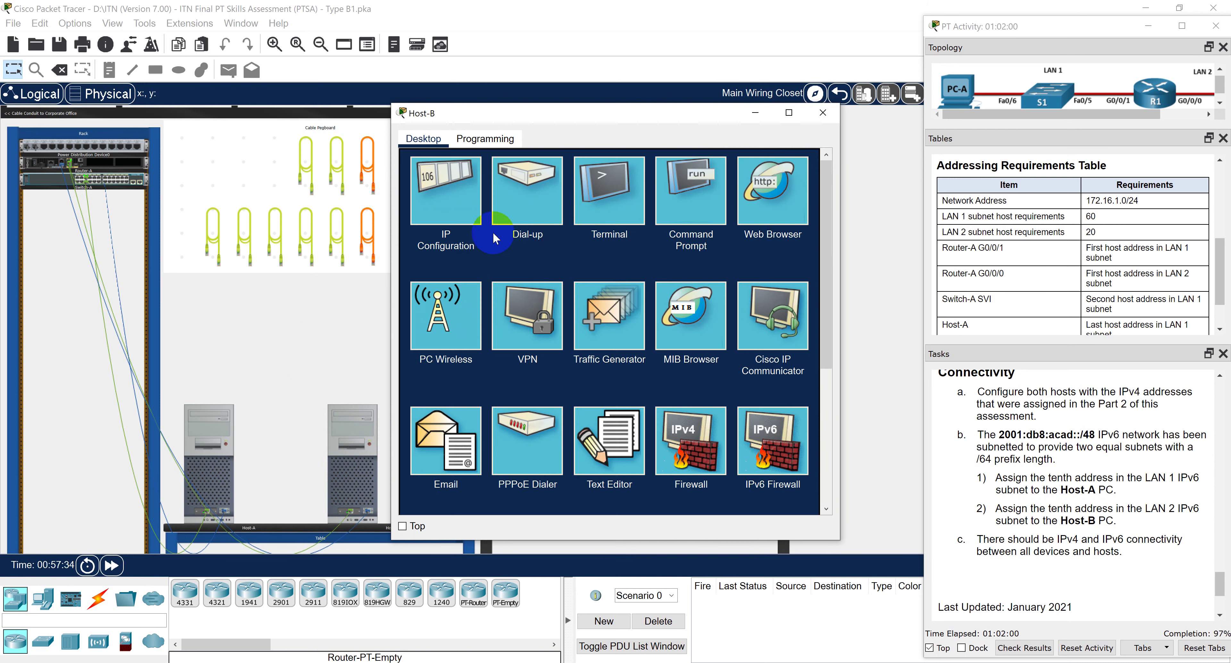
pyautogui.click(703, 208)
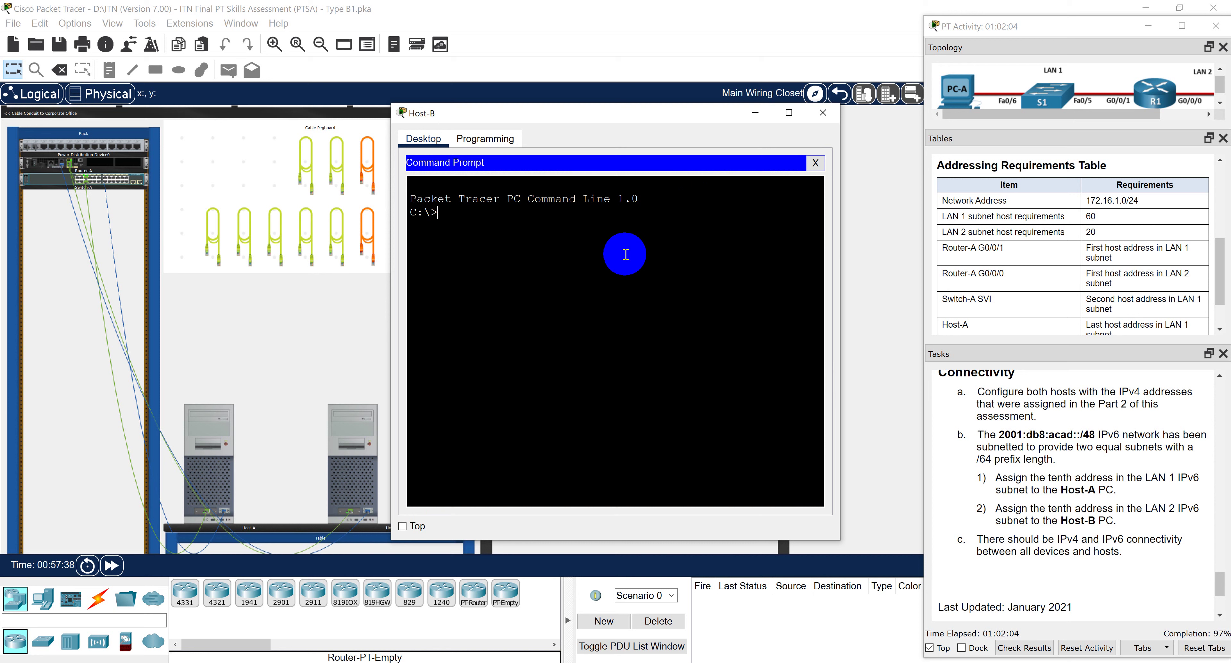
pyautogui.click(815, 163)
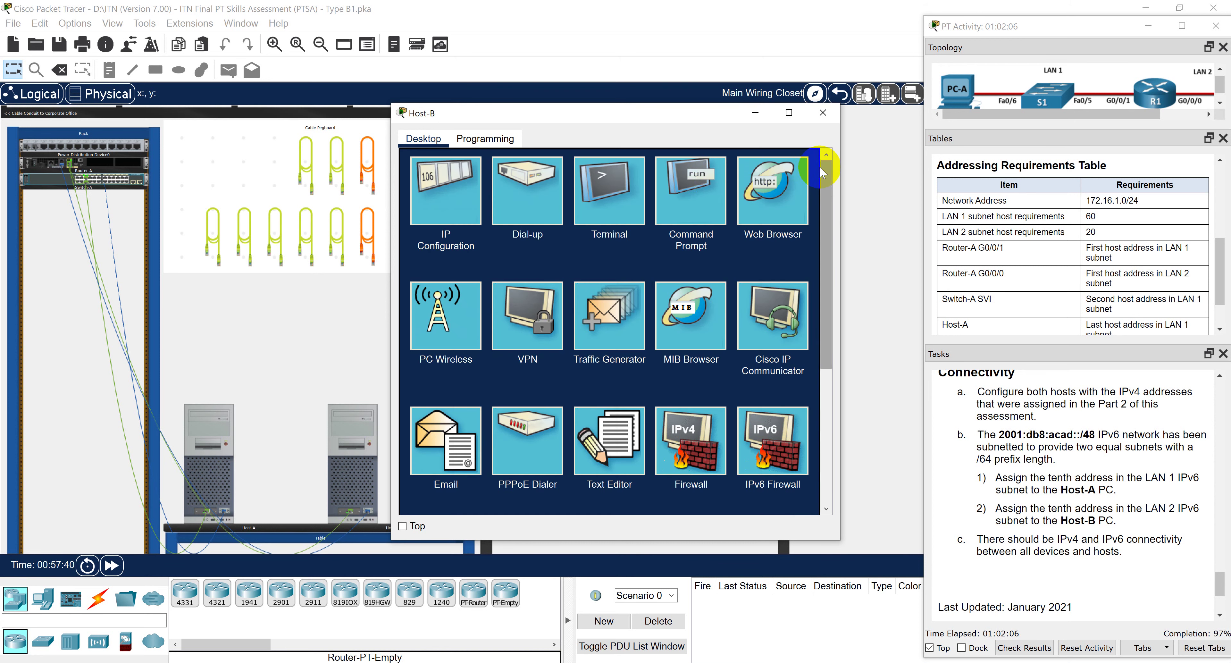
pyautogui.click(611, 213)
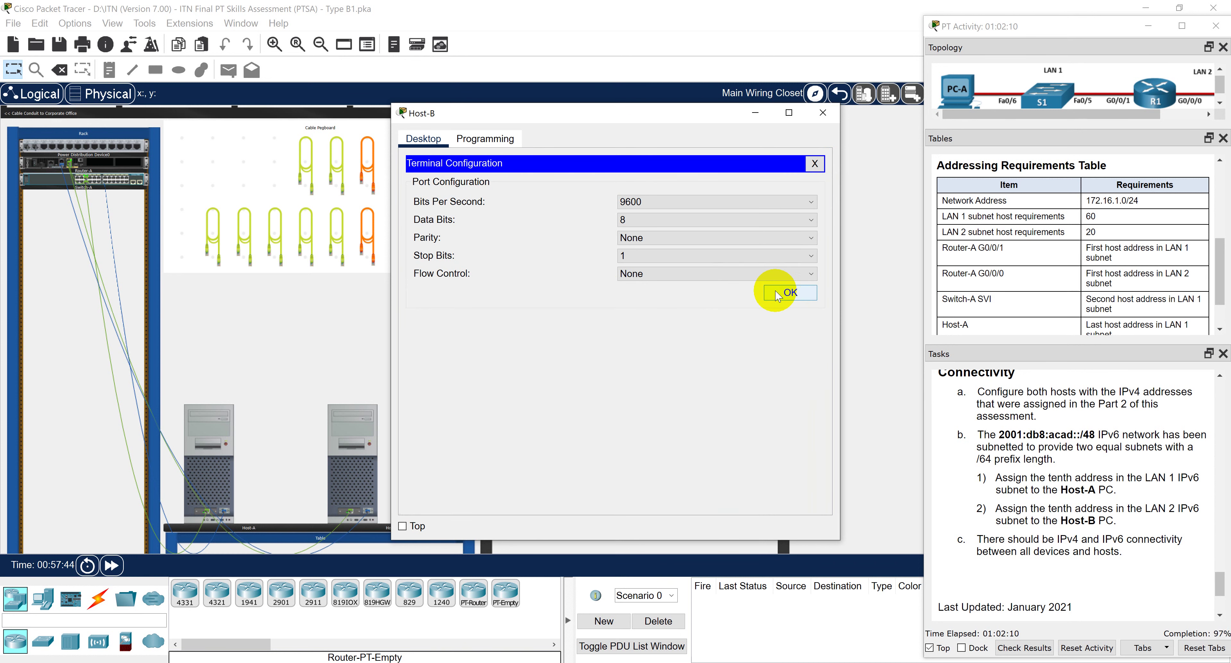
pyautogui.click(788, 292)
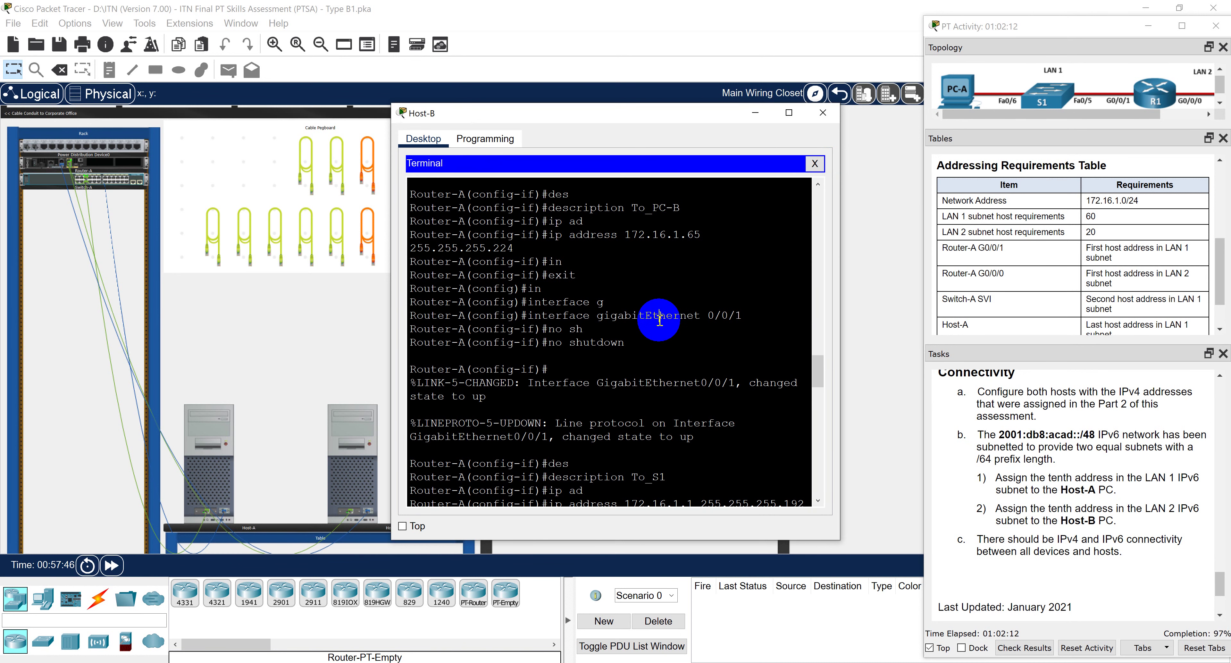
pyautogui.press('Return')
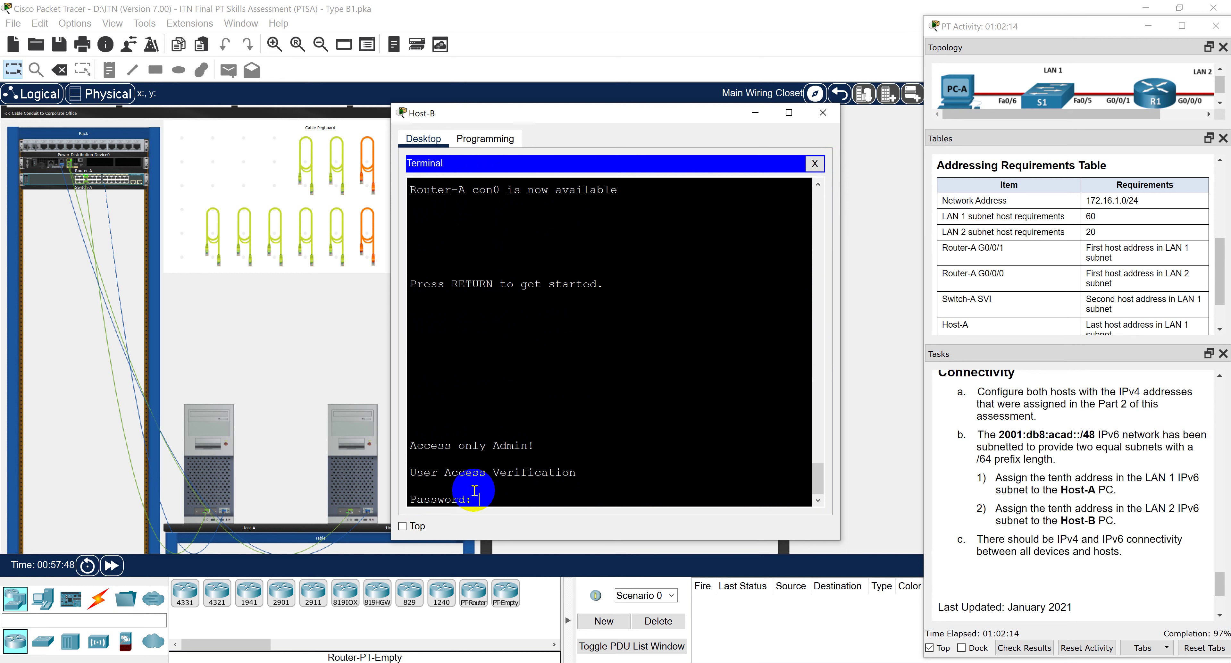
pyautogui.moveTo(476, 503)
pyautogui.mouseDown()
pyautogui.moveTo(440, 503)
pyautogui.moveTo(460, 504)
pyautogui.mouseUp()
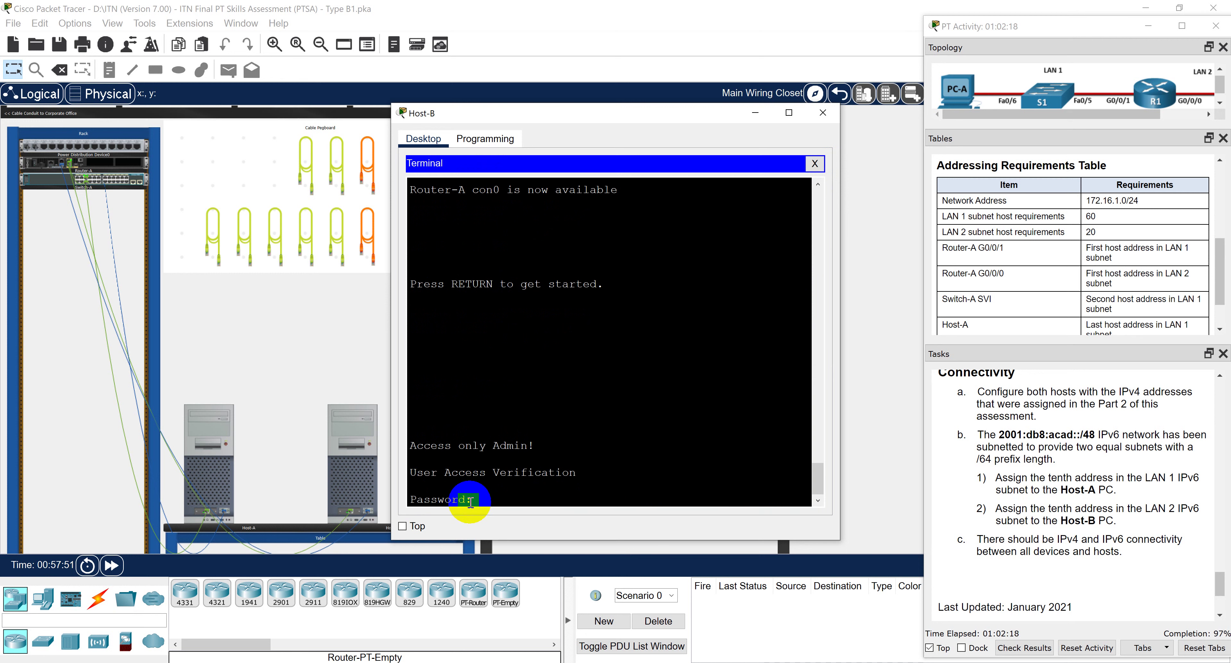
pyautogui.click(499, 499)
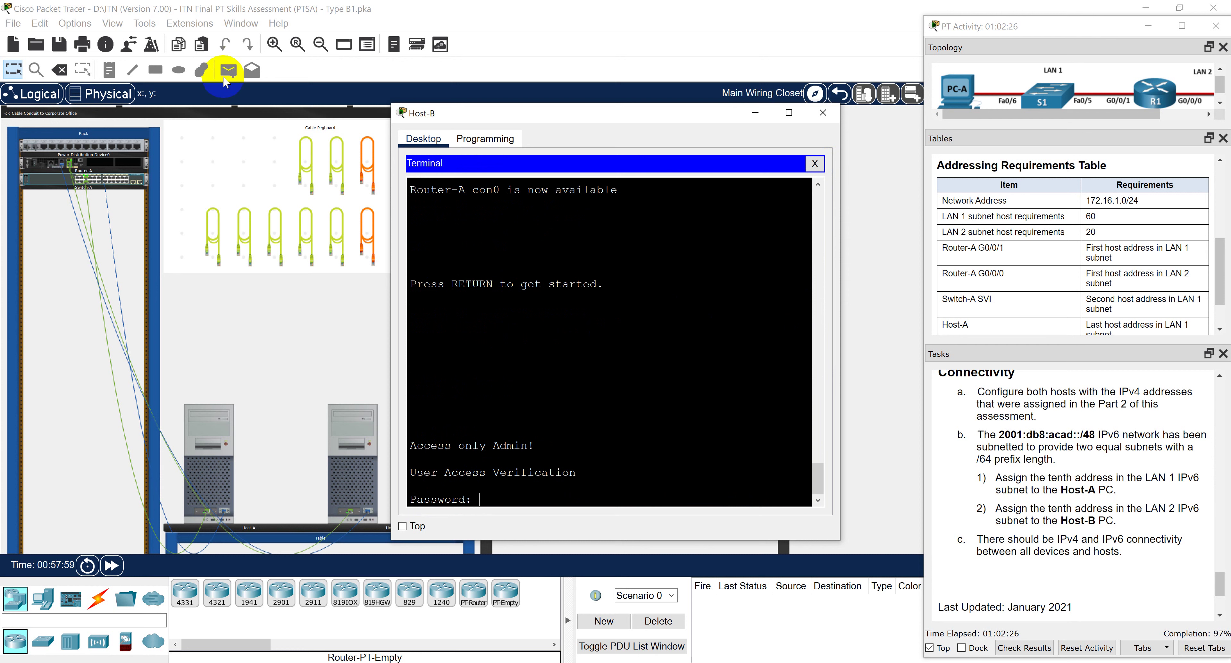
pyautogui.click(184, 50)
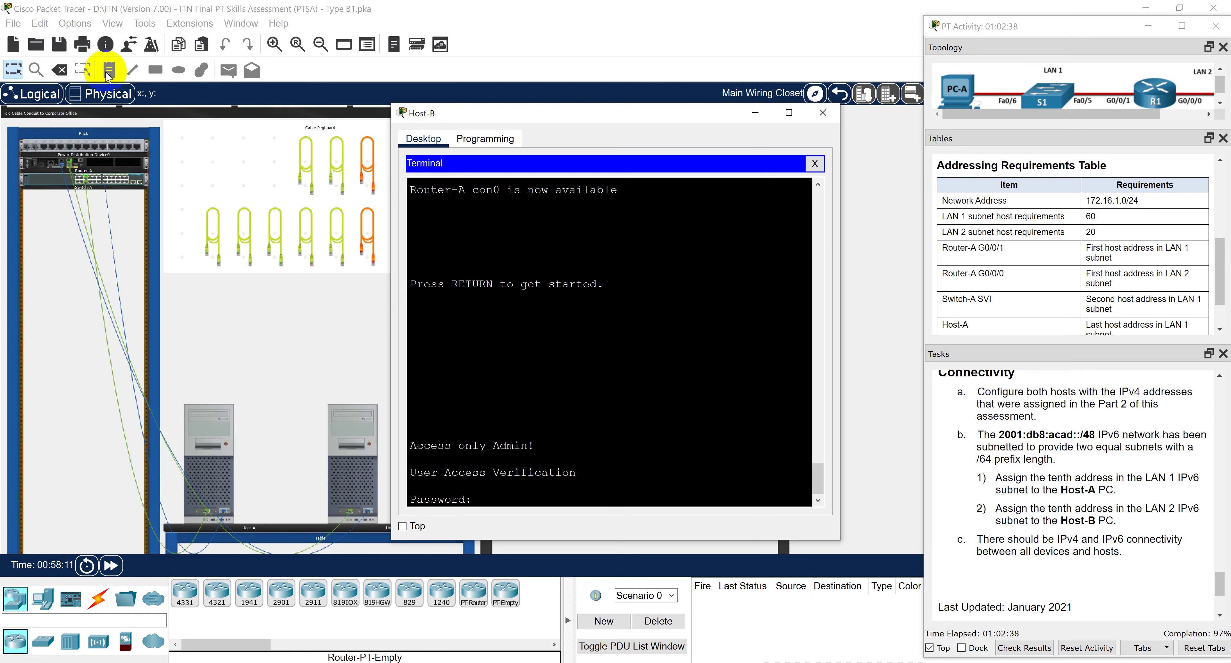
pyautogui.click(178, 44)
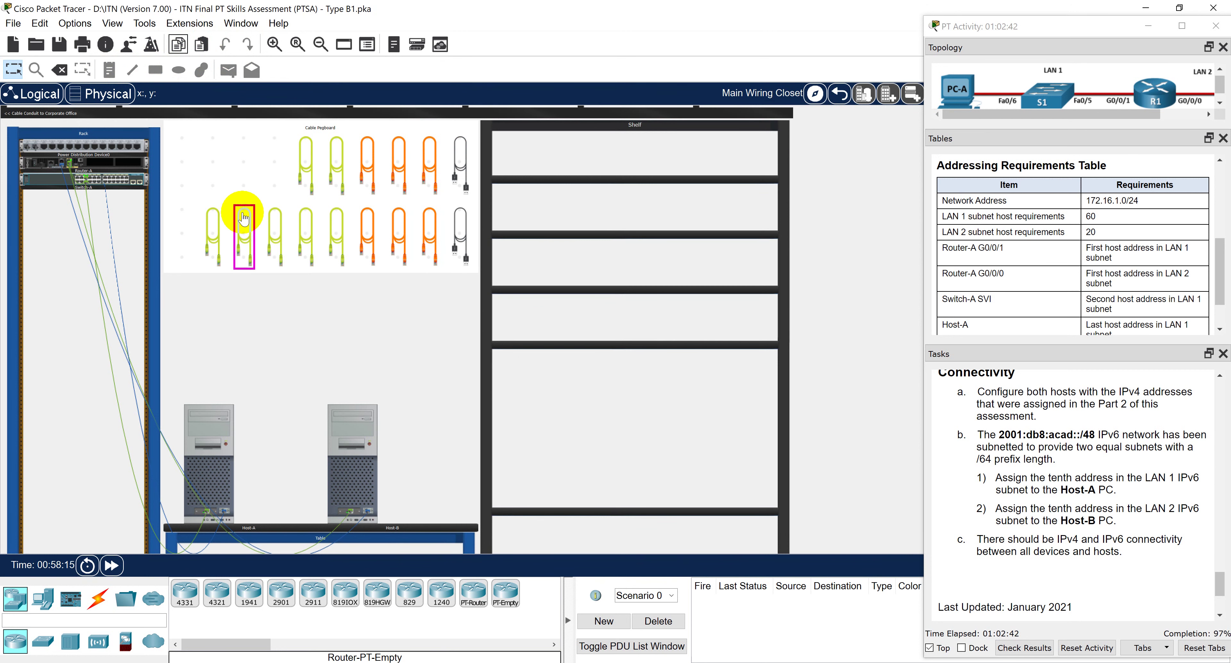
pyautogui.click(200, 47)
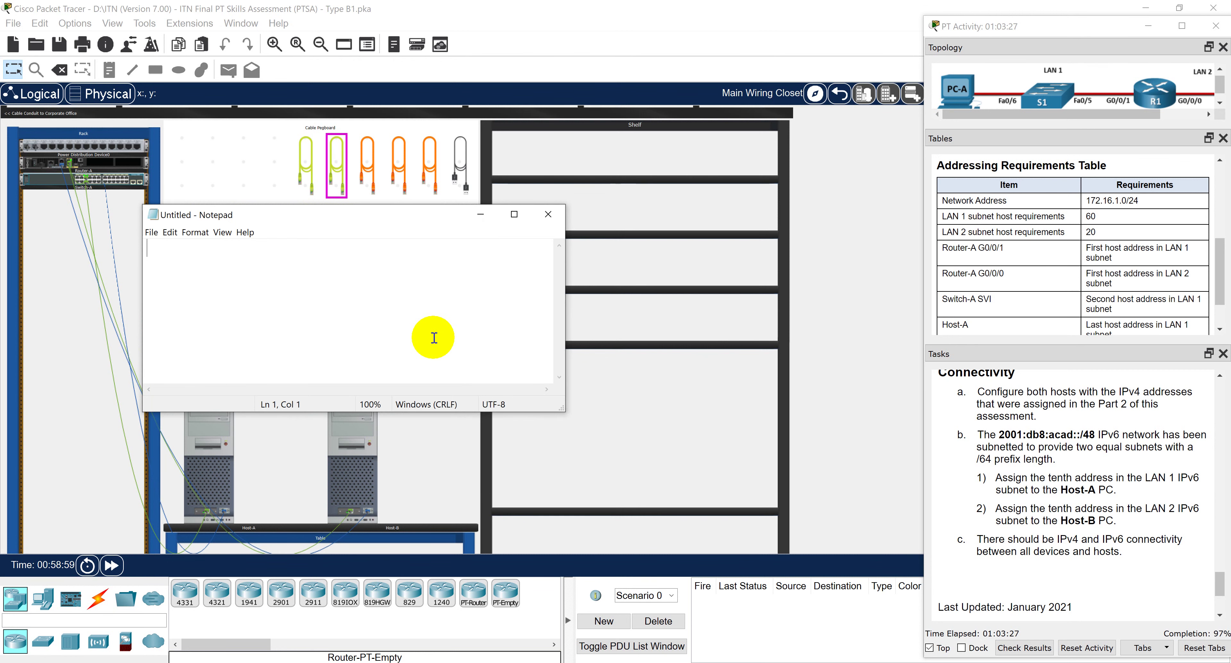
# In a blank Notepad file, write "If get in password like this." and start a second line with "type password:".
pyautogui.click(403, 342)
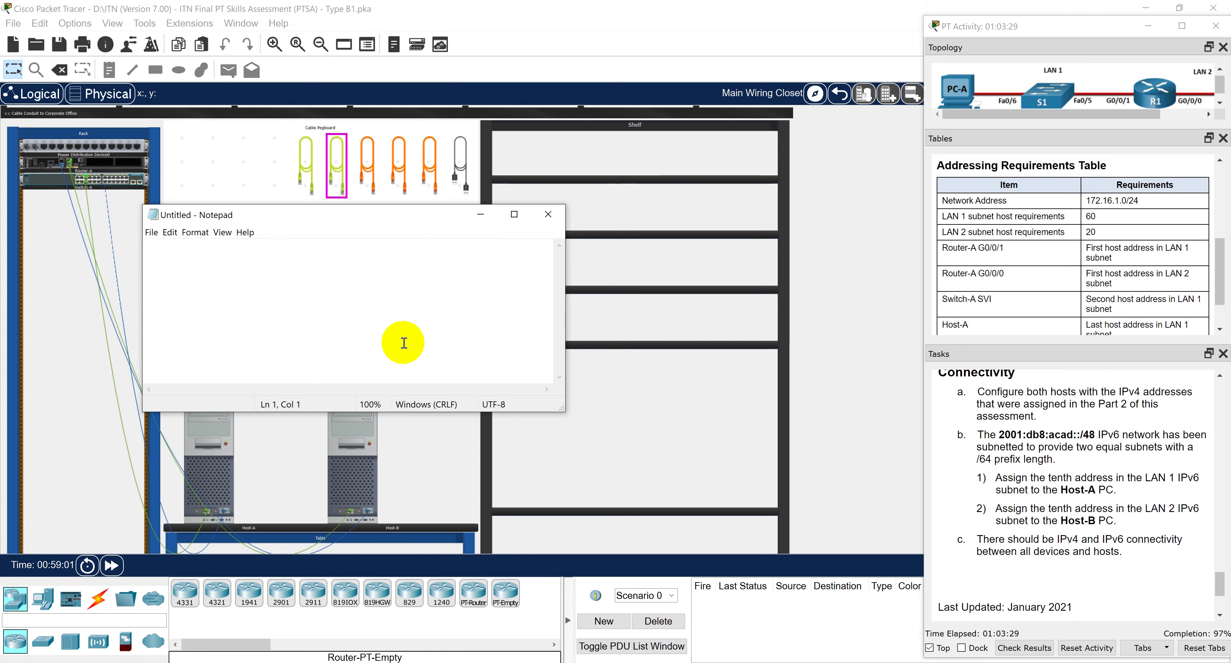
pyautogui.write('If ')
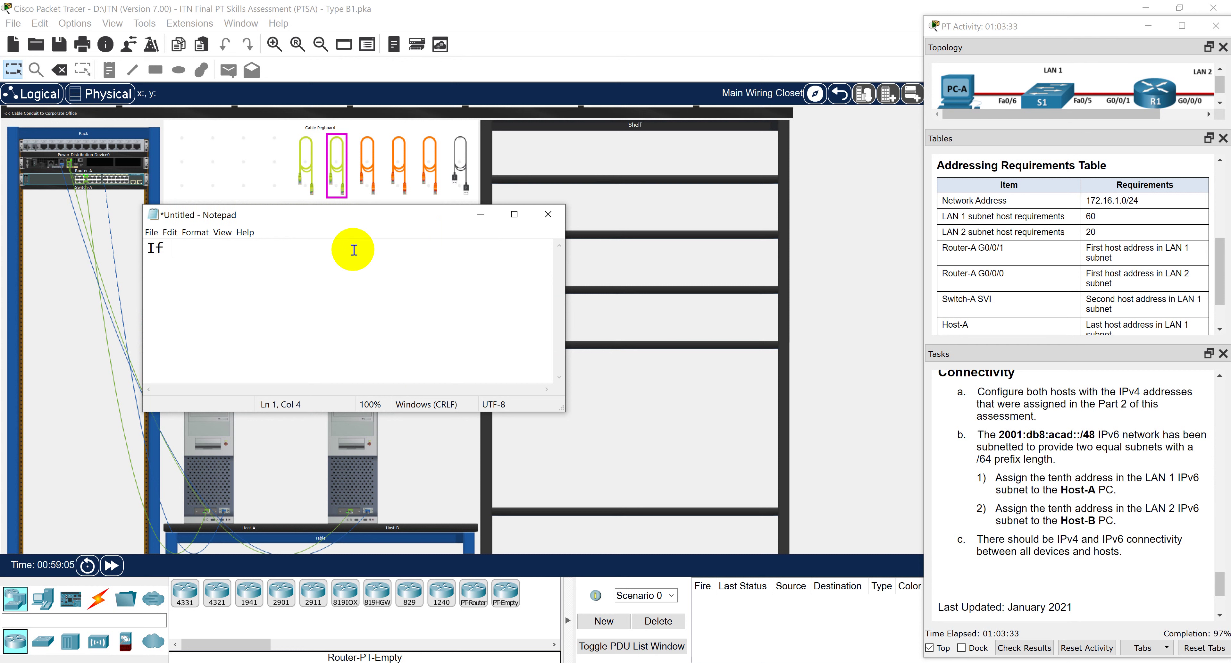
pyautogui.write('get in password l')
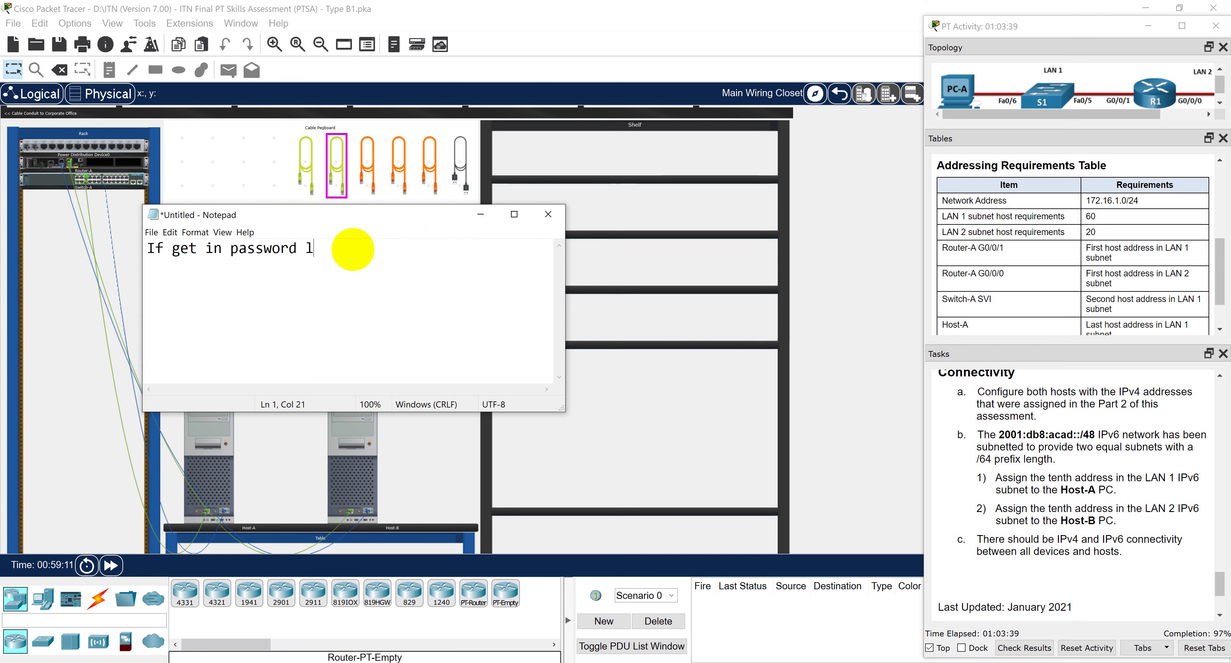
pyautogui.write('ike this')
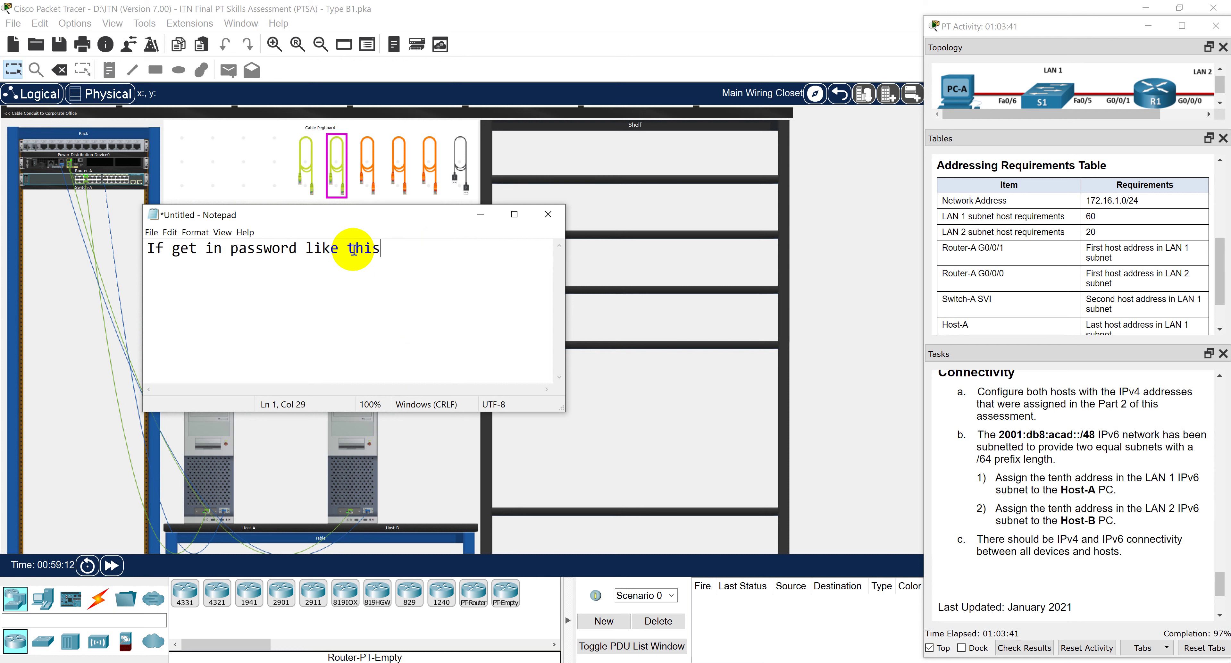
pyautogui.press('BackSpace')
pyautogui.write('.')
pyautogui.press('Return')
pyautogui.write('ig')
pyautogui.press('BackSpace')
pyautogui.press('BackSpace')
pyautogui.write('type passw')
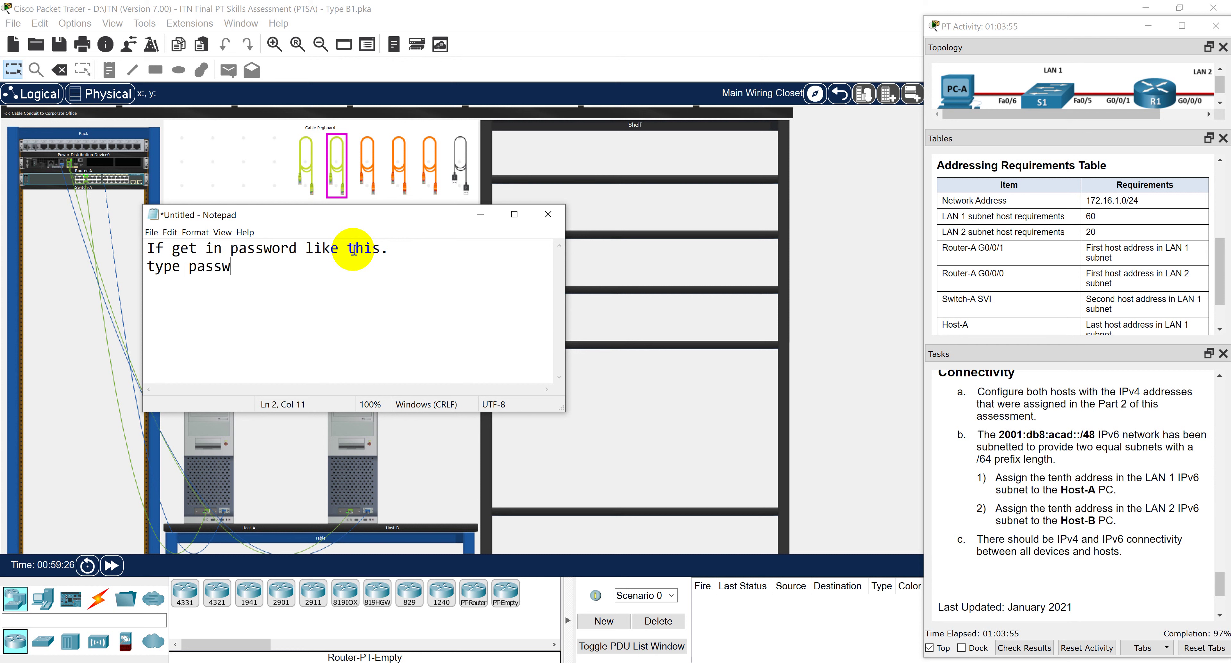
pyautogui.write('rord:')
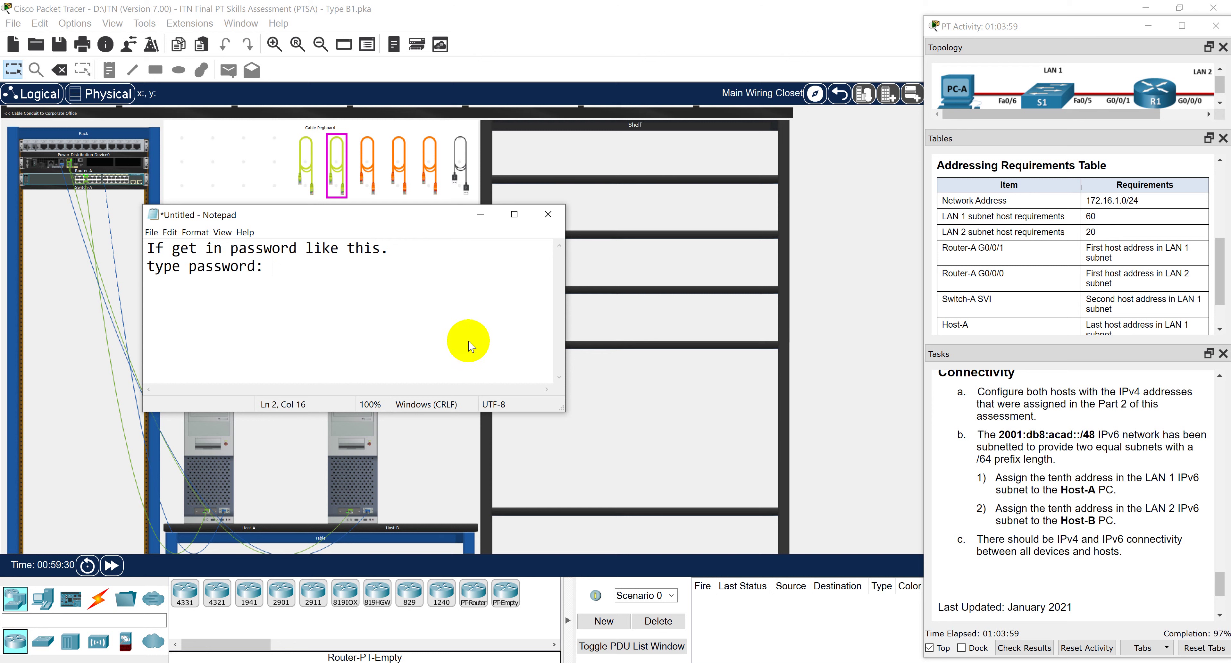
# Widen the PT Activity window and copy the privileged EXEC password from Part 4, Step 1 of the tasks.
pyautogui.scroll(5, 1079, 436)
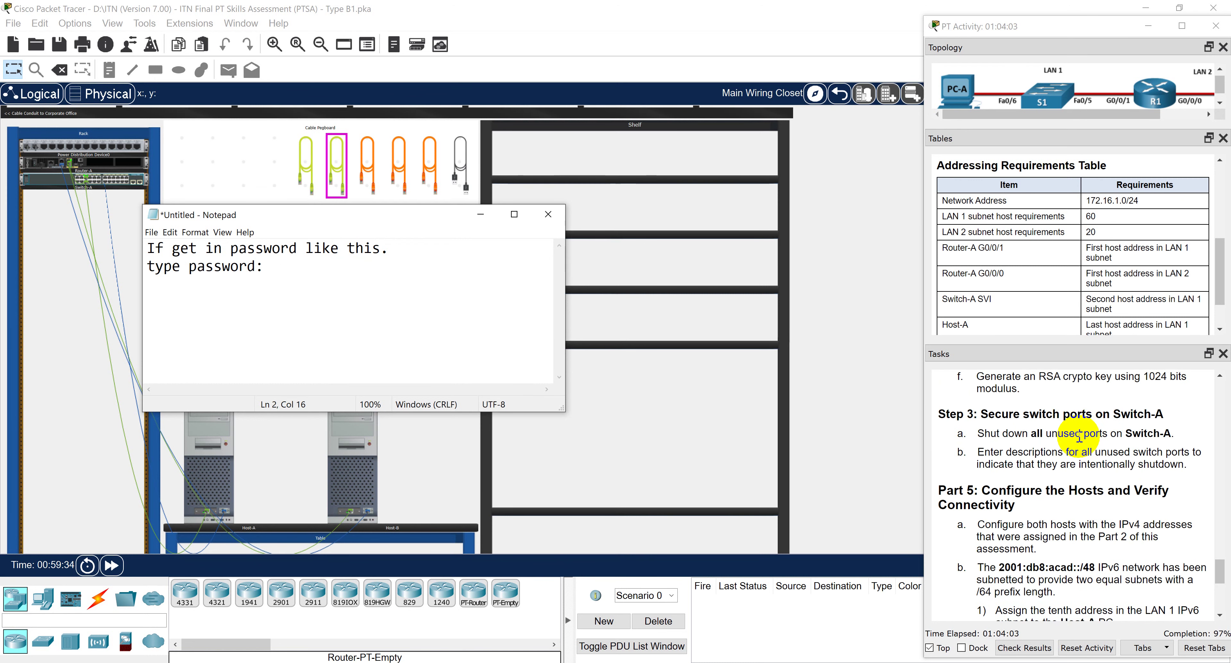
pyautogui.scroll(-5, 1080, 436)
pyautogui.scroll(8, 1079, 436)
pyautogui.scroll(4, 1079, 436)
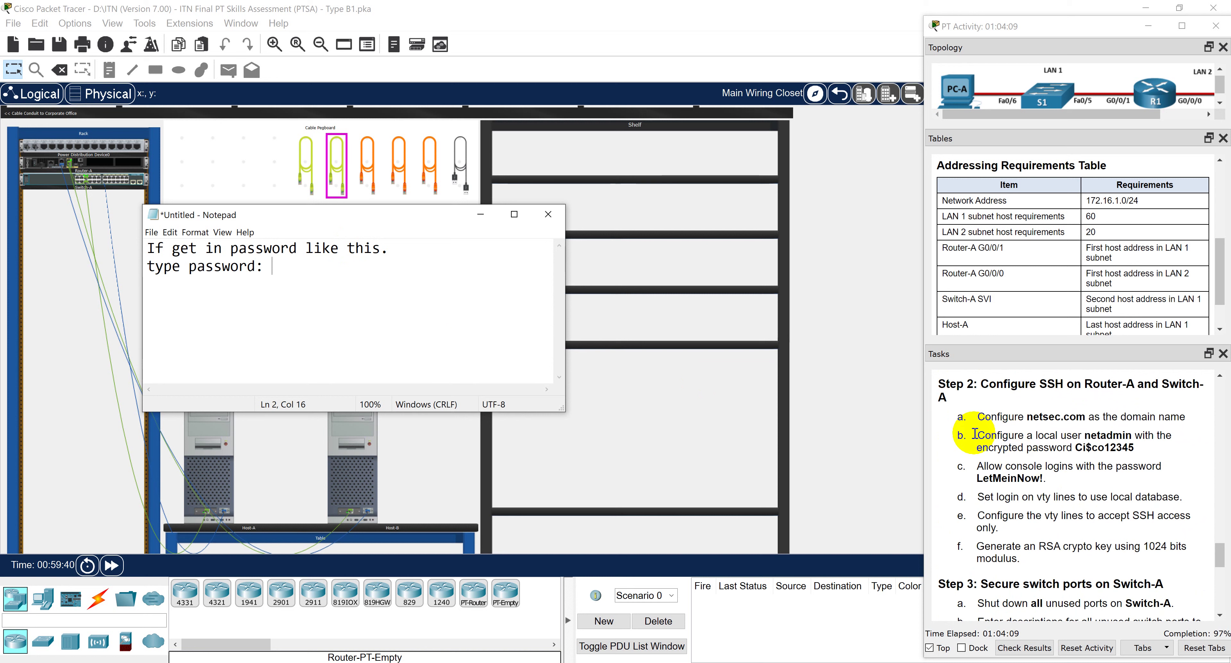
pyautogui.moveTo(921, 409); pyautogui.dragTo(787, 407)
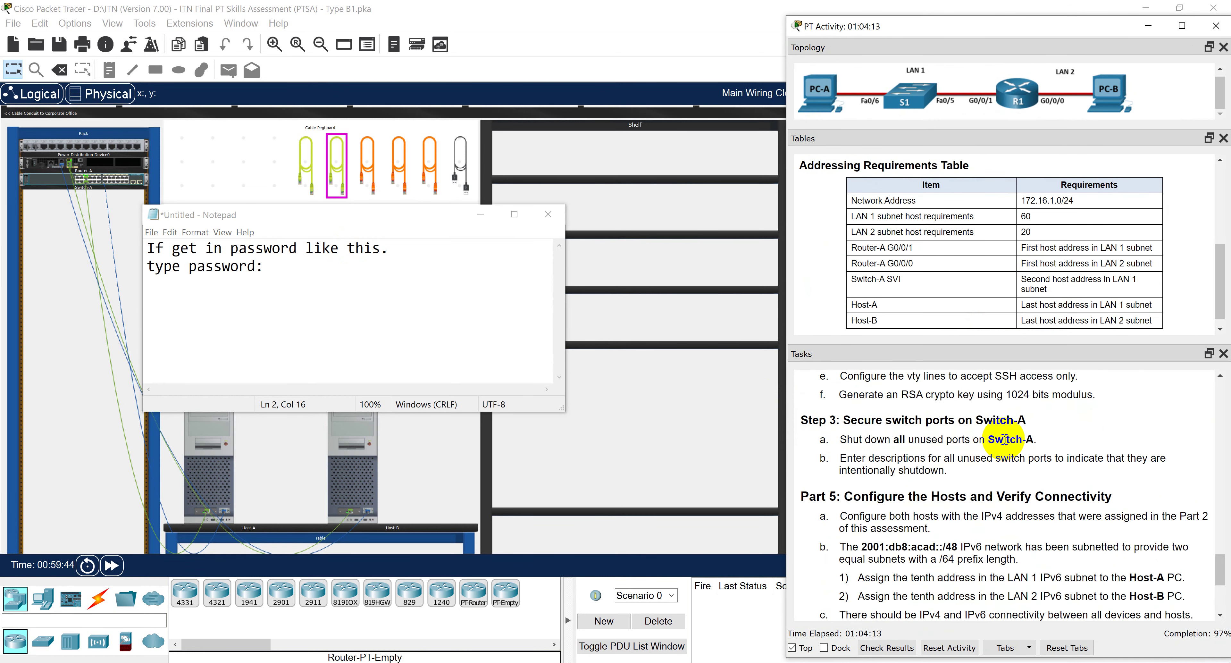
pyautogui.scroll(4, 1007, 478)
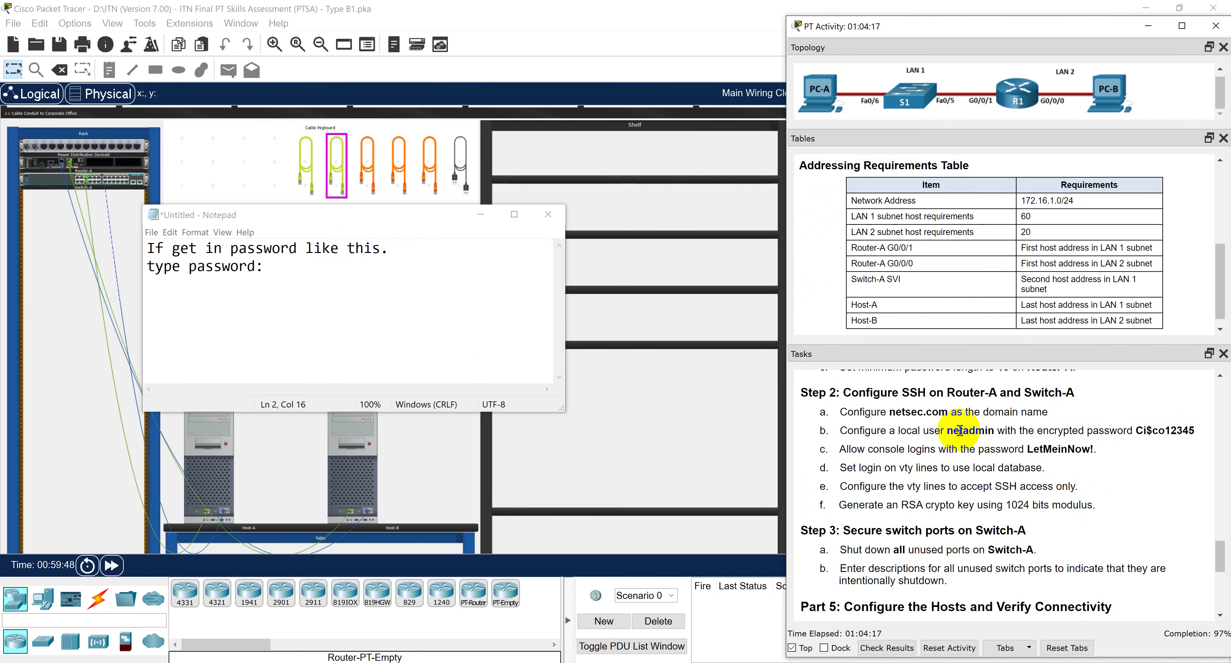
pyautogui.scroll(4, 958, 436)
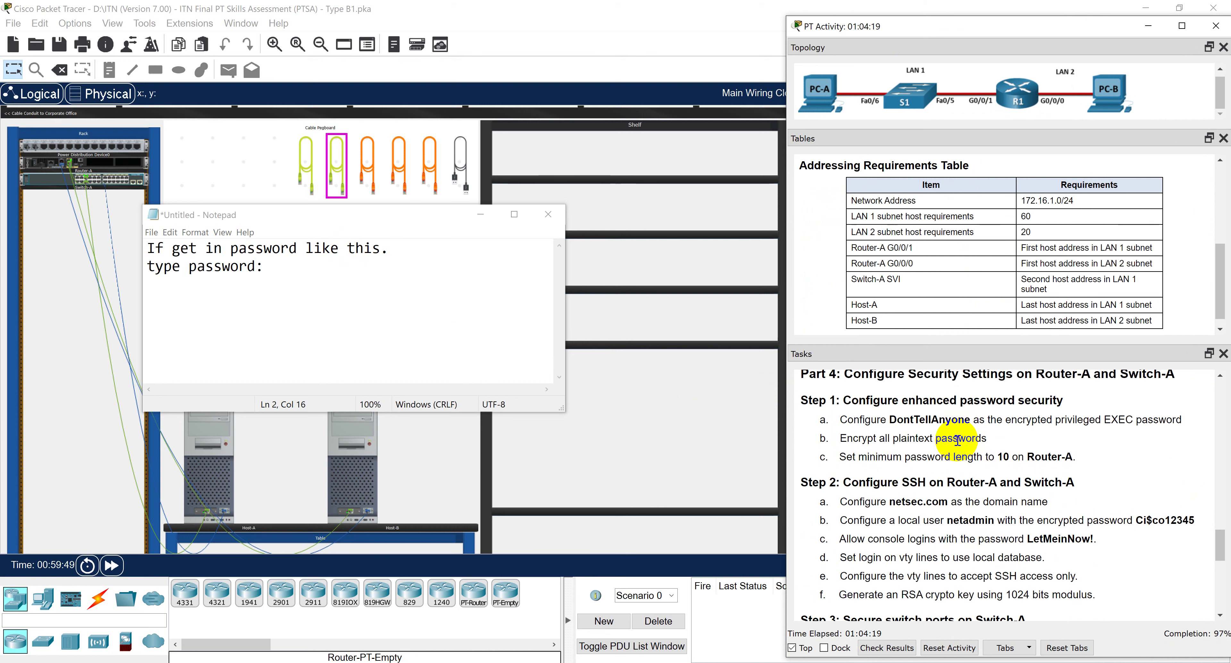
pyautogui.moveTo(970, 421); pyautogui.dragTo(892, 421)
pyautogui.rightClick(893, 421)
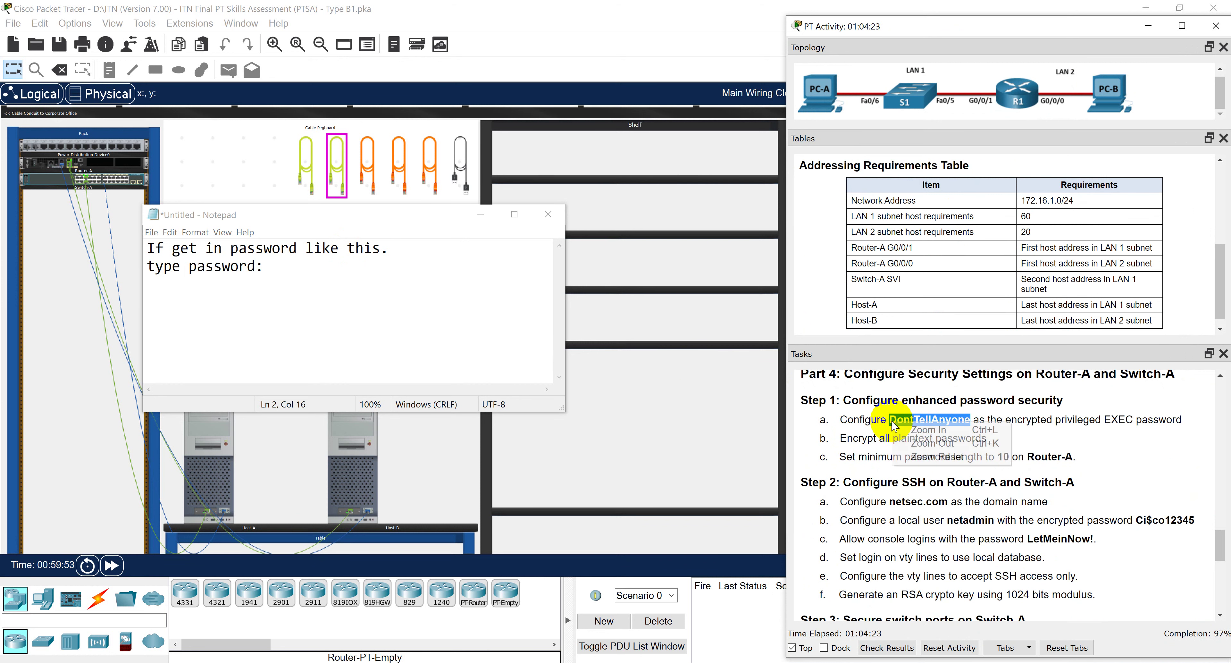
pyautogui.click(893, 420)
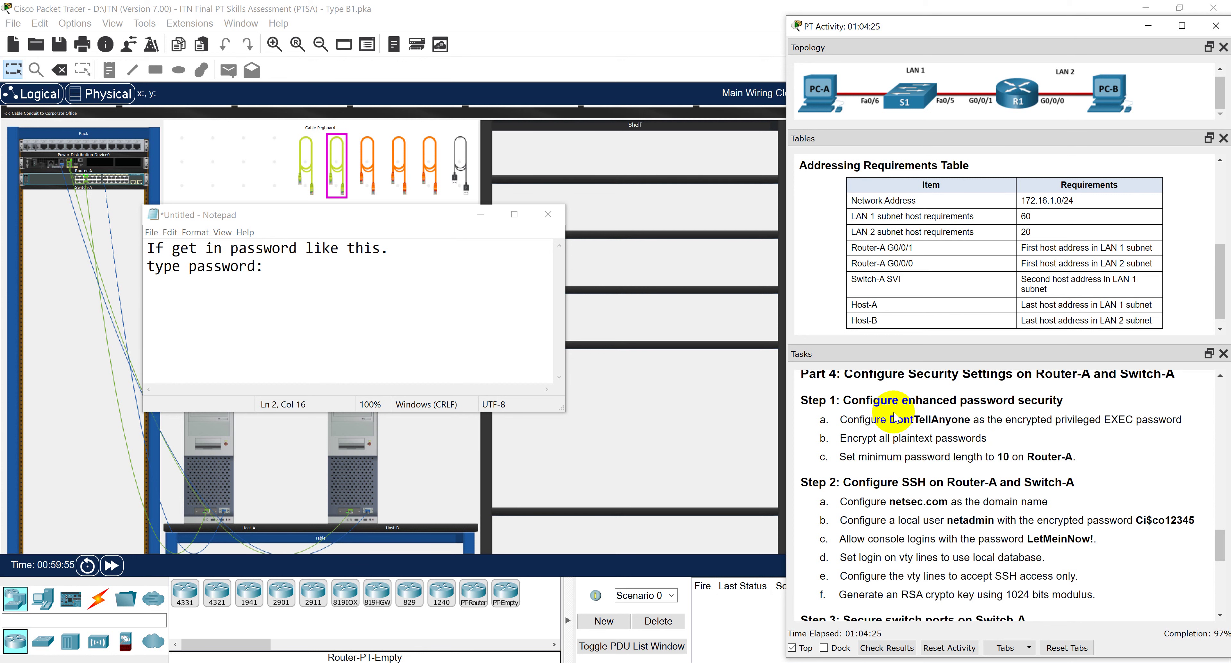
pyautogui.moveTo(892, 421)
pyautogui.mouseDown()
pyautogui.moveTo(971, 421)
pyautogui.moveTo(892, 420)
pyautogui.mouseUp()
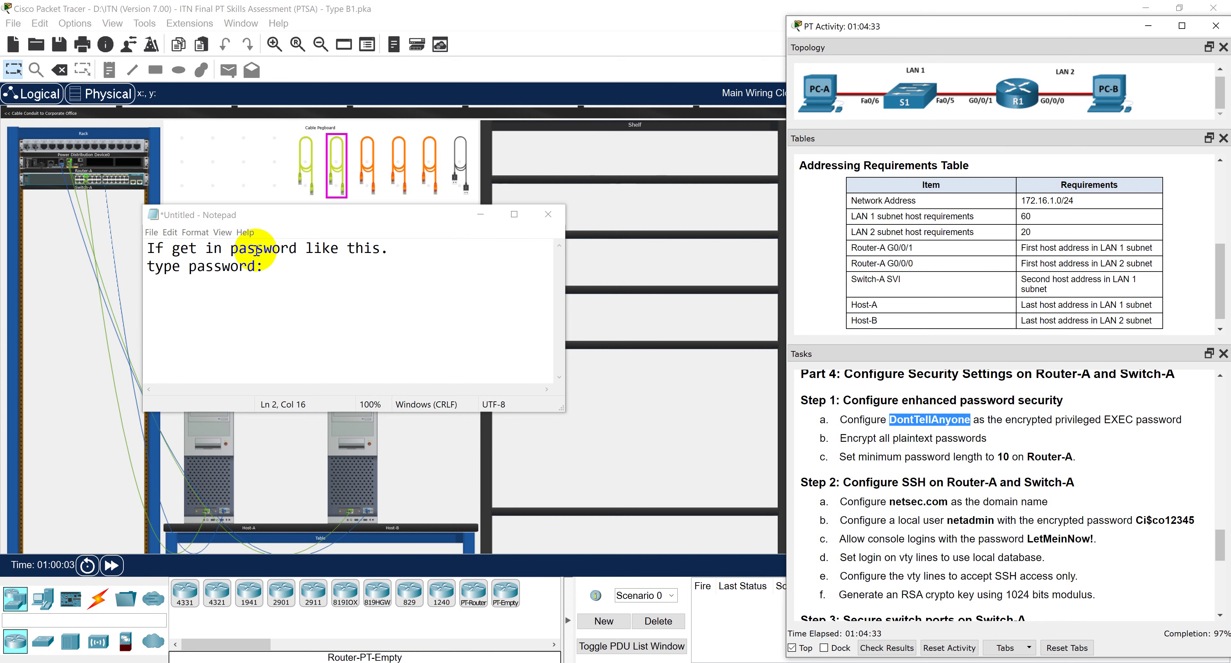
# Paste the copied privileged EXEC password after "type password:" in the Notepad note.
pyautogui.click(269, 266)
pyautogui.rightClick(269, 266)
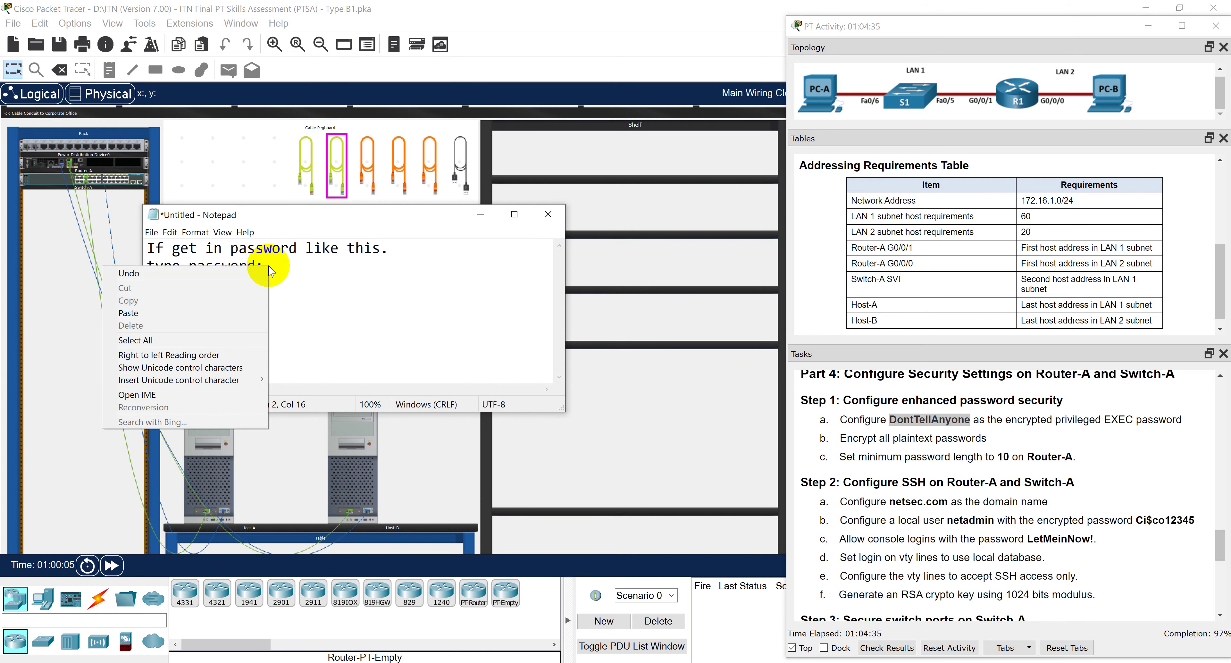
pyautogui.click(228, 311)
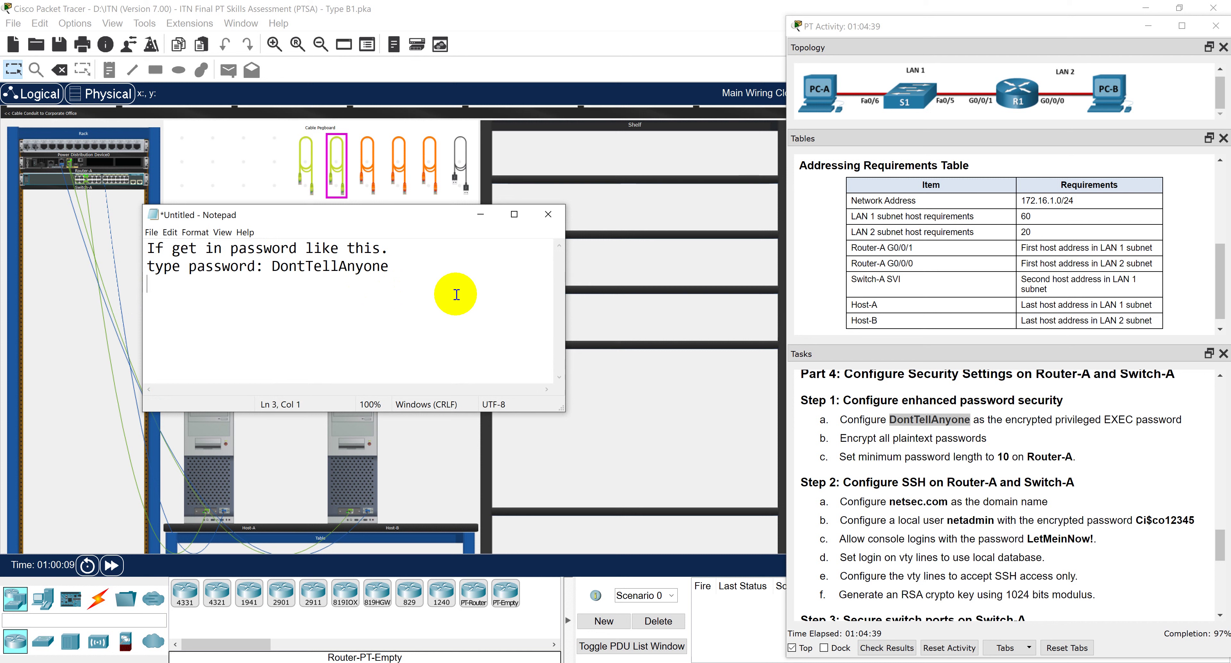
pyautogui.press('BackSpace')
pyautogui.click(362, 483)
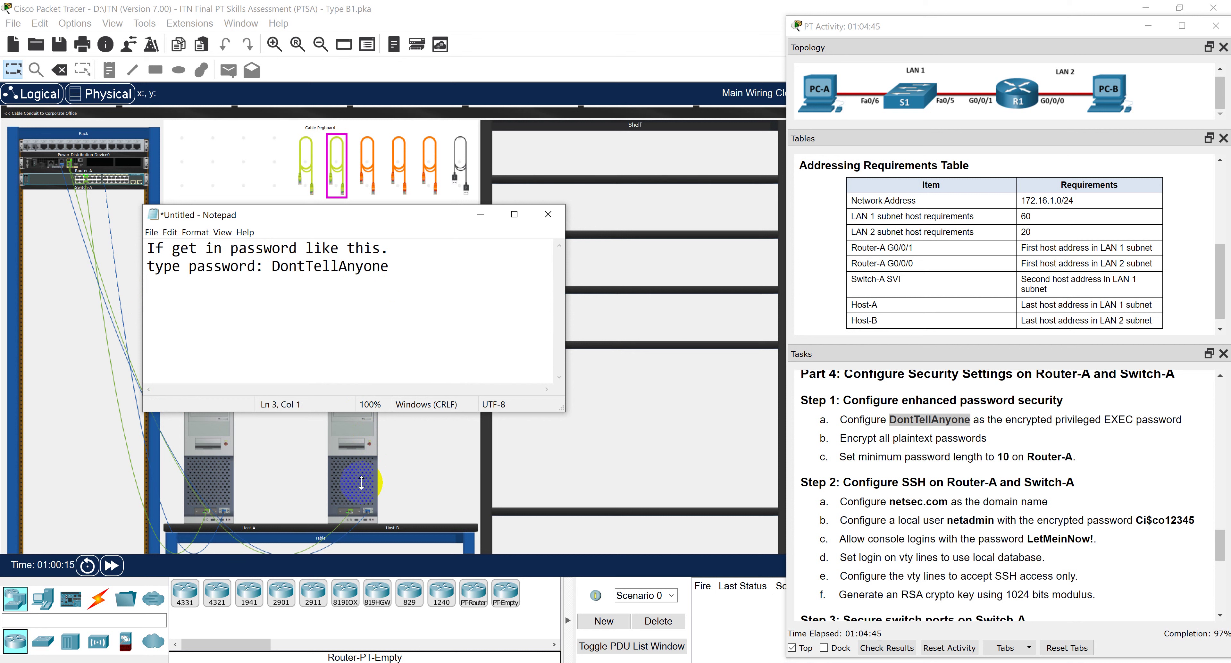
pyautogui.moveTo(390, 266); pyautogui.dragTo(272, 267)
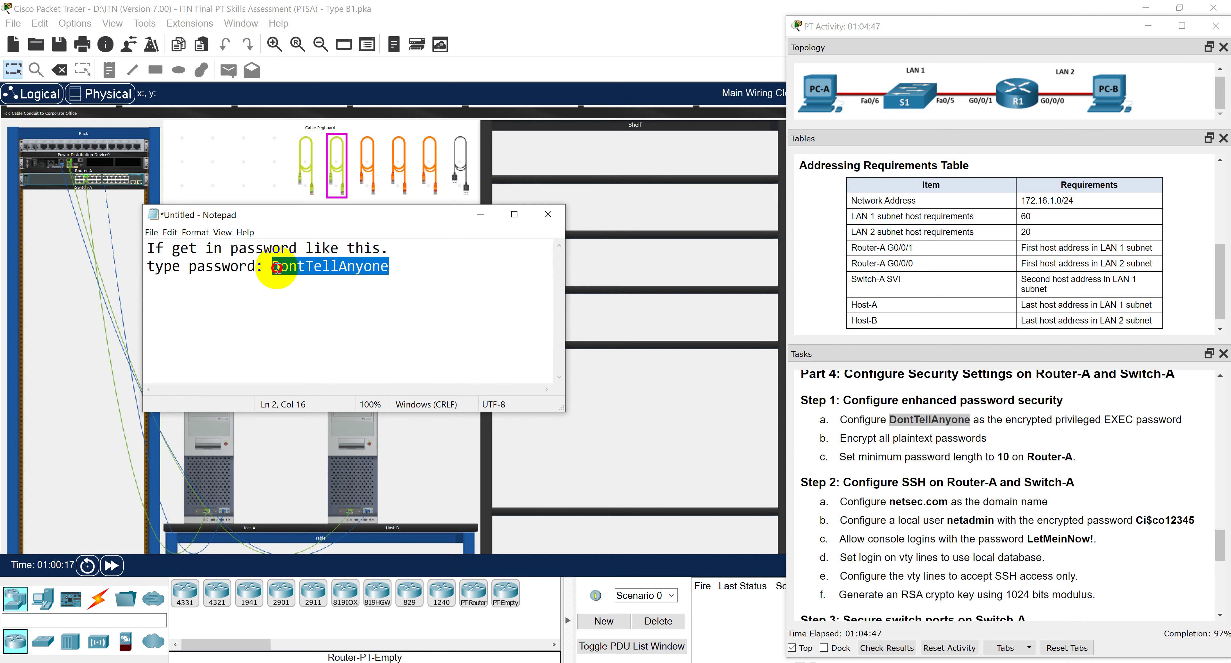
pyautogui.click(271, 267)
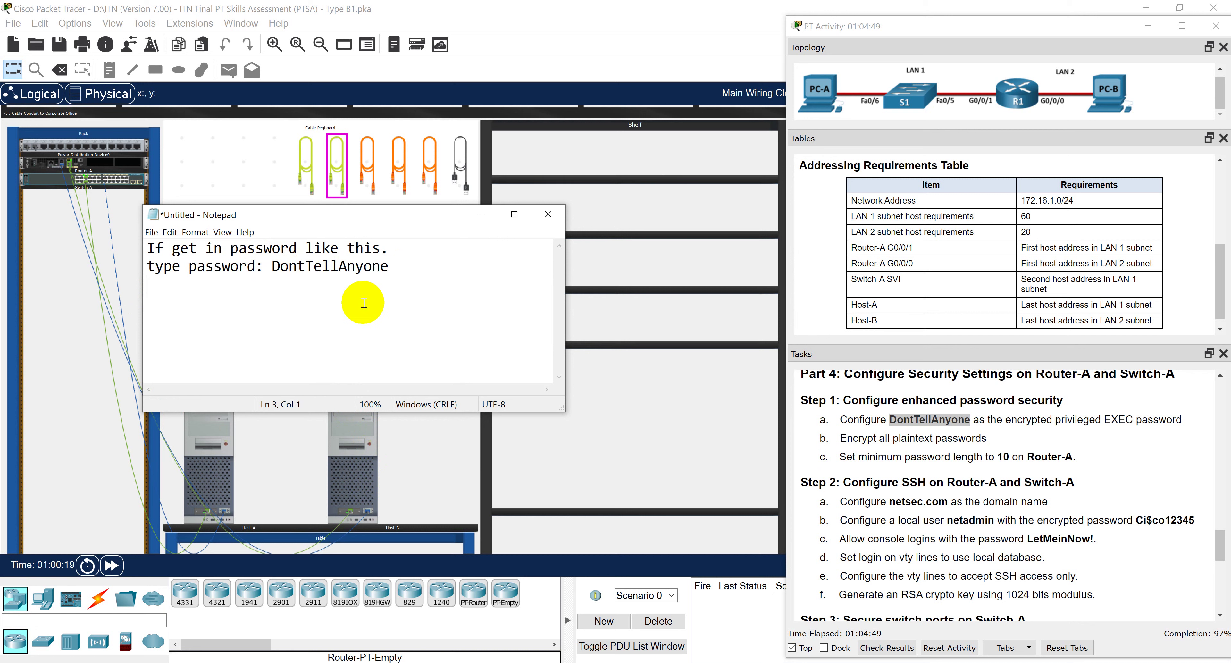
# Try to log in to Router-A's console from Host-B's Terminal by entering the privileged EXEC password at the login prompt.
pyautogui.click(356, 452)
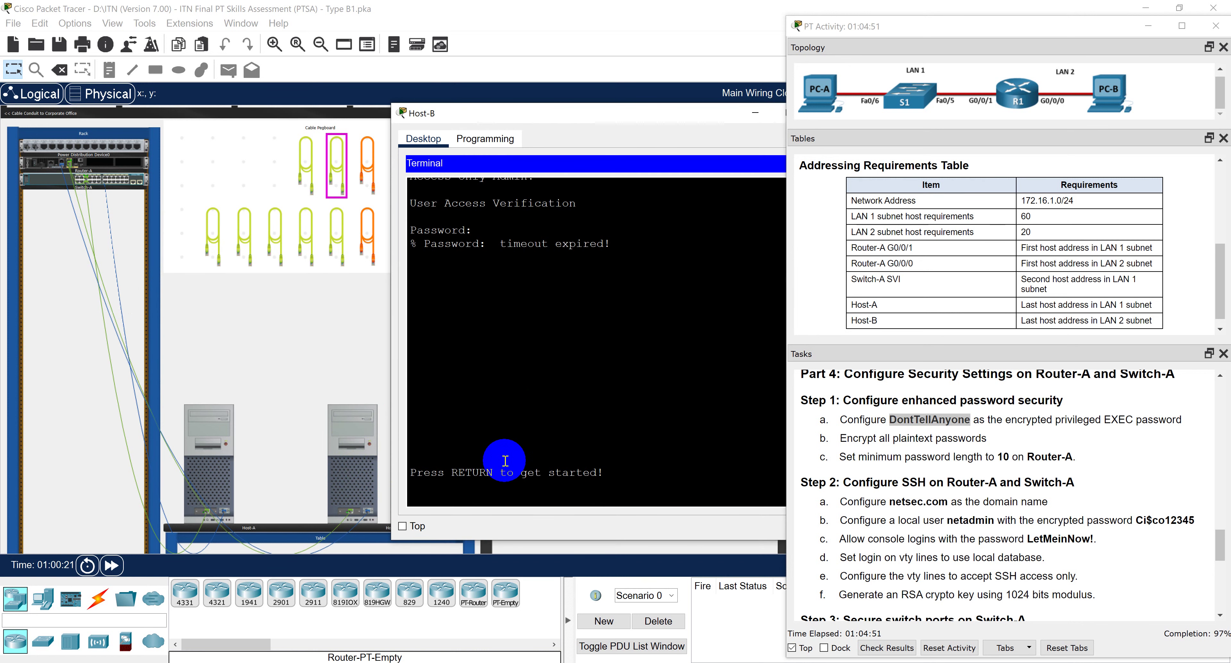
pyautogui.click(481, 440)
pyautogui.press('Return')
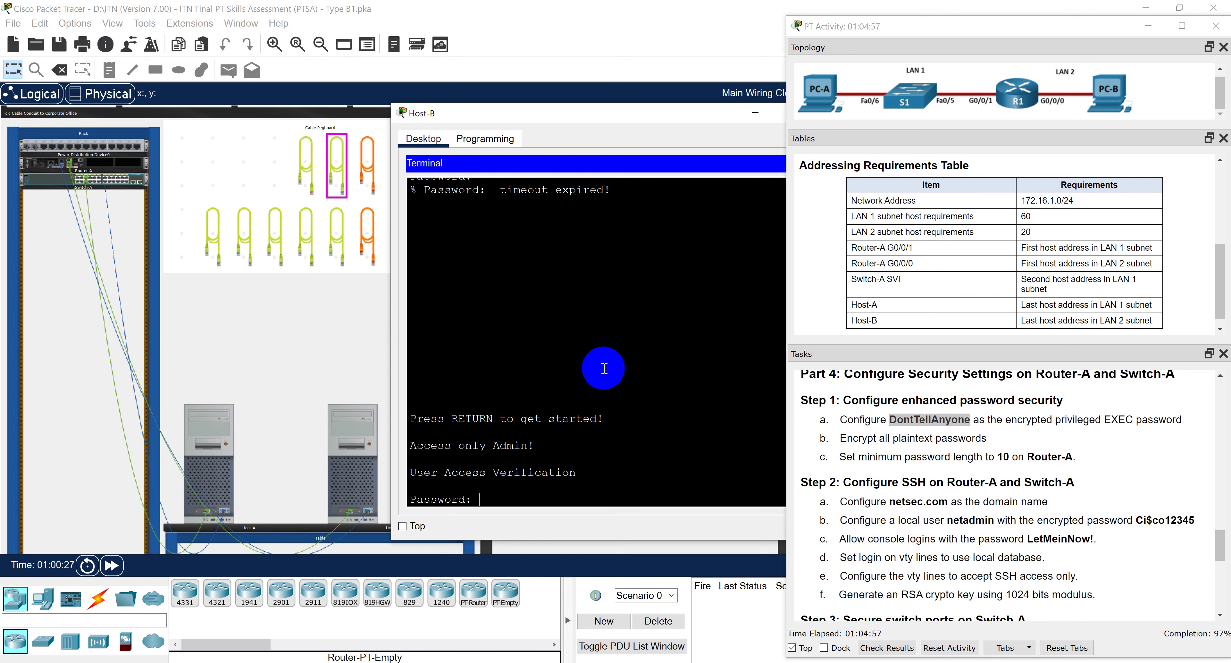
pyautogui.press('Return')
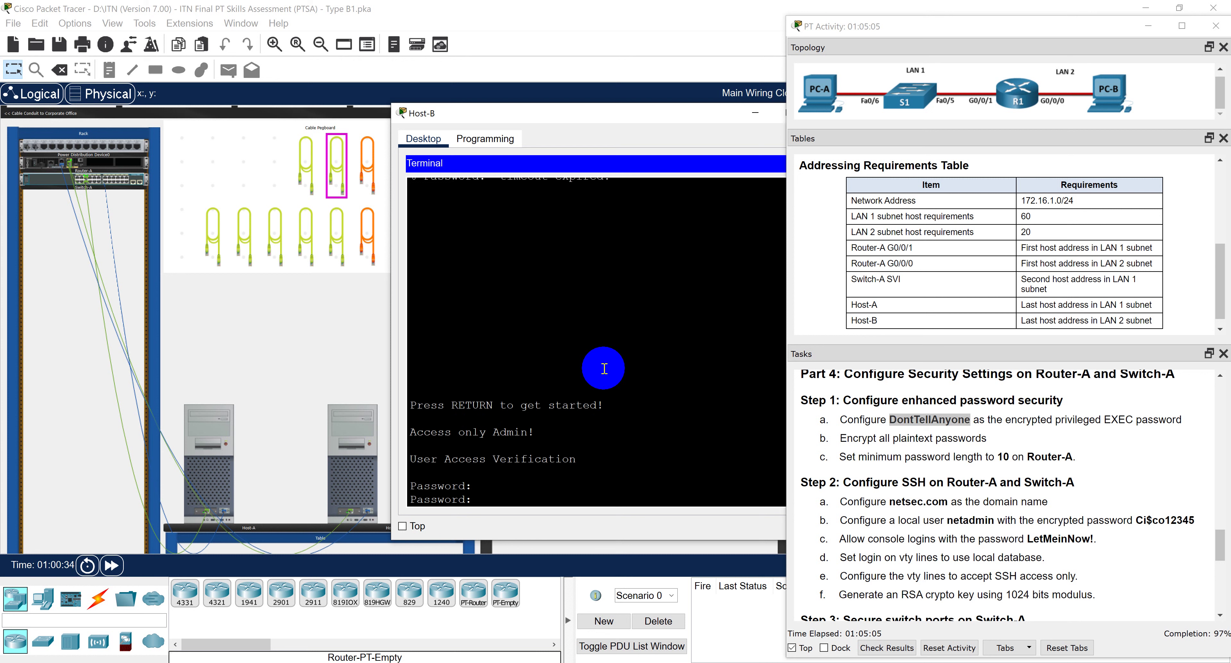
pyautogui.press('Return')
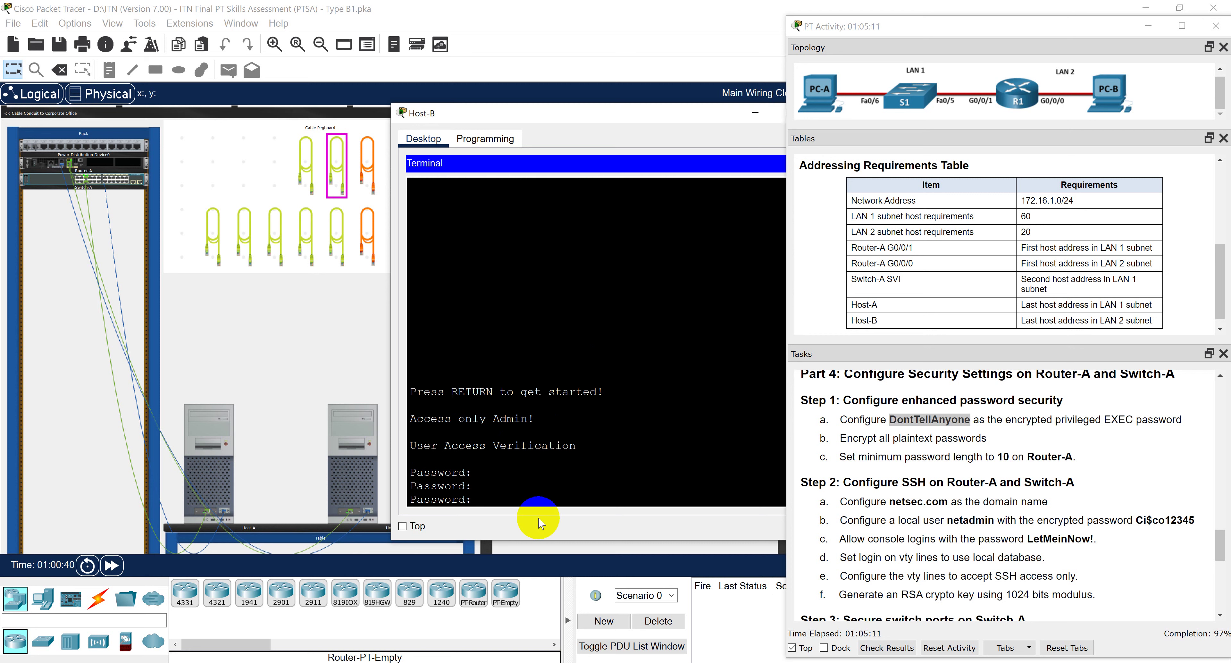
# Write "Sorry" below the Notepad note and replace the noted password with the console login password copied from Part 4, Step 2.
pyautogui.hotkey('alt', 'Tab')
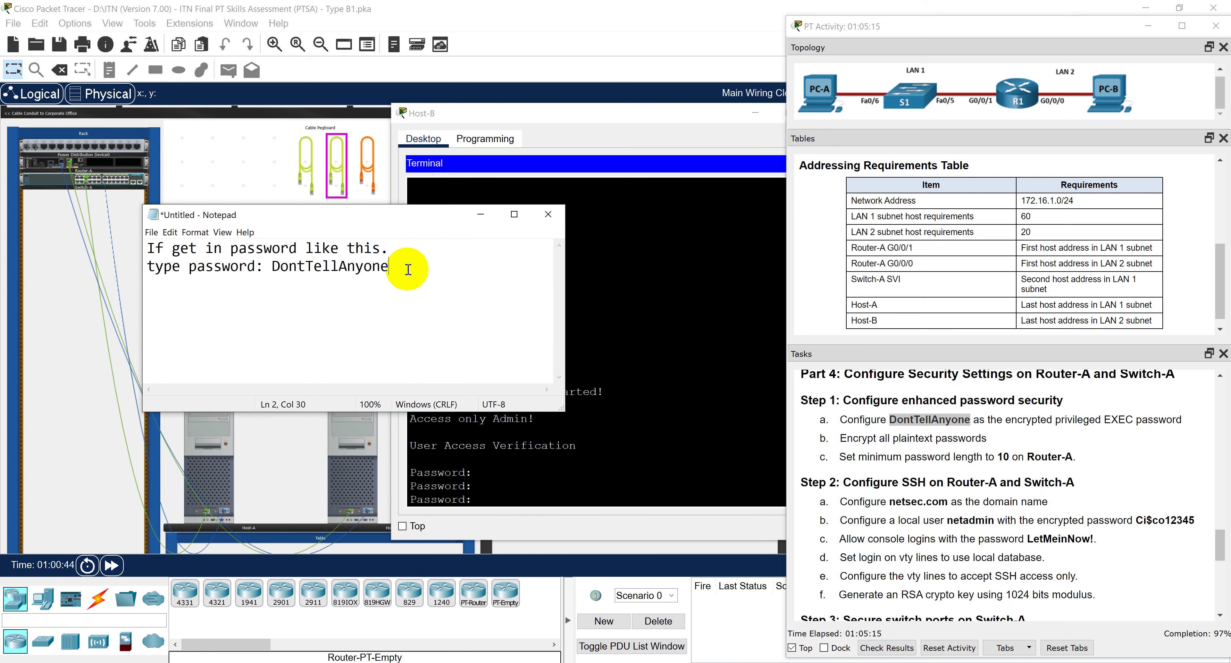
pyautogui.write('Sorry')
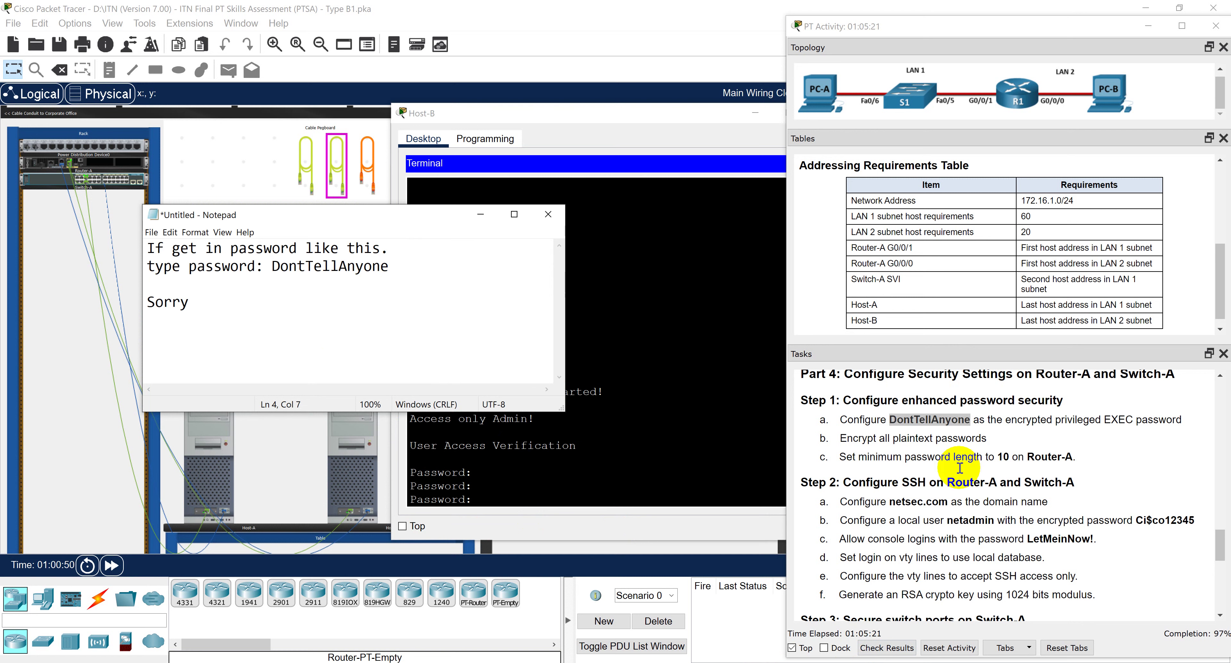
pyautogui.scroll(-1, 1012, 453)
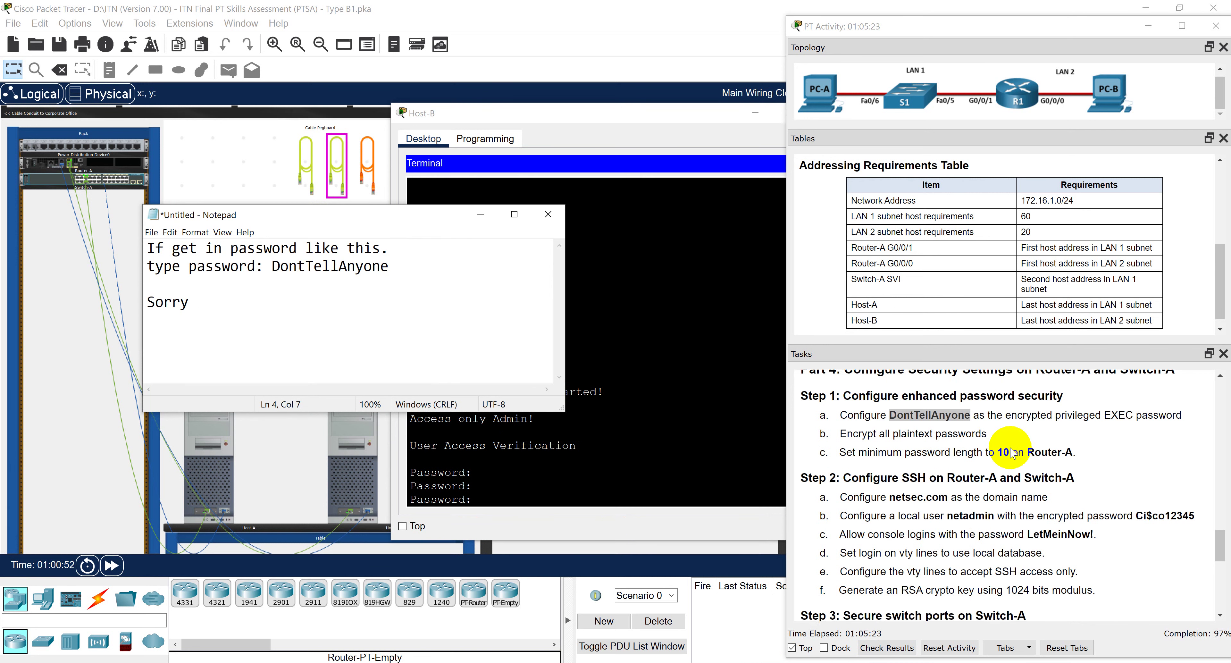
pyautogui.scroll(-1, 1012, 452)
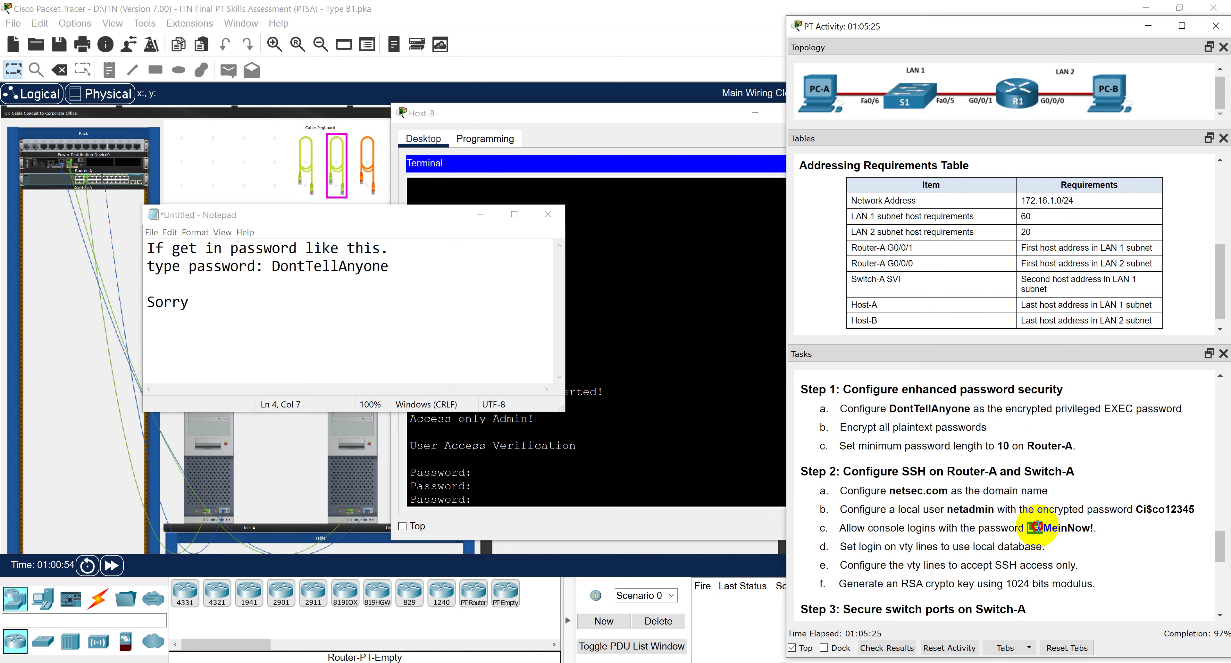
pyautogui.moveTo(1035, 526); pyautogui.dragTo(1098, 525)
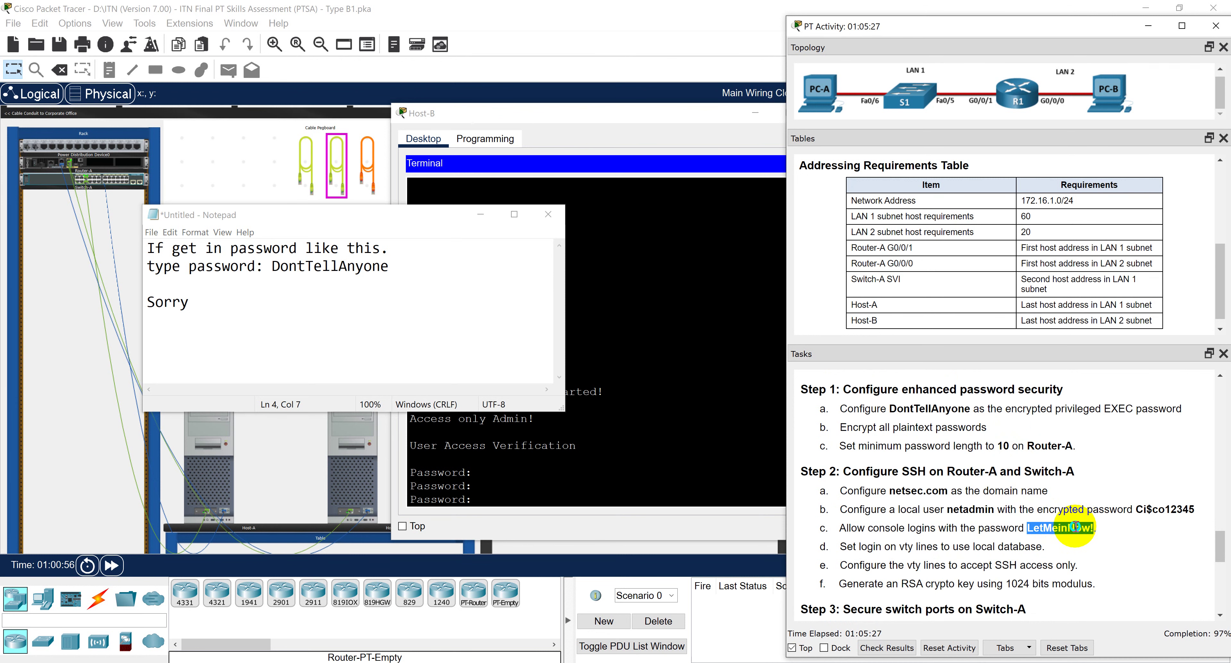
pyautogui.rightClick(1075, 527)
pyautogui.click(1058, 527)
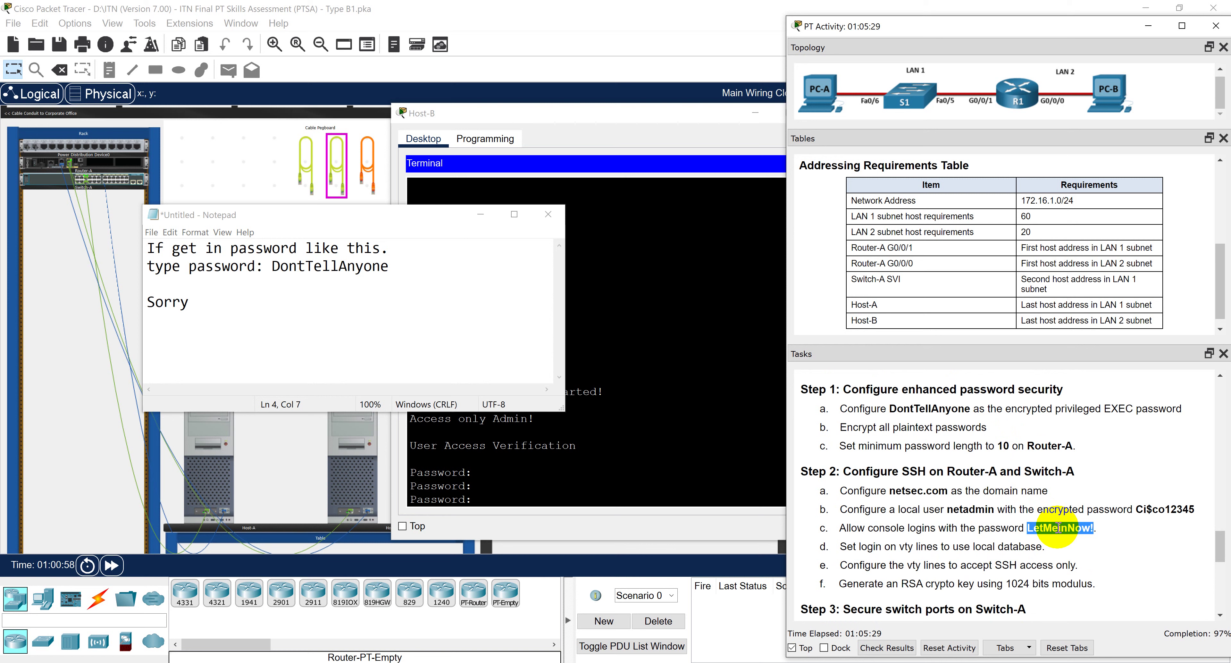
pyautogui.moveTo(401, 266); pyautogui.dragTo(271, 265)
pyautogui.hotkey('ctrl', 'v')
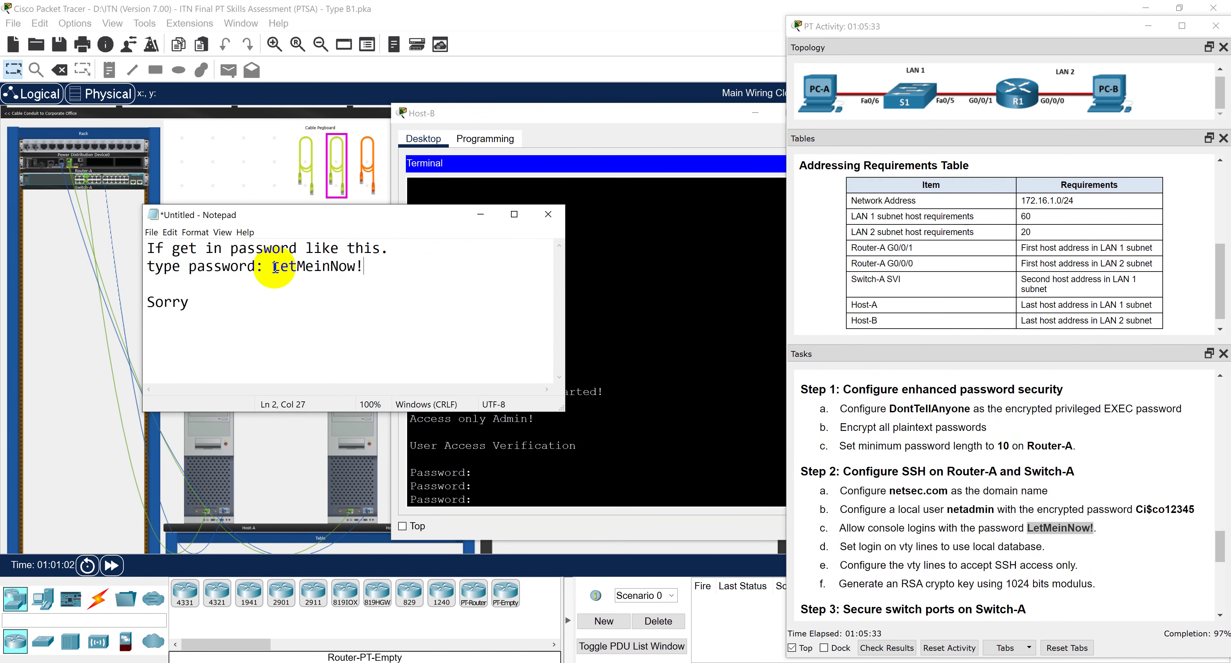
# Delete the word "Sorry" from the Notepad note.
pyautogui.click(248, 302)
pyautogui.press('BackSpace')
pyautogui.press('BackSpace')
pyautogui.press('BackSpace')
pyautogui.press('BackSpace')
pyautogui.press('BackSpace')
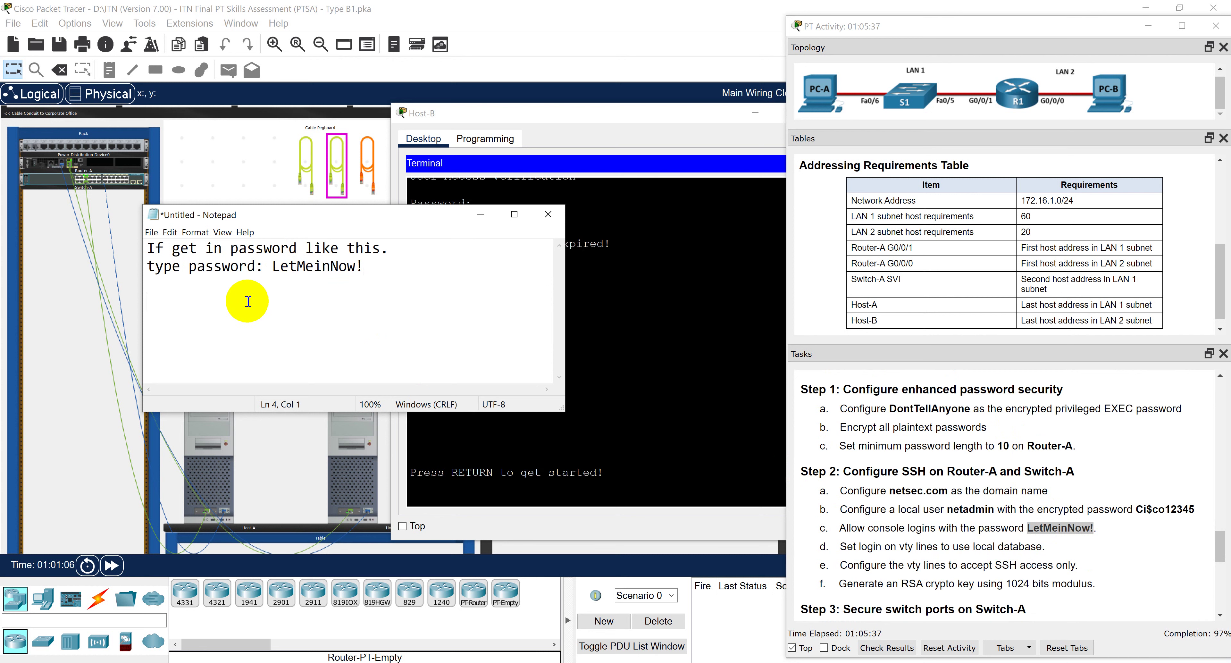
pyautogui.click(378, 266)
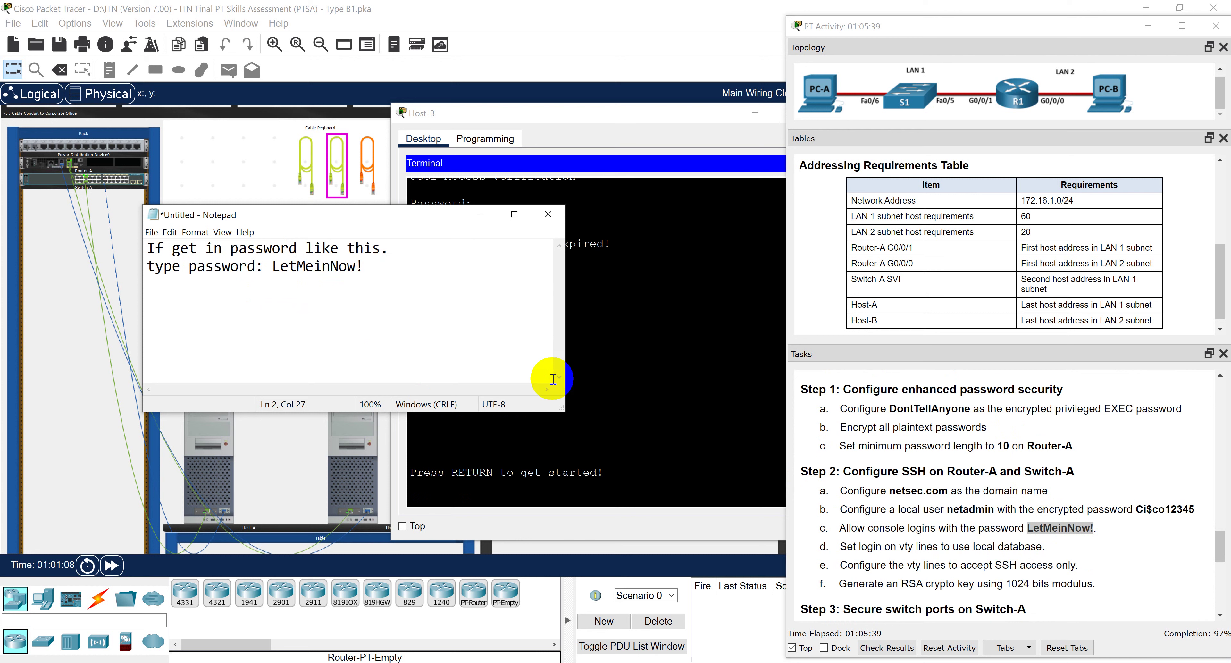
# Restart Router-A's console login in Host-B's Terminal and enter the console password.
pyautogui.click(613, 417)
pyautogui.press('Return')
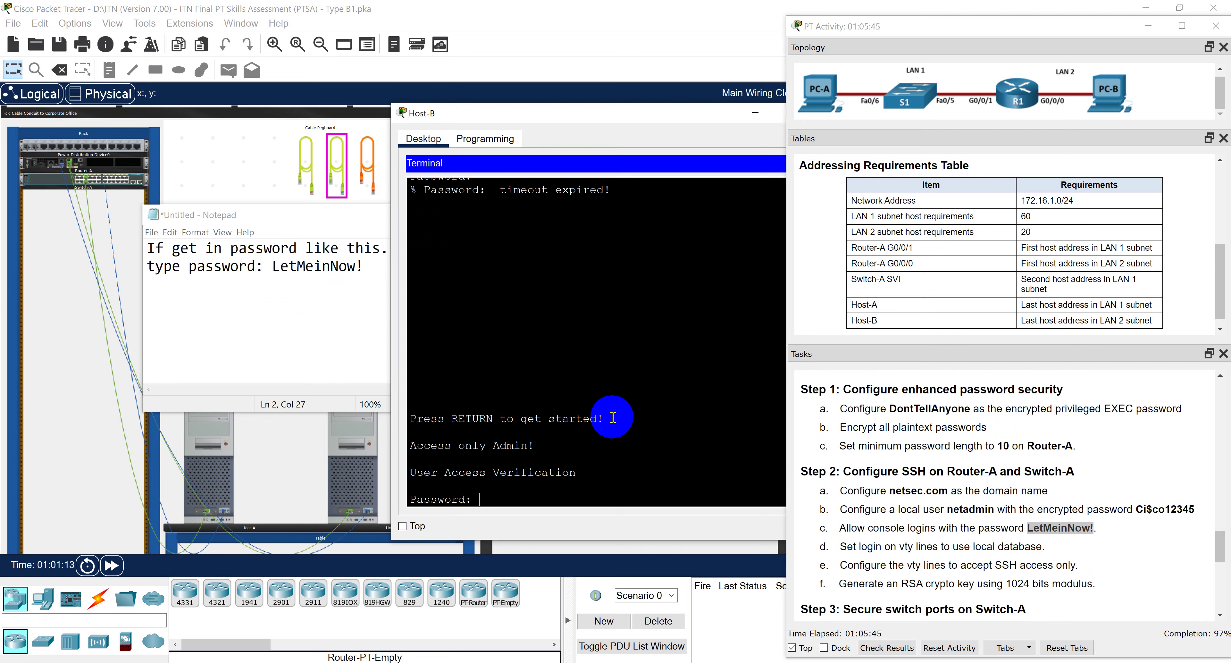
pyautogui.press('Return')
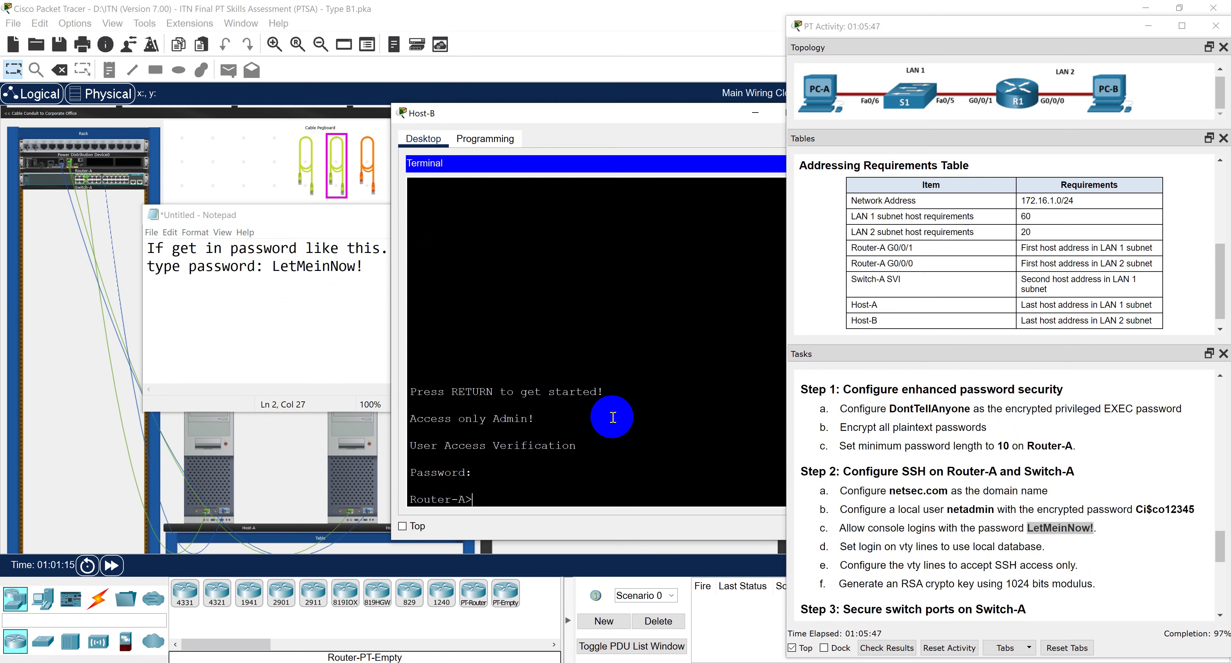
# Request privileged EXEC mode on Router-A with the enable command.
pyautogui.moveTo(472, 499); pyautogui.dragTo(411, 499)
pyautogui.click(462, 500)
pyautogui.write('e')
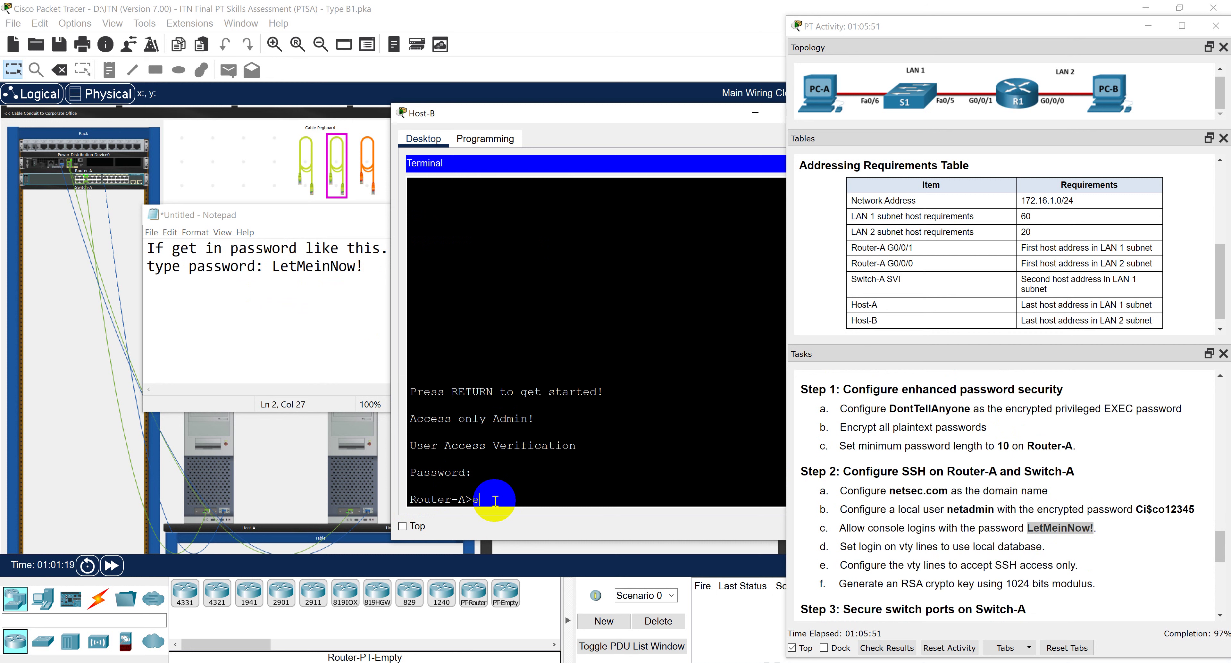
pyautogui.write('n')
pyautogui.press('Tab')
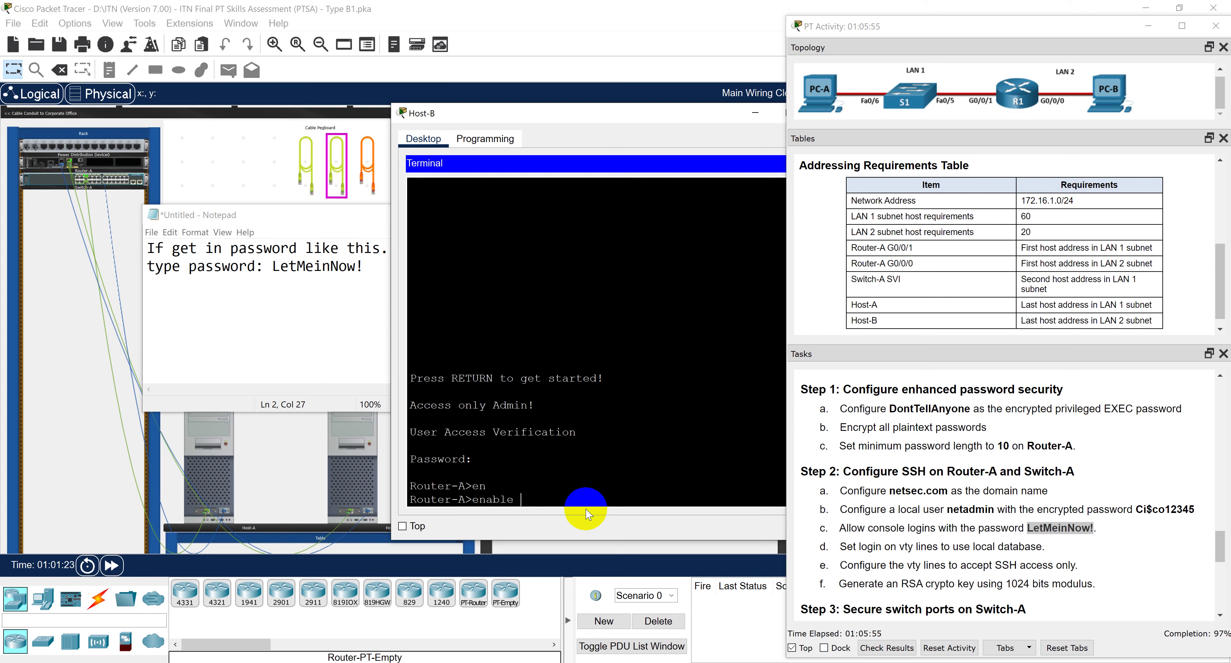
pyautogui.press('Return')
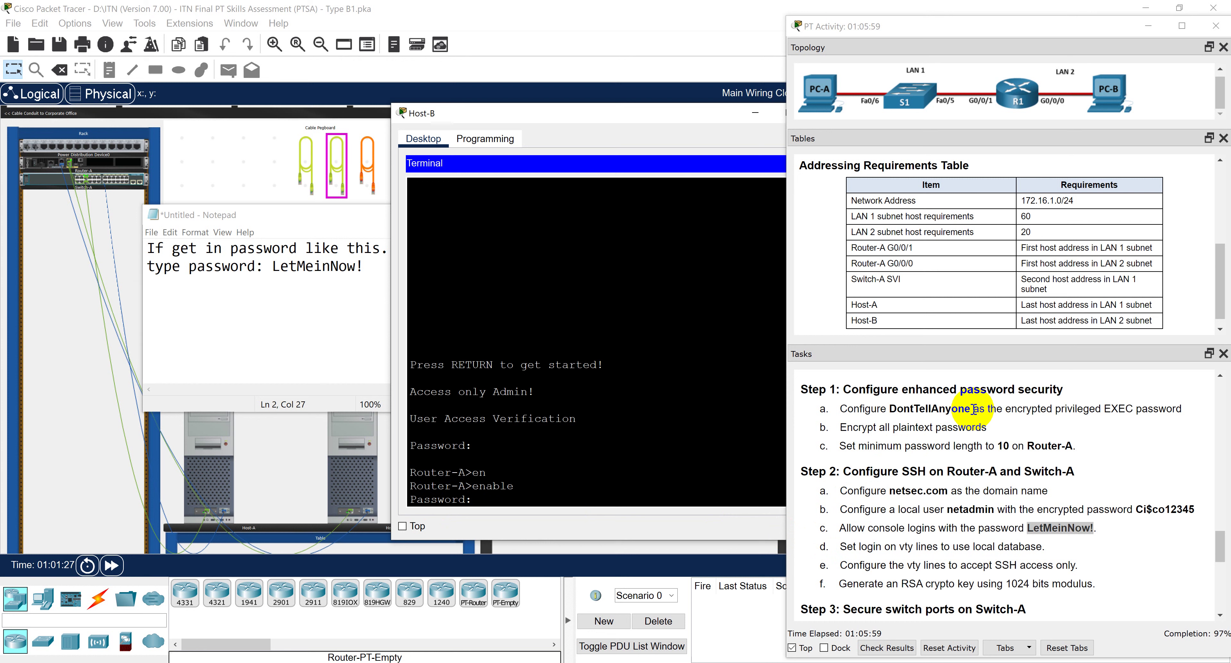
# Copy the privileged EXEC password from Part 4, Step 1 of the tasks.
pyautogui.moveTo(973, 410); pyautogui.dragTo(892, 410)
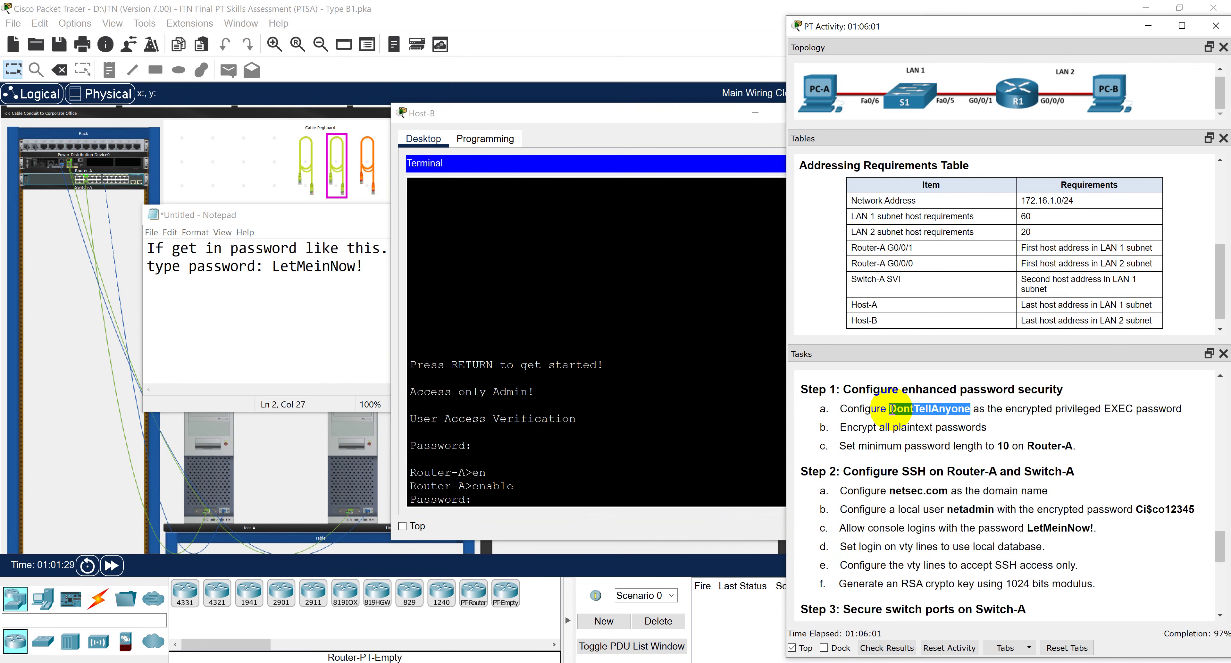
pyautogui.rightClick(893, 410)
pyautogui.click(892, 409)
# Add a third line to the Notepad note reading "then password:" followed by the copied privileged EXEC password.
pyautogui.click(335, 286)
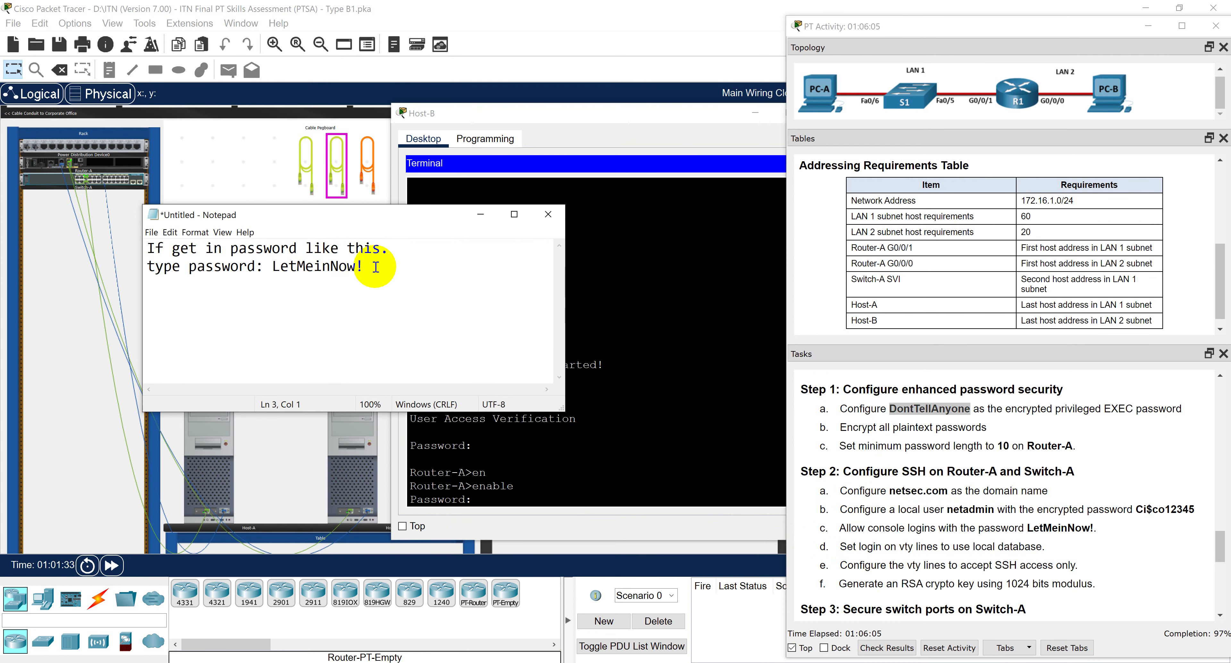
pyautogui.write('the Pass')
pyautogui.press('BackSpace')
pyautogui.press('BackSpace')
pyautogui.press('BackSpace')
pyautogui.press('BackSpace')
pyautogui.write('pen pass')
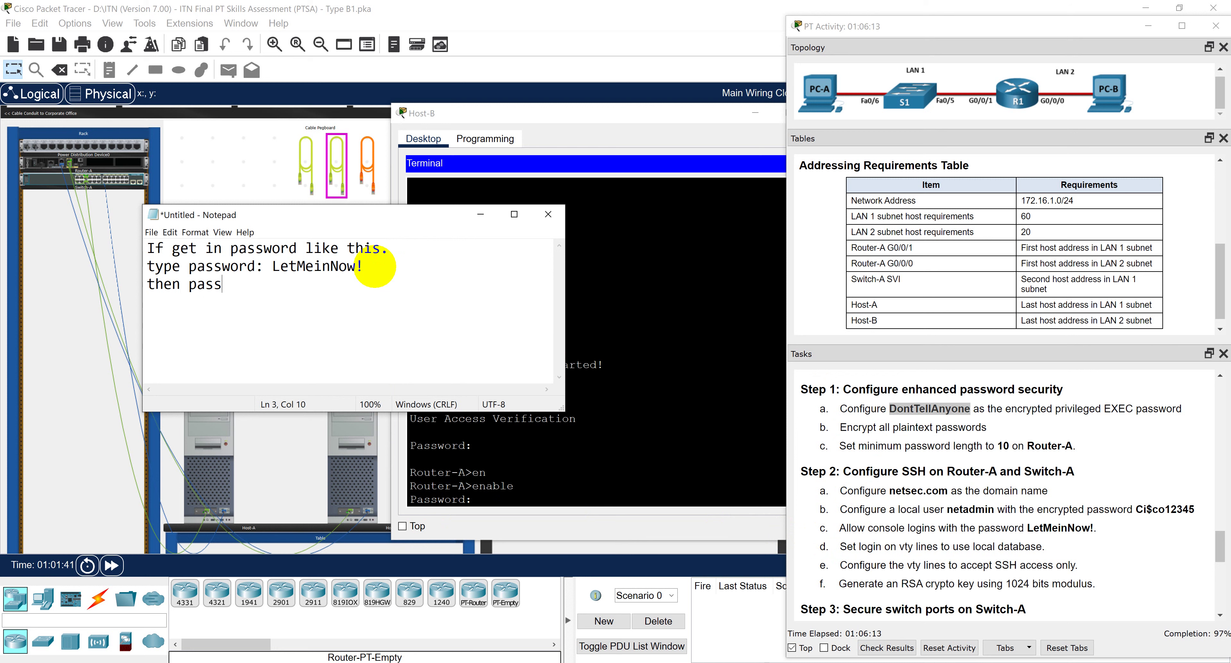
pyautogui.write('wr')
pyautogui.press('BackSpace')
pyautogui.press('BackSpace')
pyautogui.write('word:')
pyautogui.hotkey('ctrl', 'v')
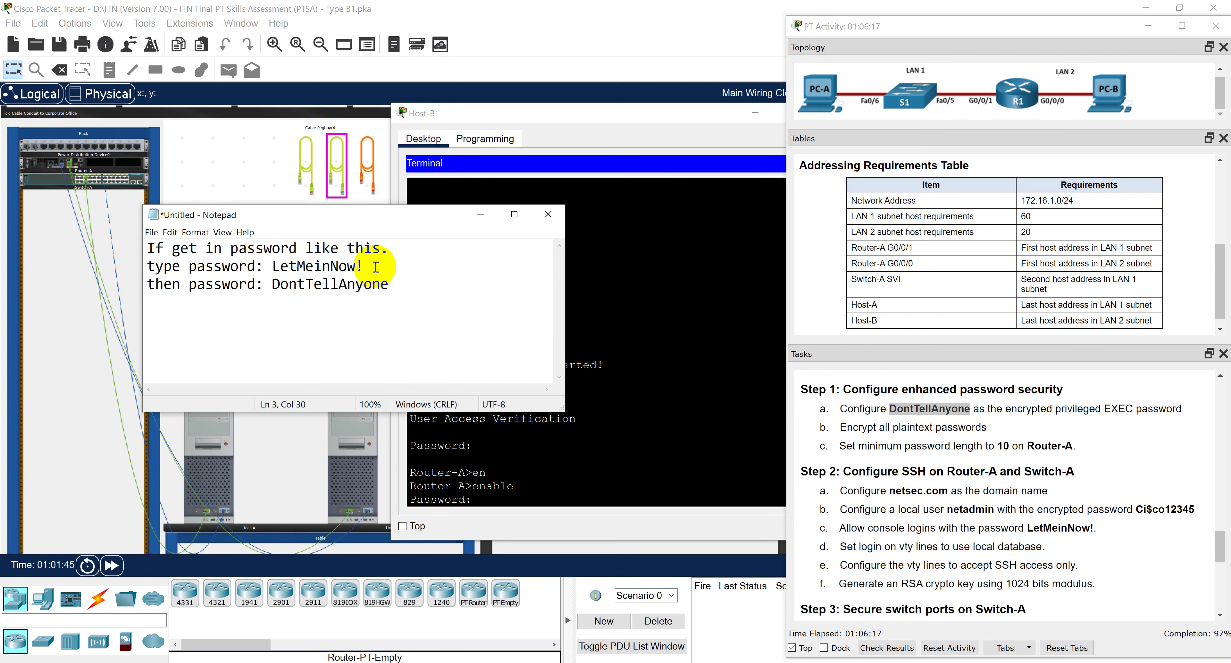
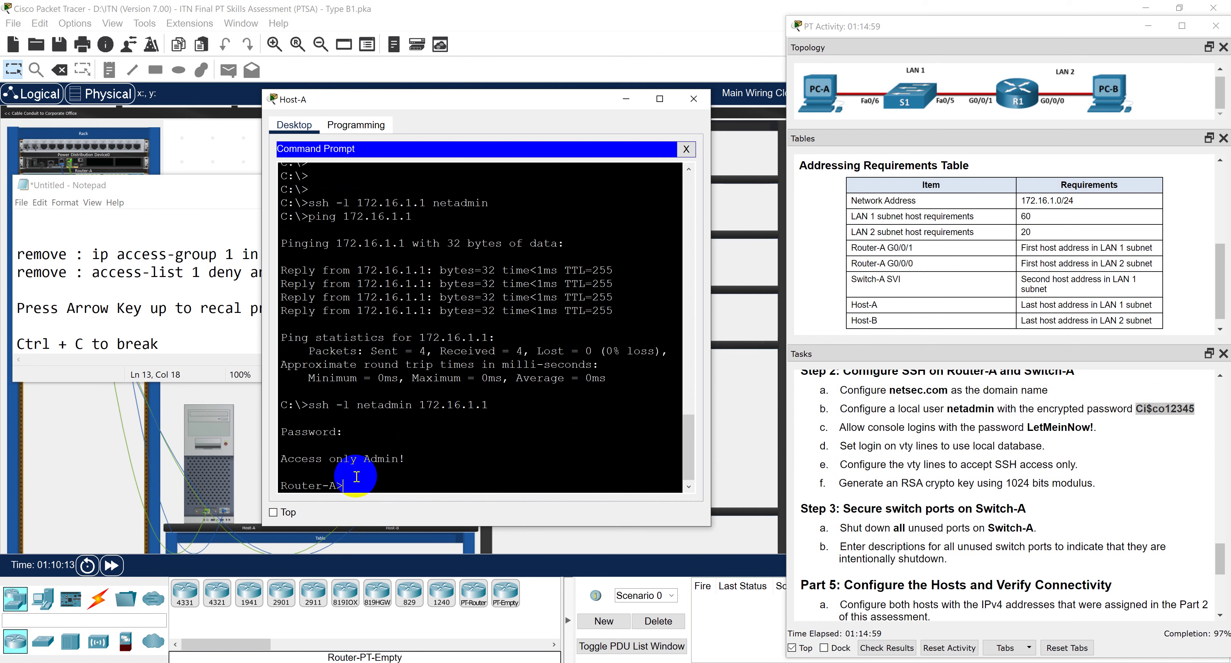
# Enter privileged EXEC mode on Router-A in Host-A's SSH session, using the privileged EXEC password from Part 4, Step 1.
pyautogui.write('e')
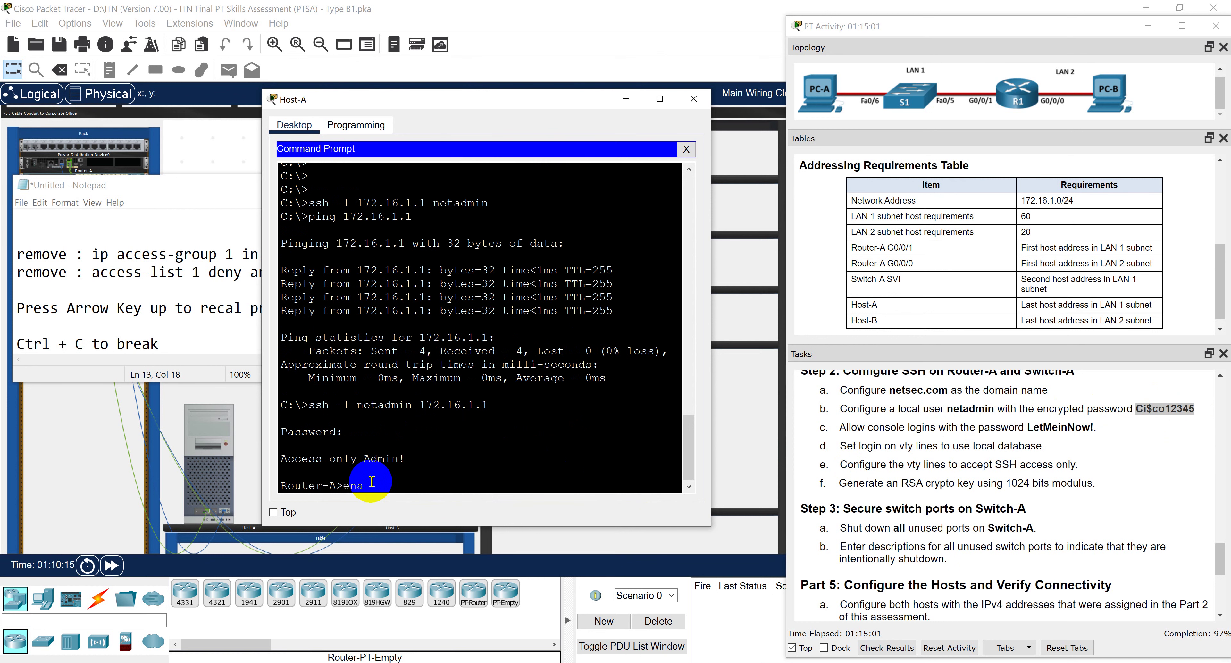
pyautogui.write('na')
pyautogui.press('Tab')
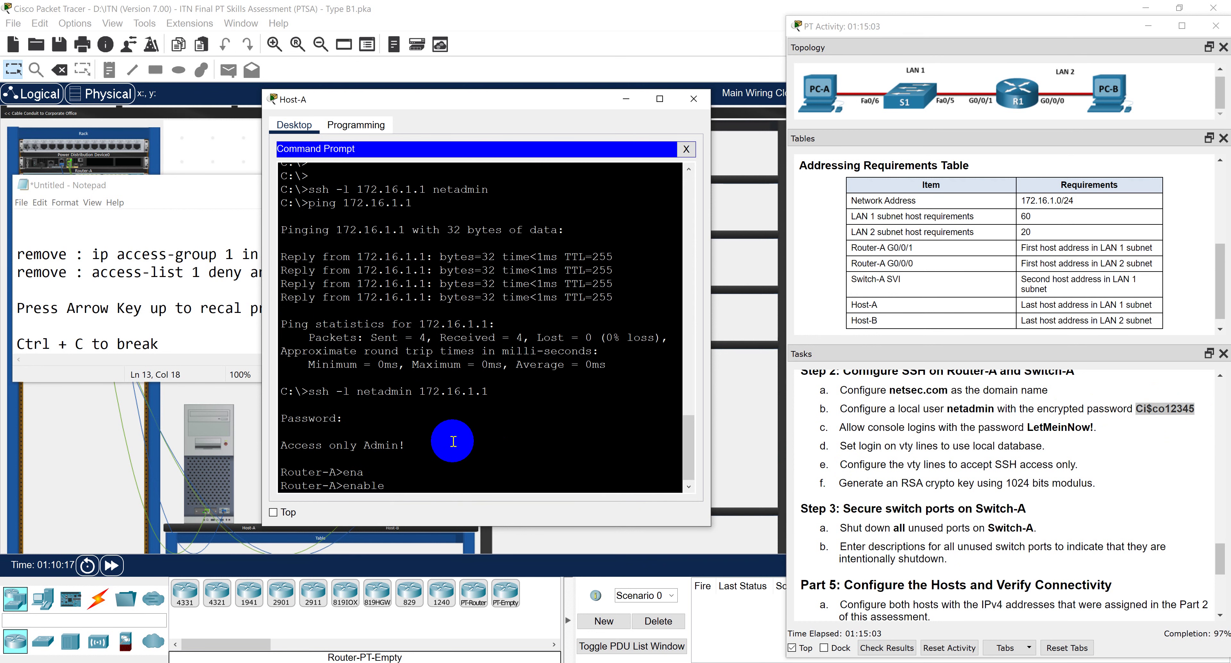
pyautogui.press('Return')
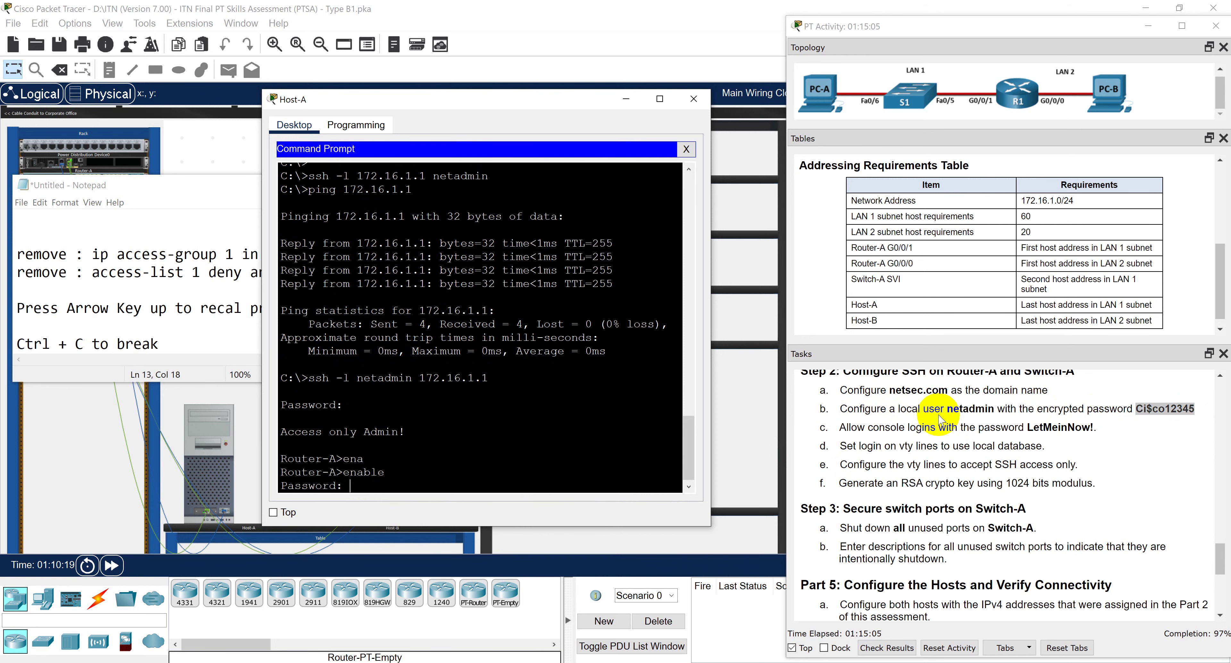
pyautogui.scroll(4, 951, 411)
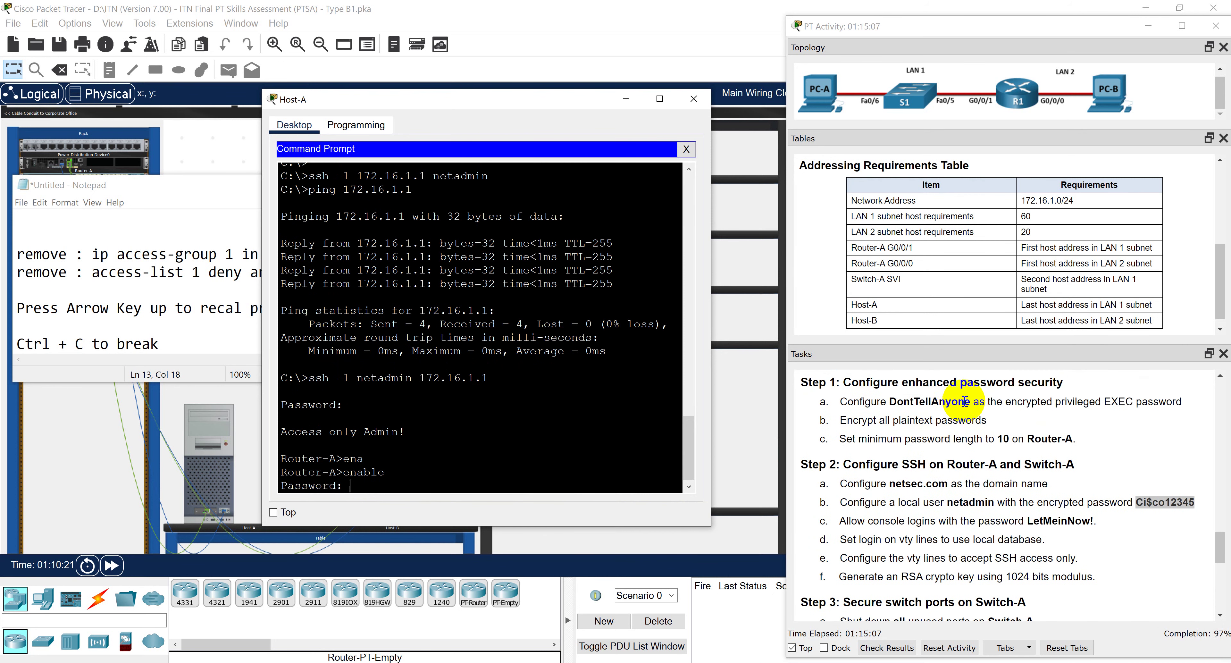
pyautogui.moveTo(972, 405); pyautogui.dragTo(889, 404)
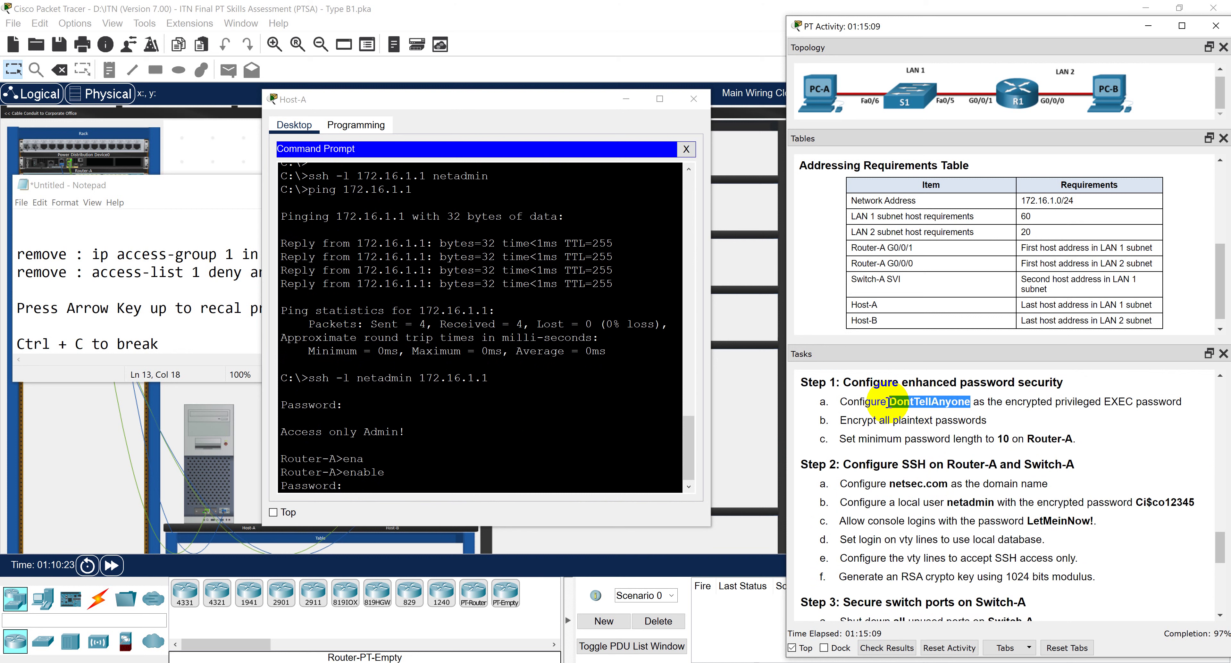
pyautogui.click(527, 452)
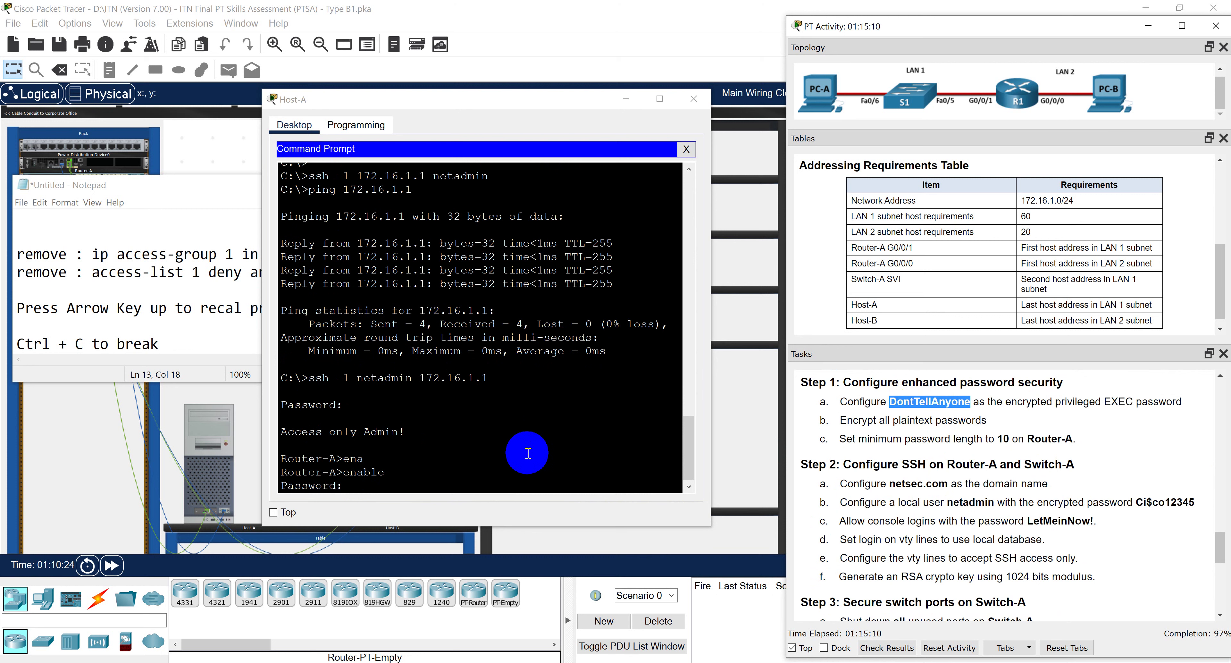
pyautogui.click(445, 479)
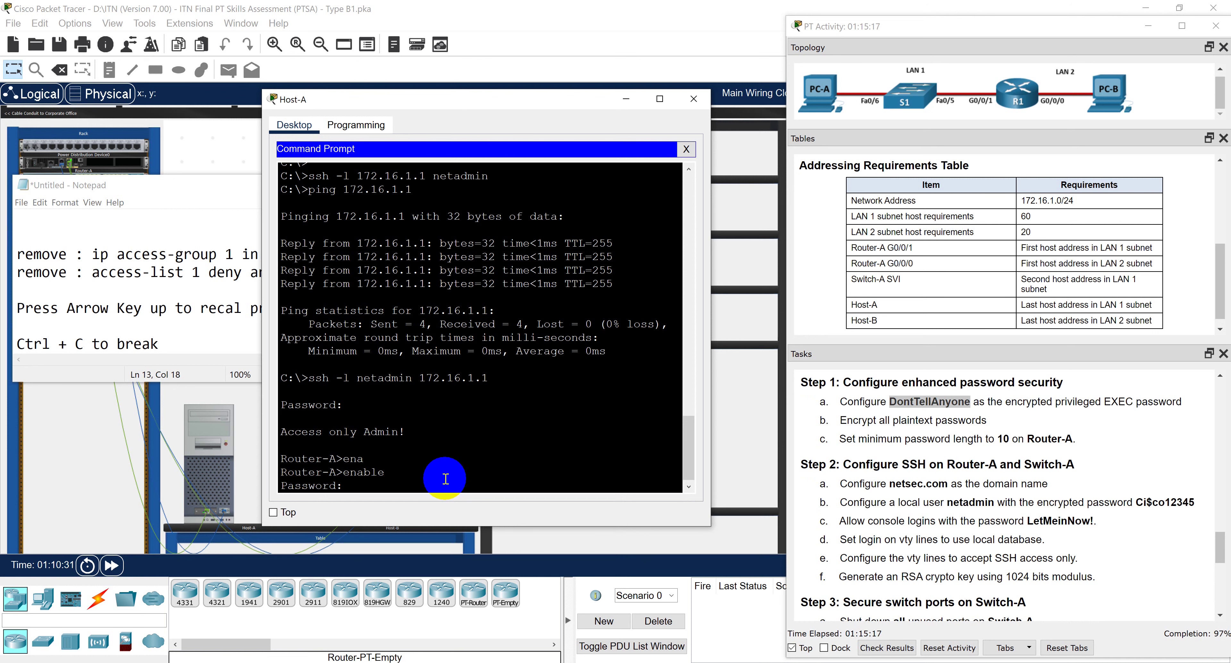
pyautogui.press('Return')
# Enter global configuration mode on Router-A with conf t over the SSH session.
pyautogui.write('conf t')
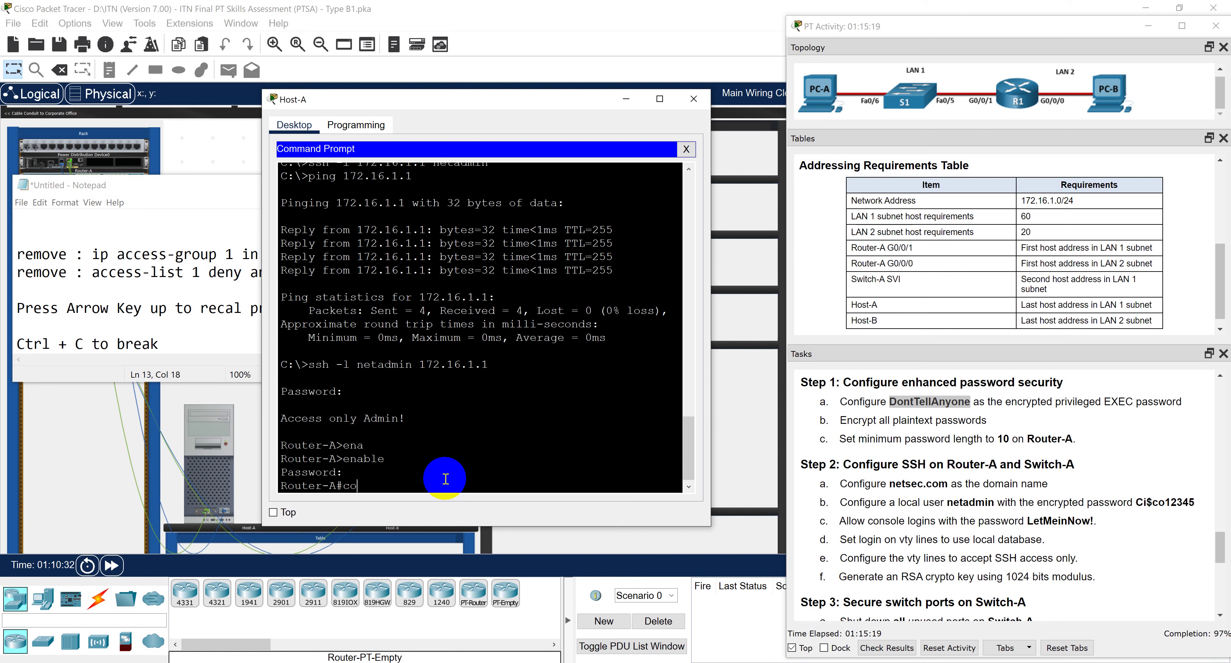
pyautogui.press('Return')
pyautogui.press('Return')
pyautogui.press('Return')
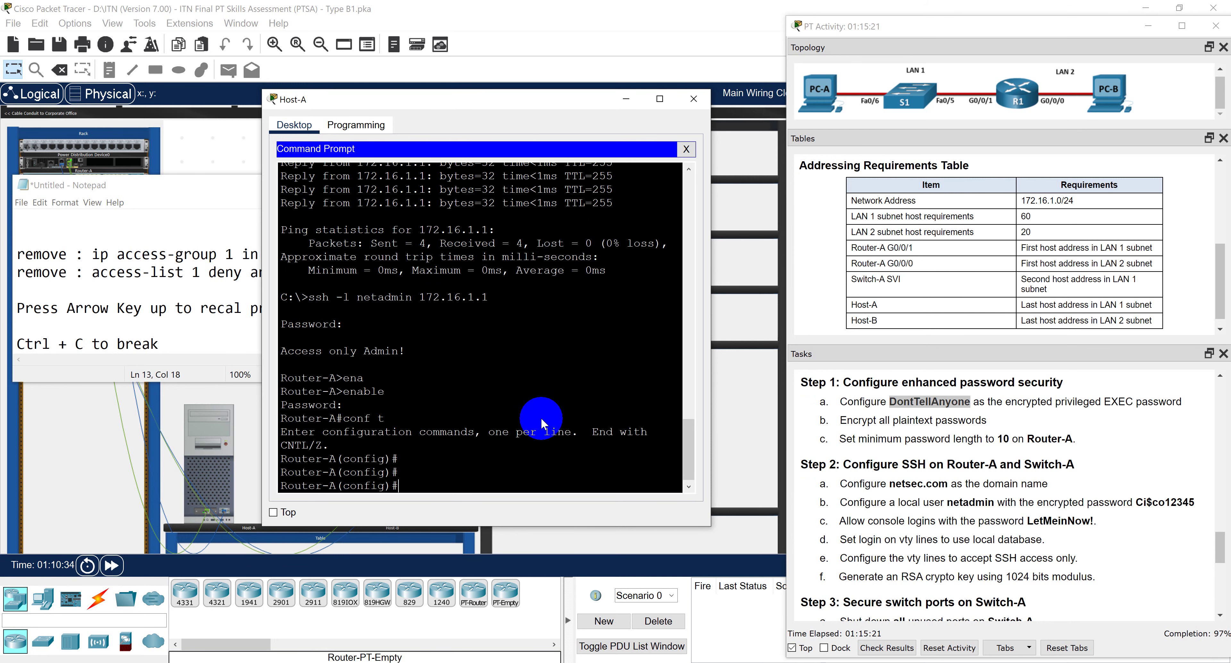
# Exit global configuration mode and close the SSH session to Router-A, returning to Host-A's command prompt.
pyautogui.click(447, 478)
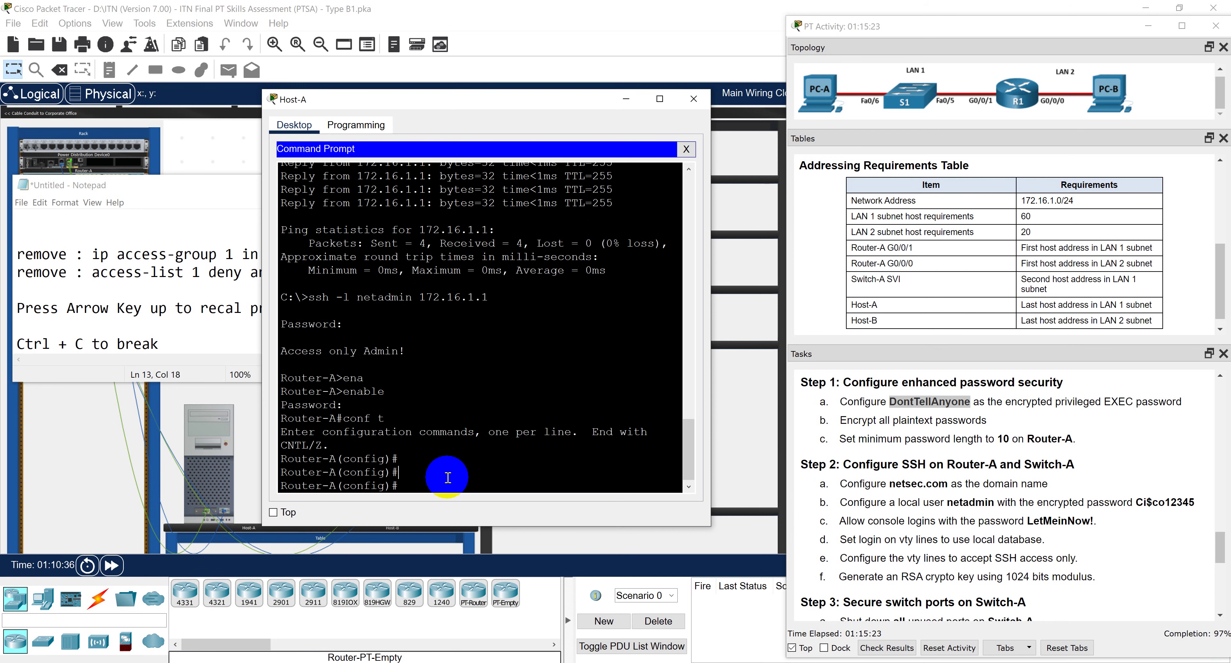
pyautogui.write('exit')
pyautogui.press('Return')
pyautogui.write('exit')
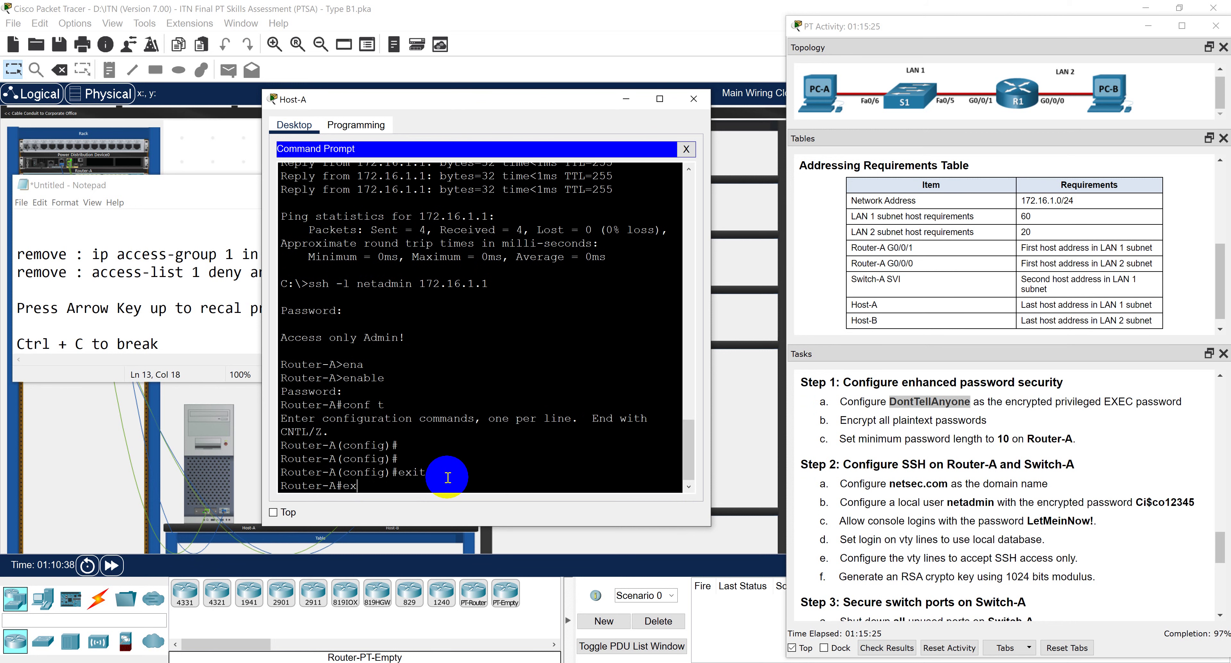
pyautogui.press('Return')
pyautogui.press('Return')
pyautogui.press('Return')
pyautogui.press('Return')
pyautogui.press('Return')
pyautogui.press('Return')
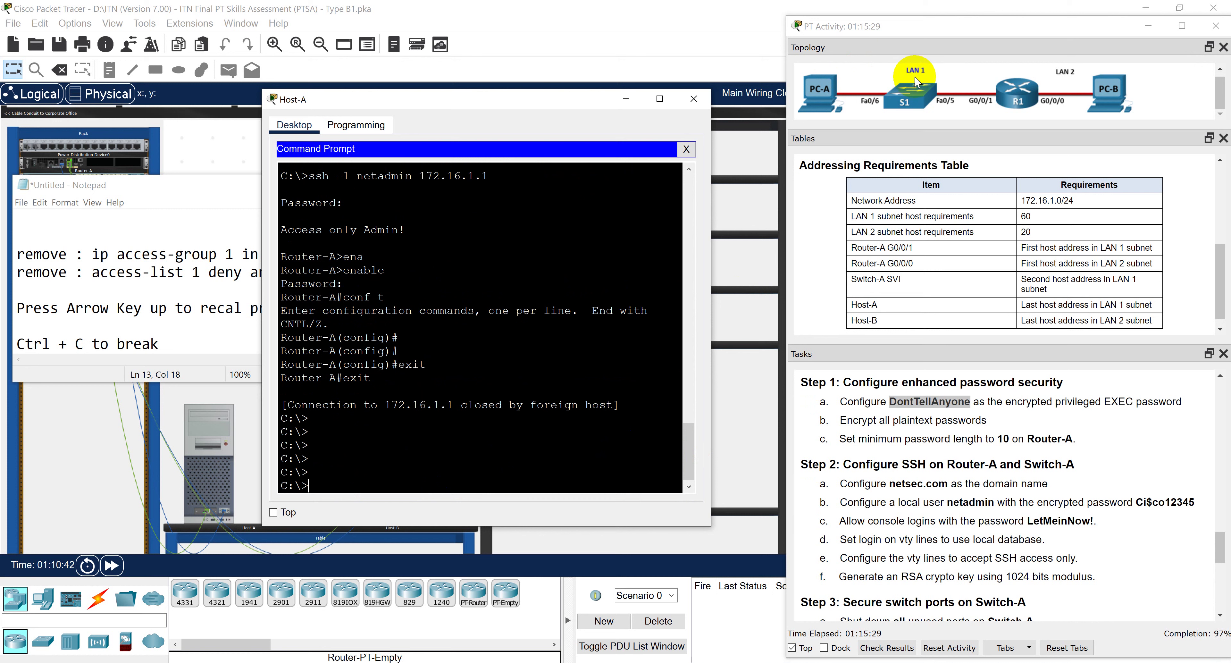
# Log in to Switch-A at 172.16.1.2 over SSH from Host-A as netadmin, using the local user's password from Part 4, Step 2.
pyautogui.write('ssh ')
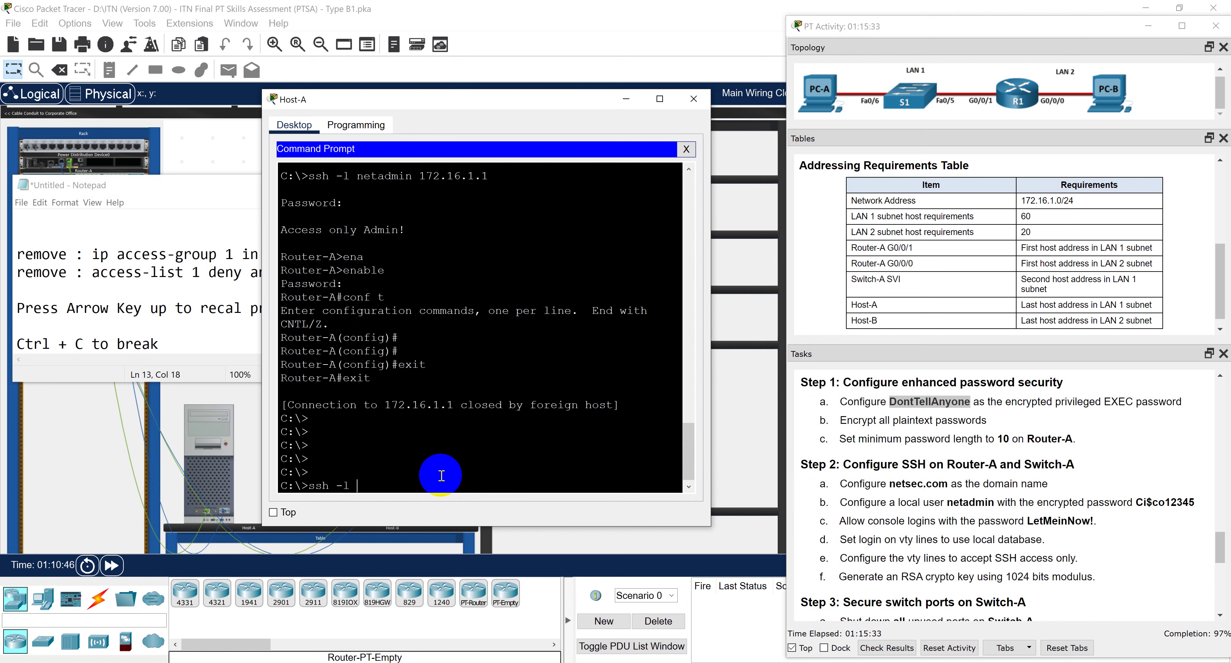
pyautogui.write('-l netadmin ')
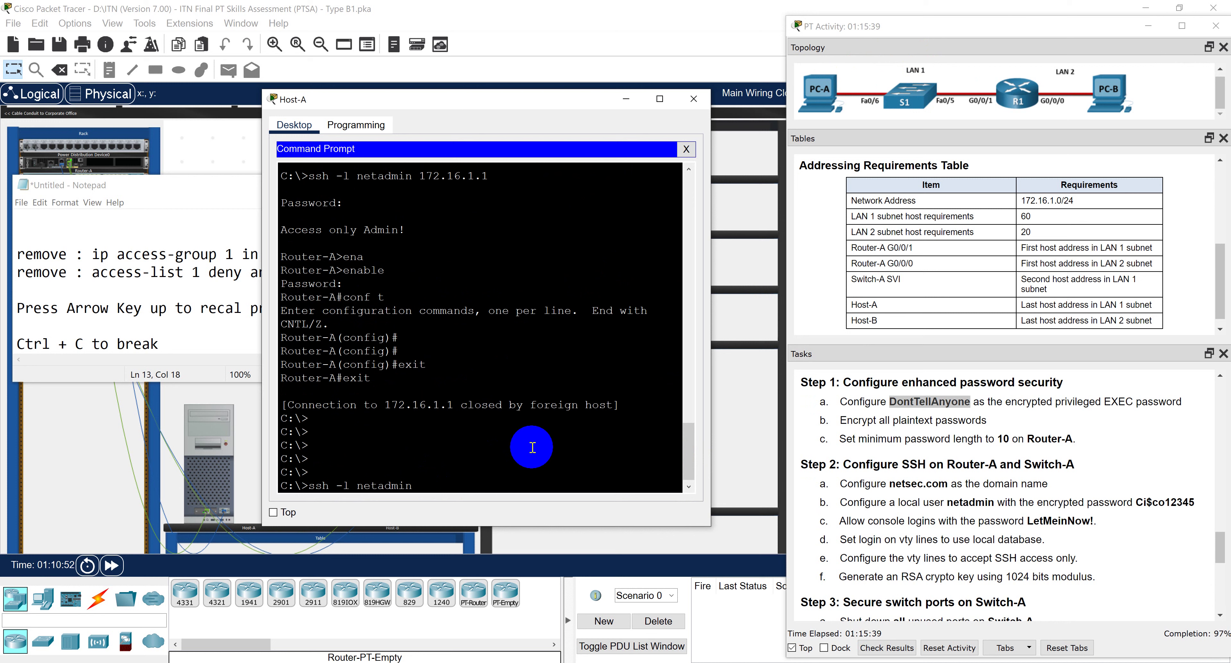
pyautogui.write('172.16.1.2')
pyautogui.press('Return')
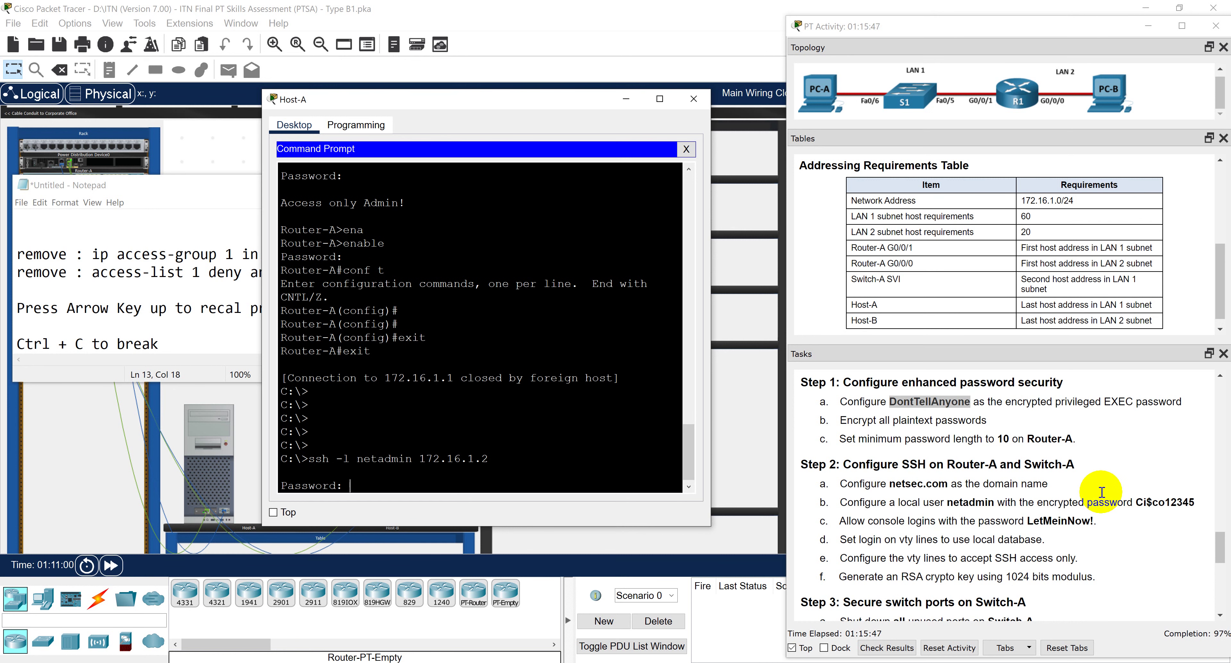
pyautogui.moveTo(1198, 503); pyautogui.dragTo(1135, 511)
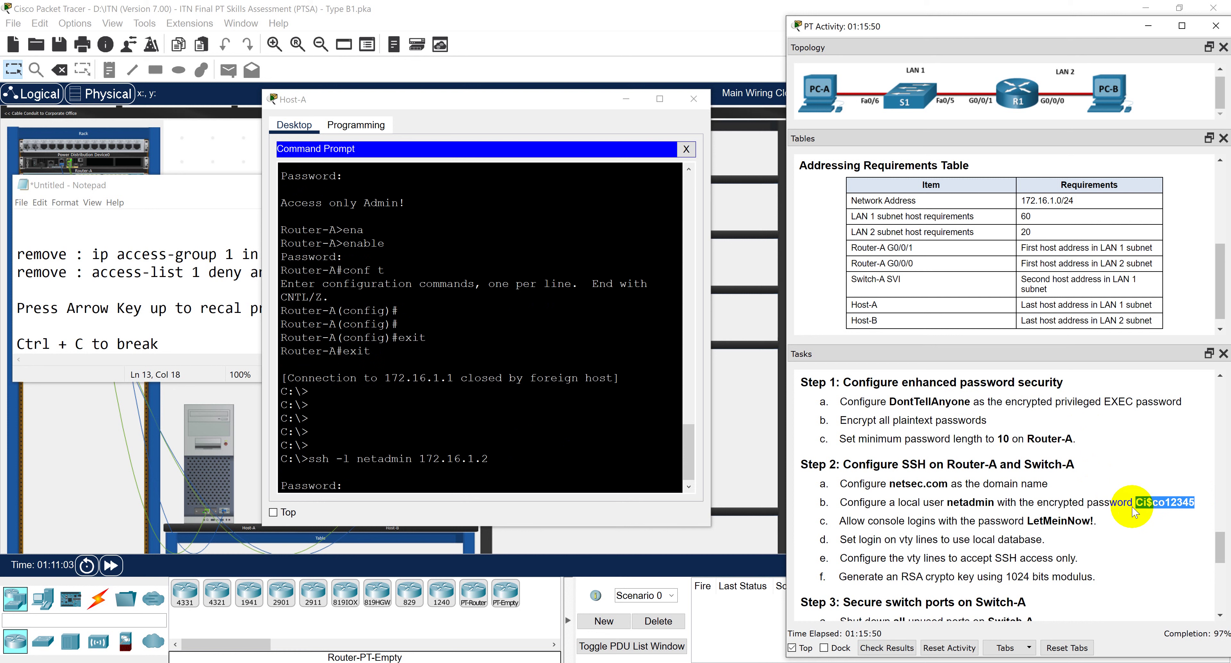
pyautogui.click(471, 484)
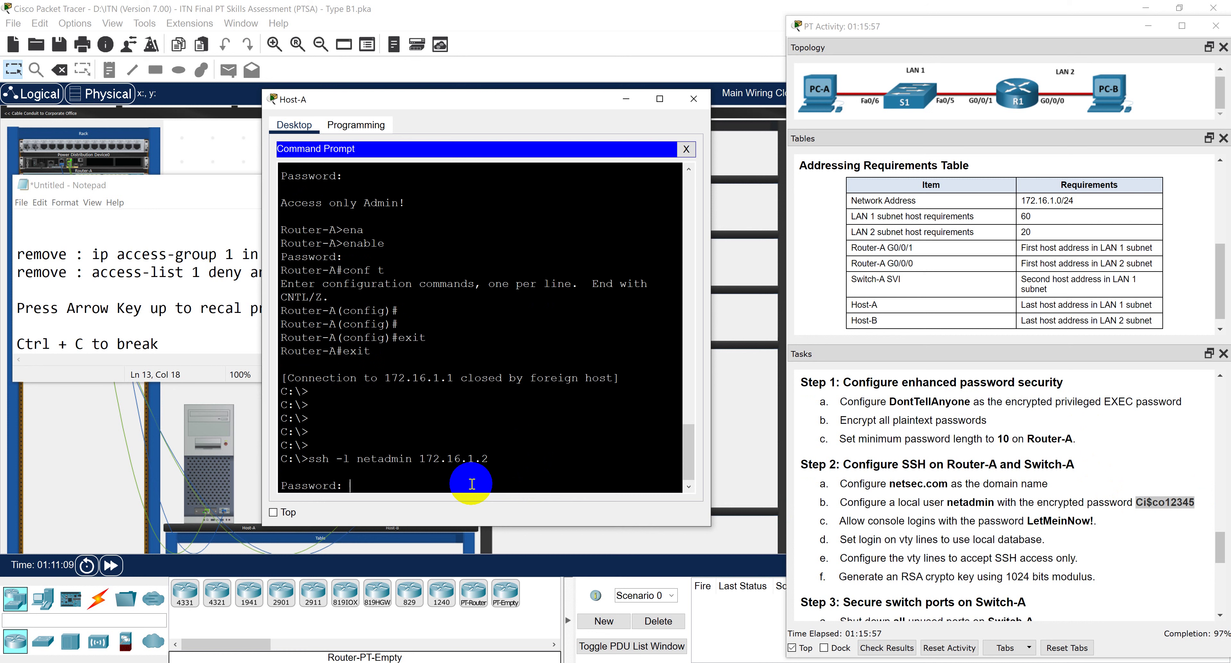
pyautogui.press('Return')
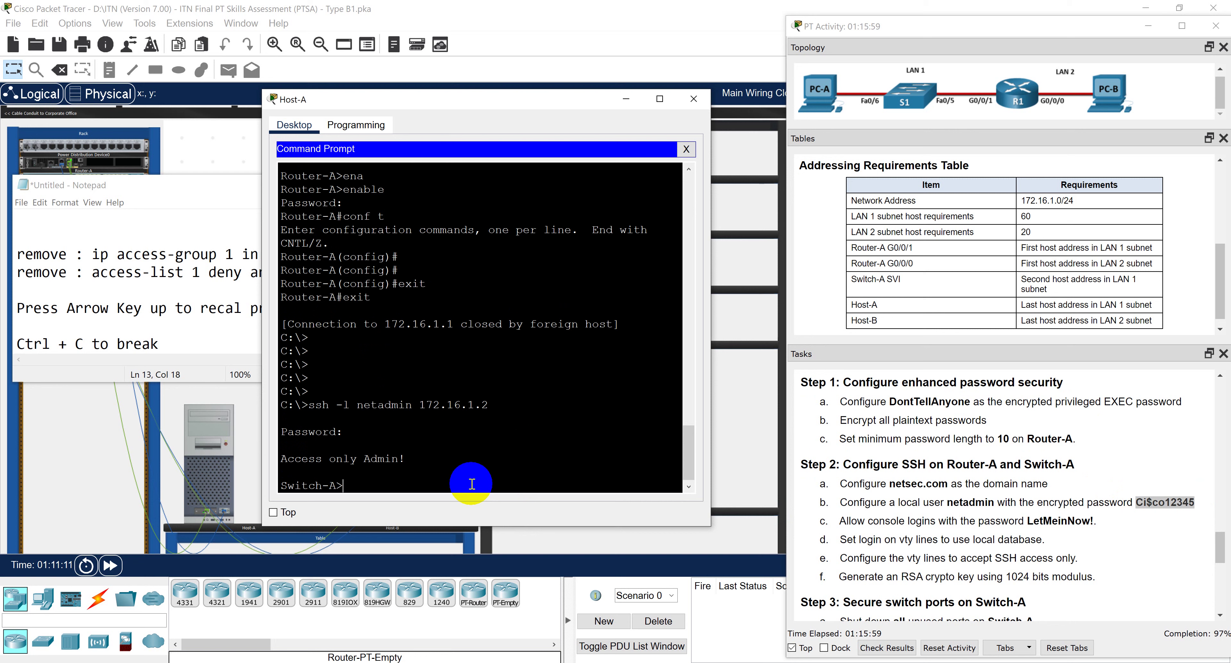
# Enter privileged EXEC mode on Switch-A in the SSH session, using the privileged EXEC password from Part 4, Step 1.
pyautogui.write('en')
pyautogui.press('Return')
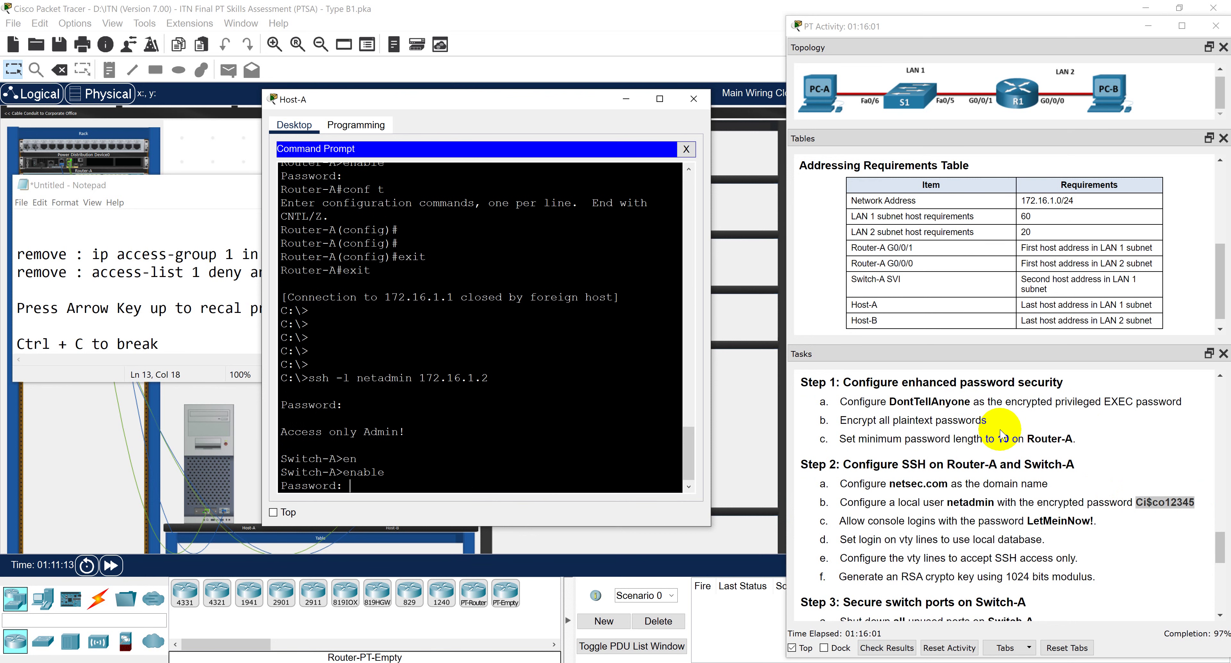
pyautogui.moveTo(969, 402); pyautogui.dragTo(889, 401)
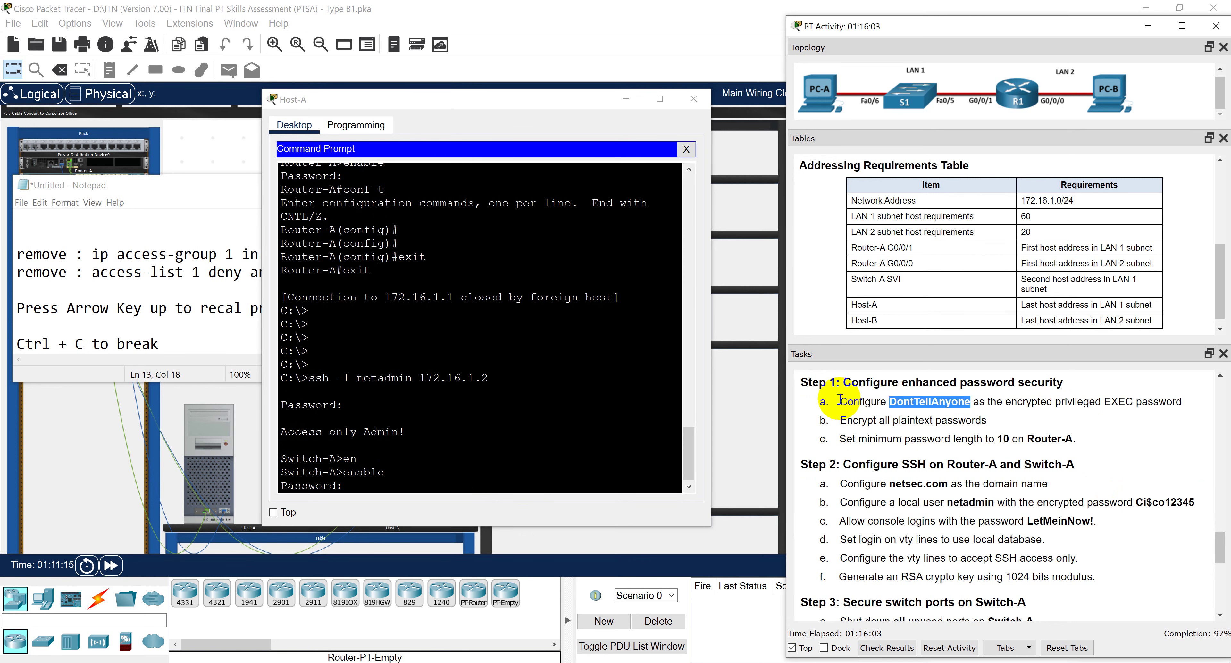
pyautogui.rightClick(583, 476)
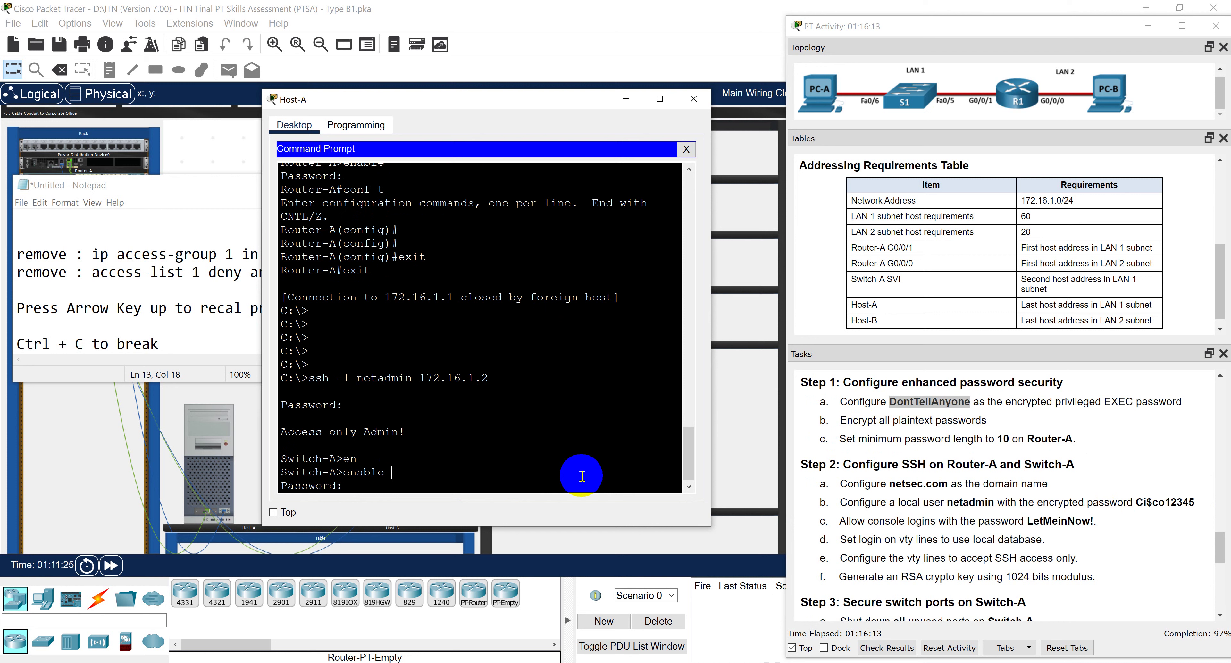
pyautogui.press('Return')
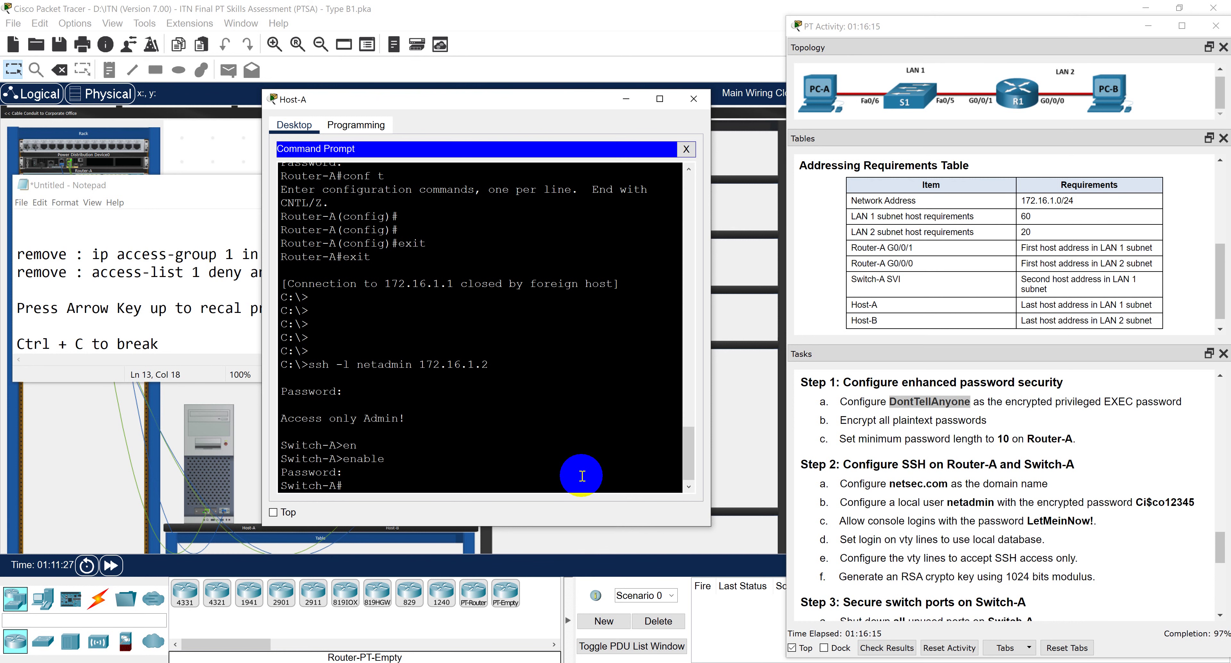
# Enter global configuration mode on Switch-A with conf t over SSH, and close the Host-A window.
pyautogui.write('conf t')
pyautogui.press('Return')
pyautogui.press('Return')
pyautogui.press('Return')
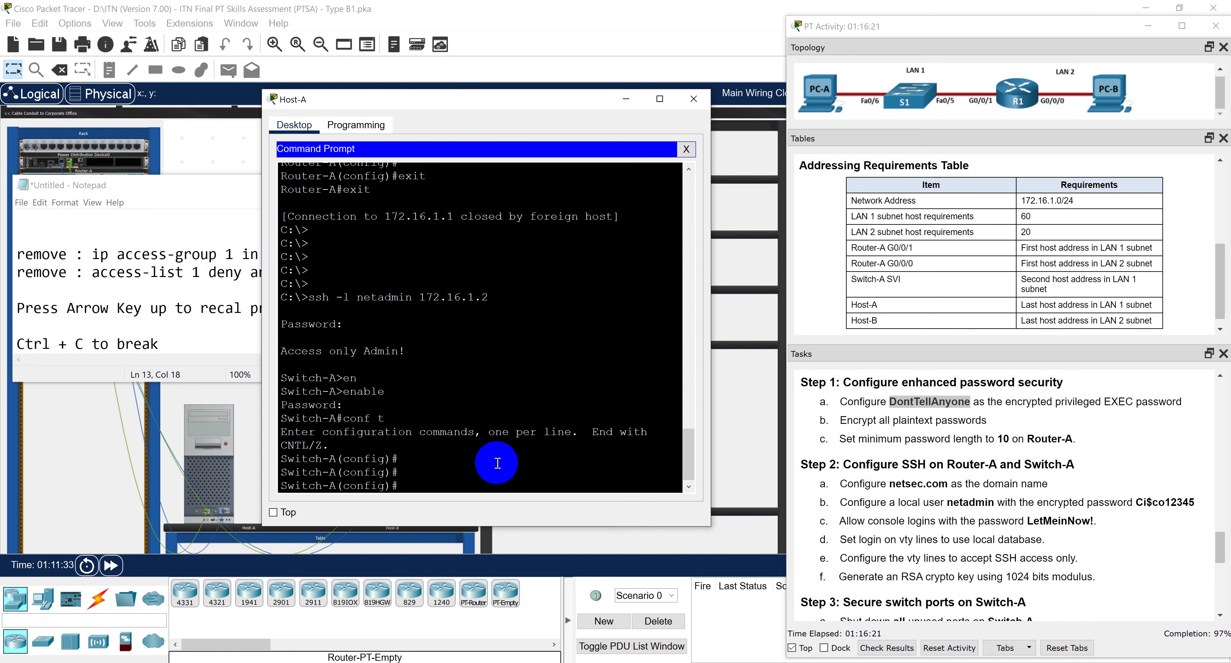
pyautogui.click(693, 99)
# Make the Notepad window taller, add blank lines below "Ctrl + C to break", and return to the Packet Tracer workspace.
pyautogui.click(207, 344)
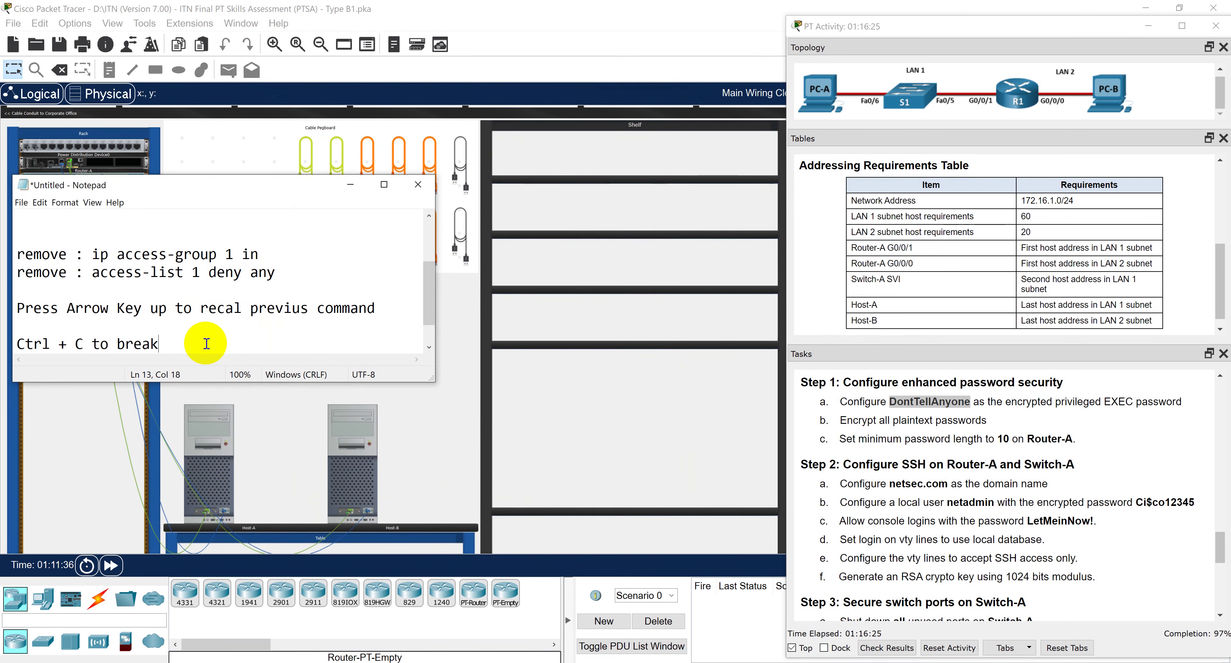
pyautogui.moveTo(215, 383); pyautogui.dragTo(215, 471)
pyautogui.press('Return')
pyautogui.press('Return')
pyautogui.press('Return')
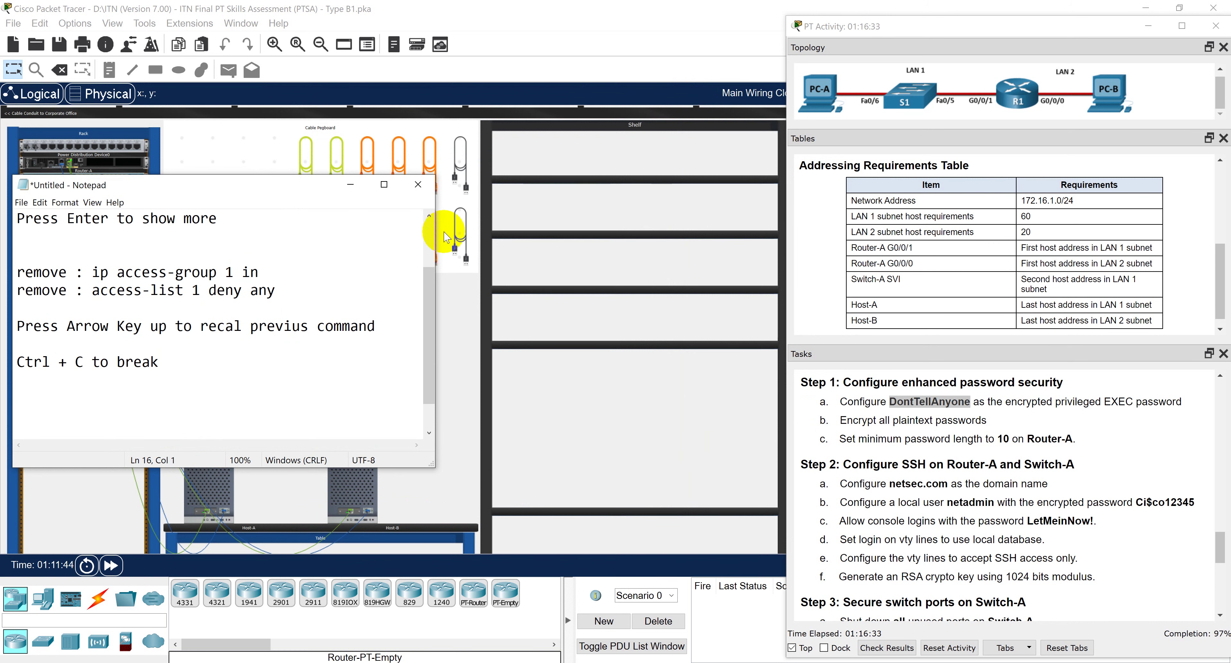
pyautogui.click(523, 389)
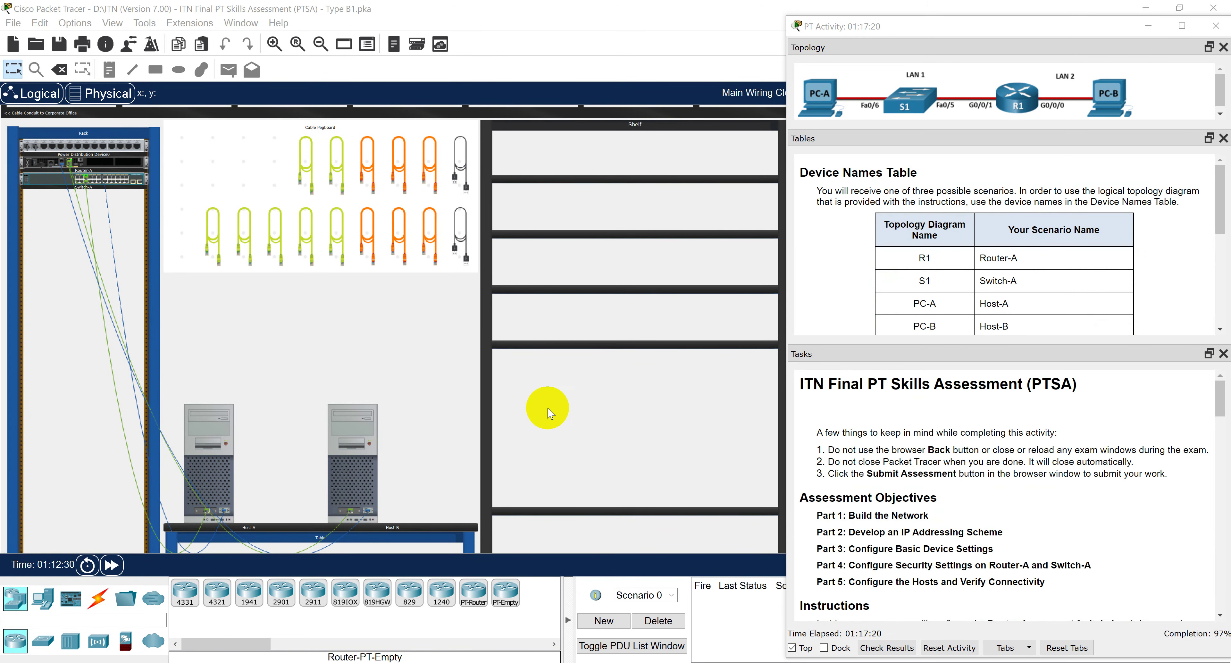
# In Notepad, add the line "All configuration is fully correct but you will not get full 100%." below the existing notes and widen the window.
pyautogui.hotkey('alt', 'Tab')
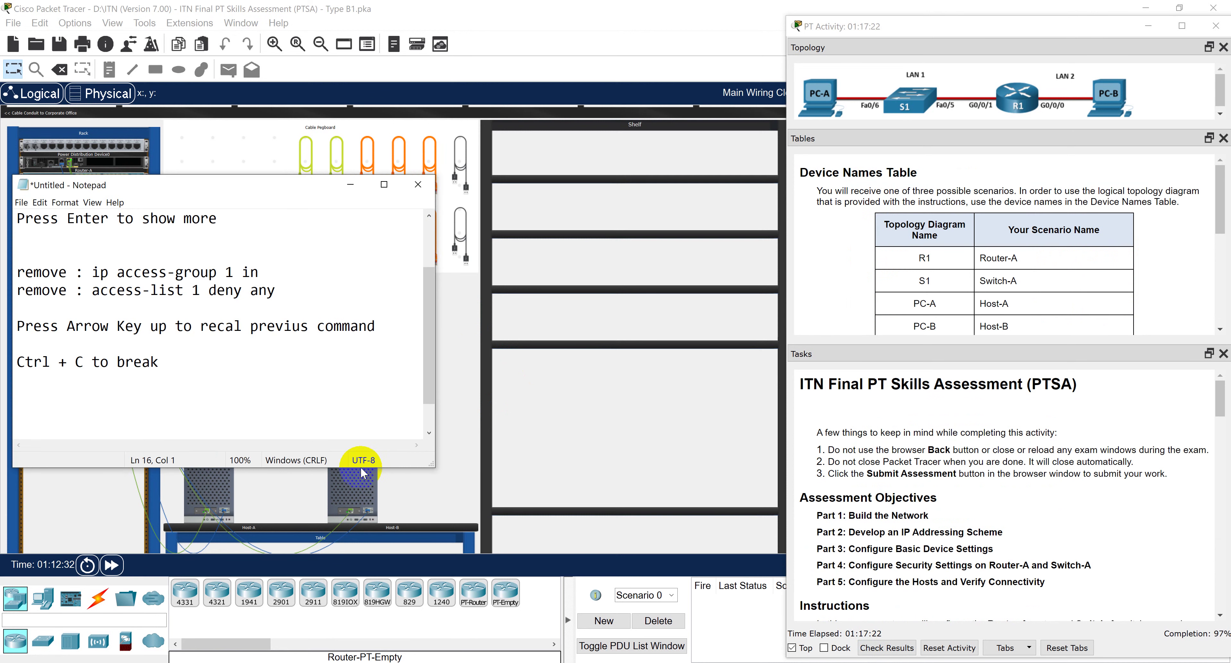
pyautogui.click(190, 402)
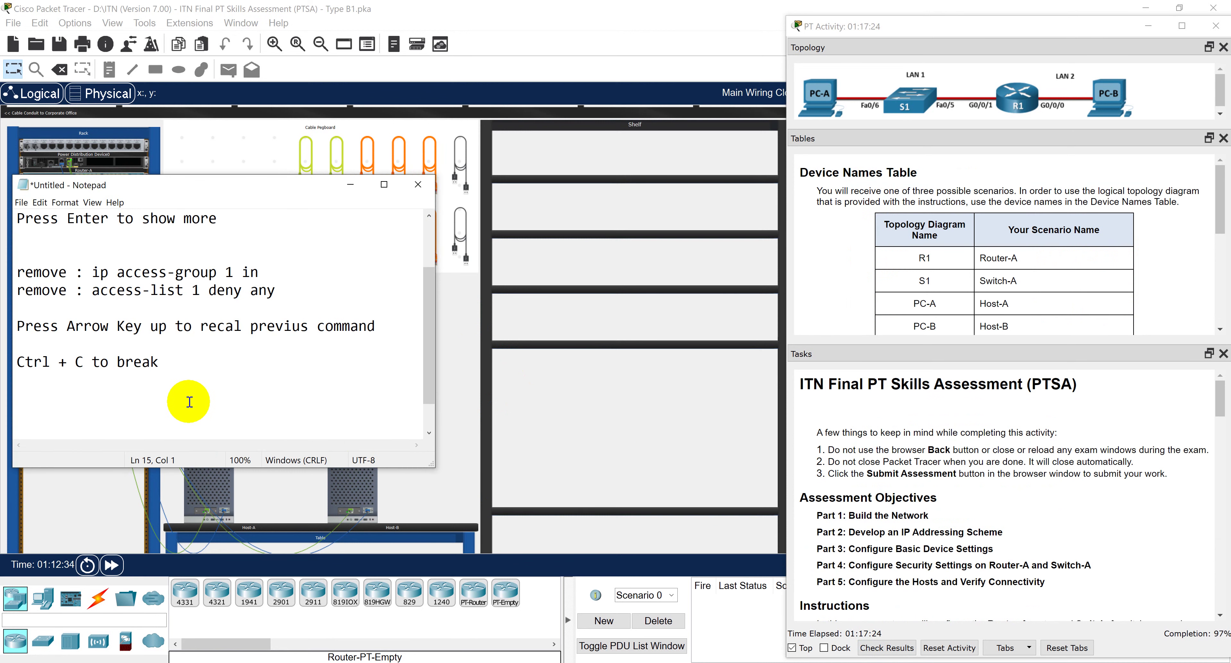
pyautogui.press('Return')
pyautogui.write('All configuration ')
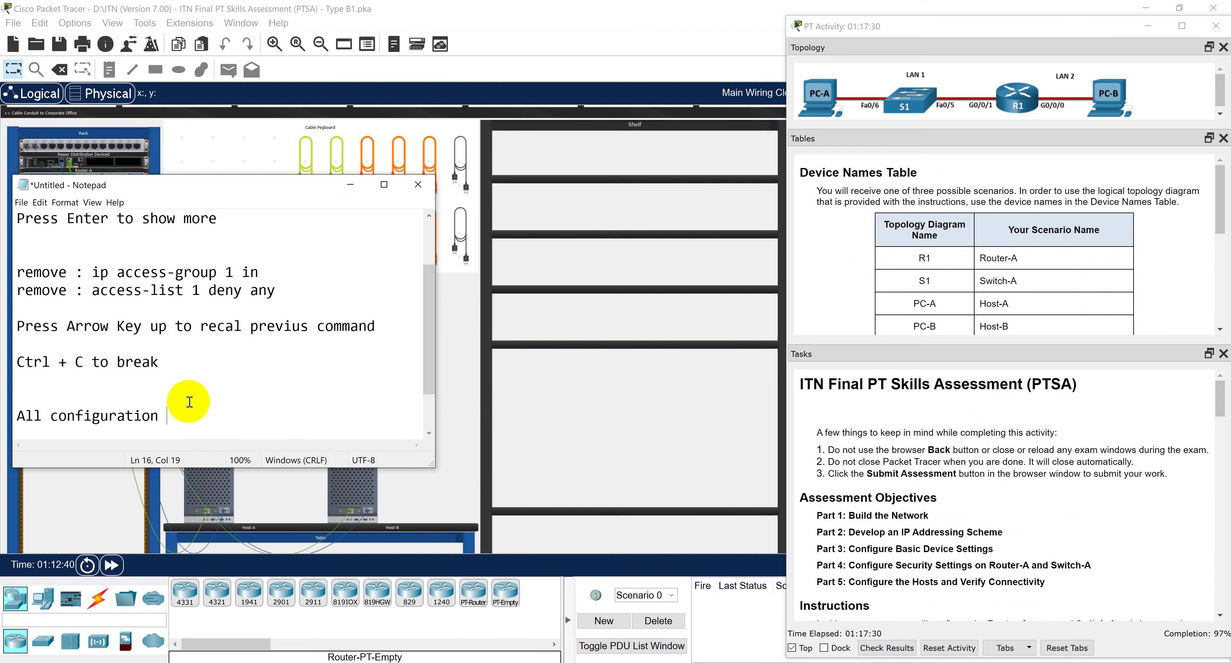
pyautogui.write('is fully cl')
pyautogui.press('BackSpace')
pyautogui.write('orrect and')
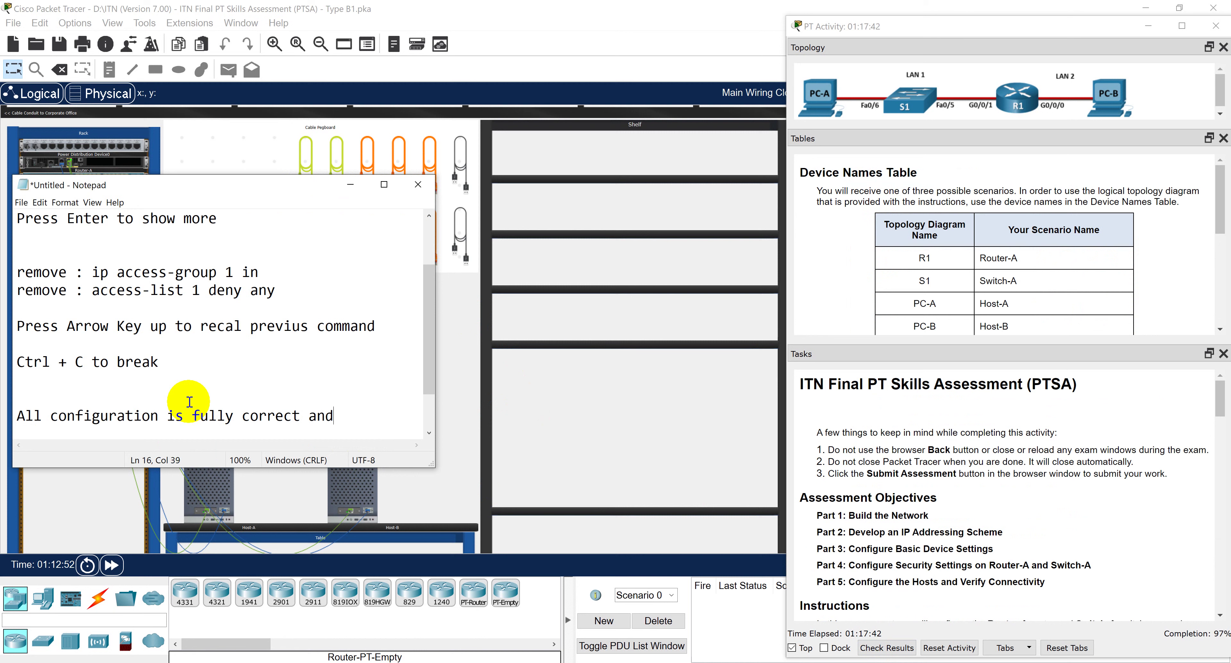
pyautogui.press('BackSpace')
pyautogui.press('BackSpace')
pyautogui.press('BackSpace')
pyautogui.write('but you will not ')
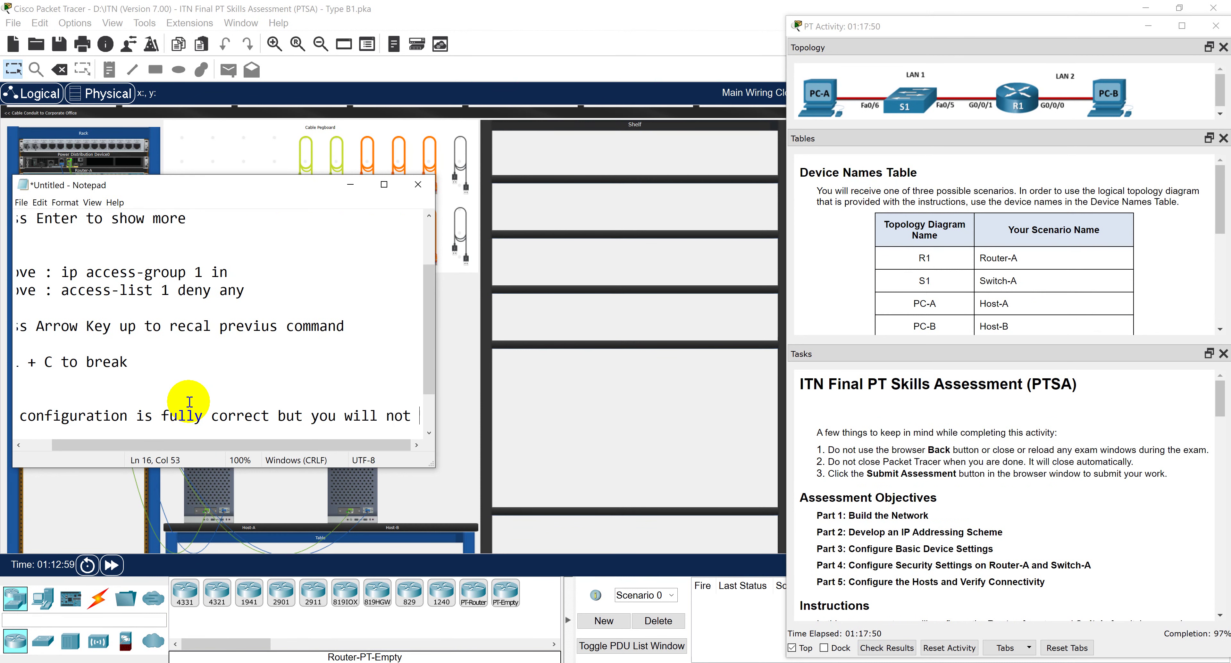
pyautogui.write('get')
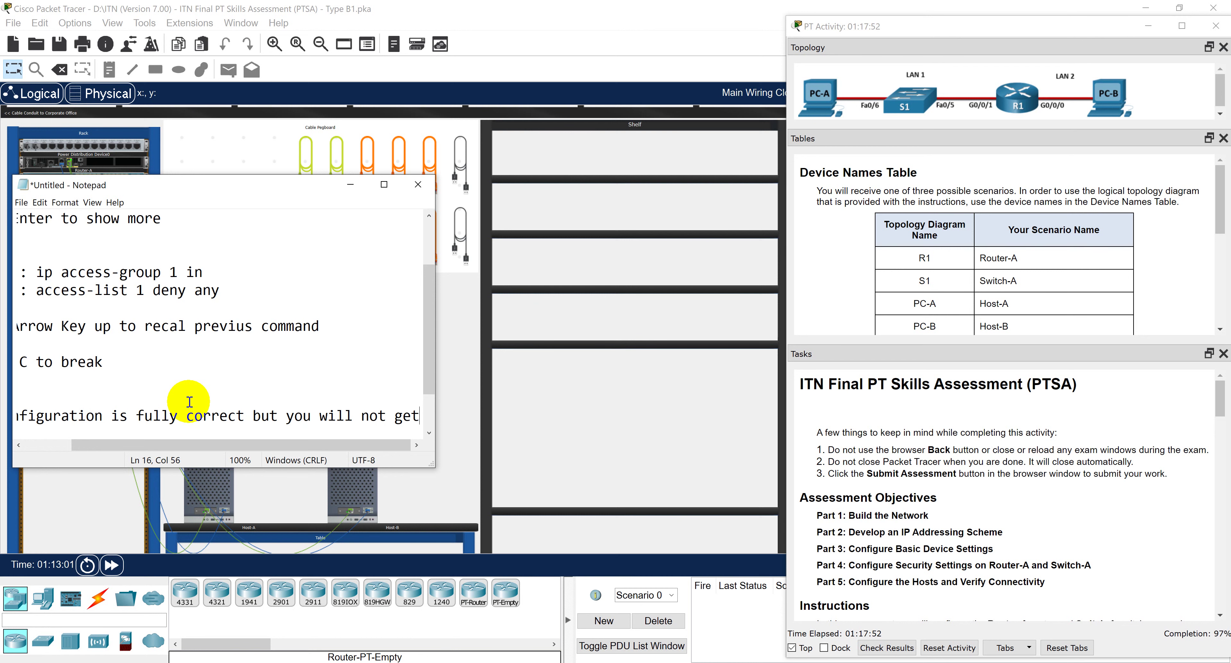
pyautogui.moveTo(436, 407); pyautogui.dragTo(795, 422)
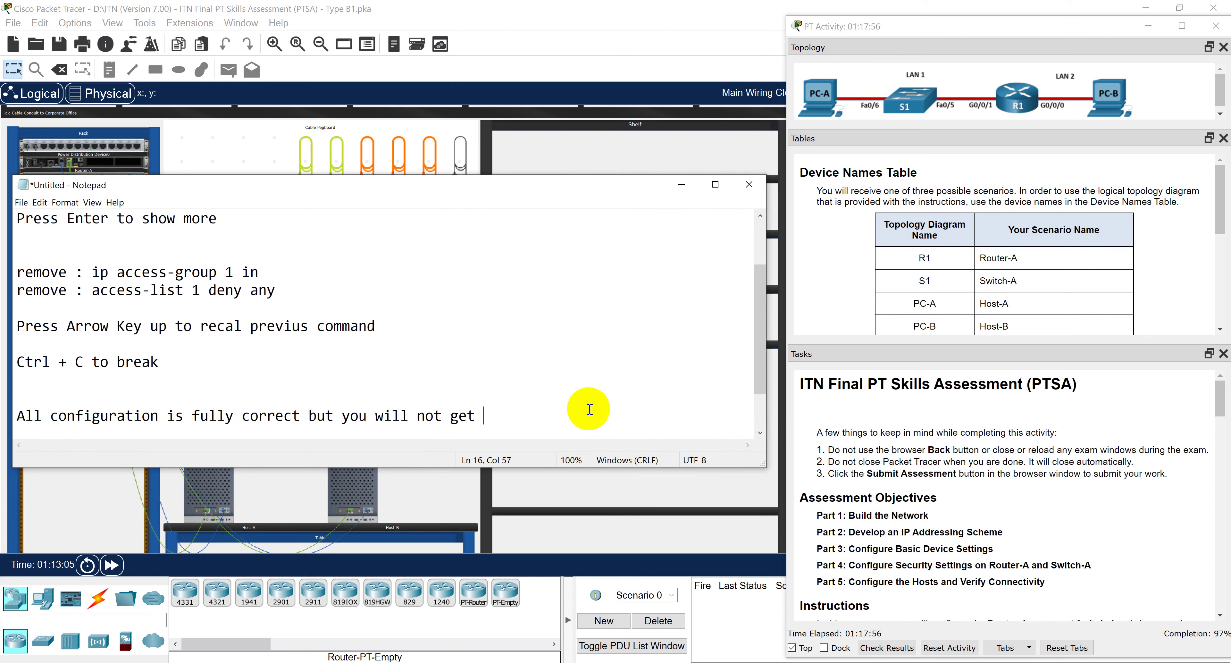
pyautogui.write('full 100%.')
# Start a new line in the note reading "Because Cisco has some bug on this file".
pyautogui.press('Return')
pyautogui.write('Because ')
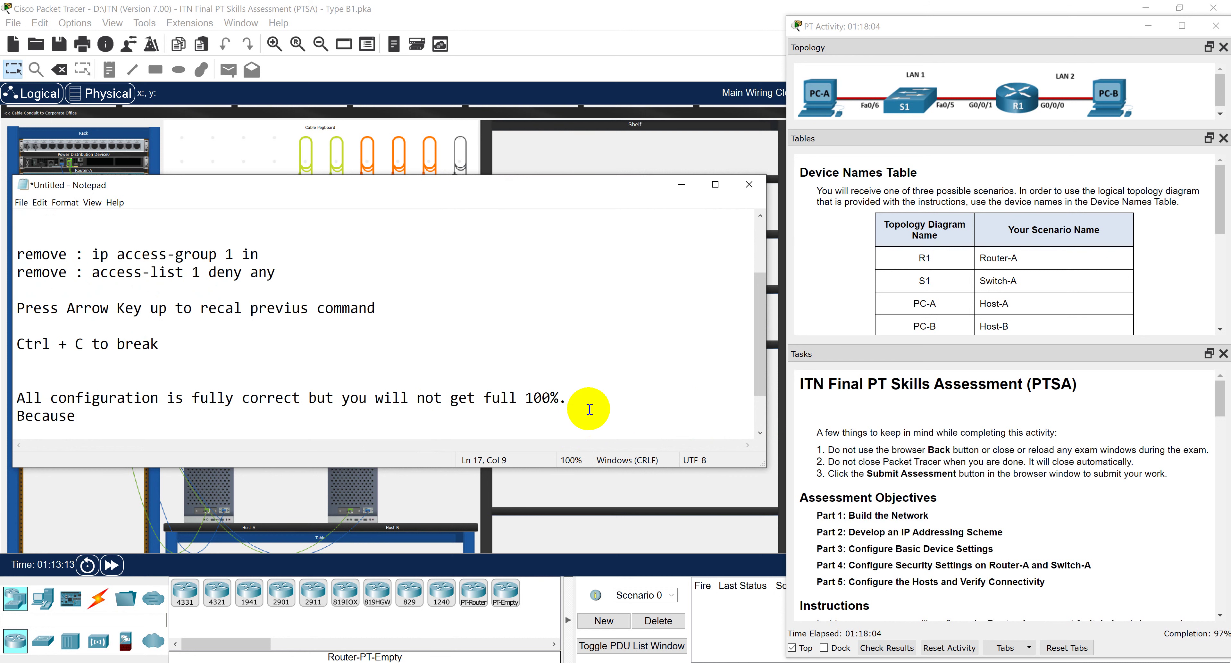
pyautogui.write('Cisco has some ')
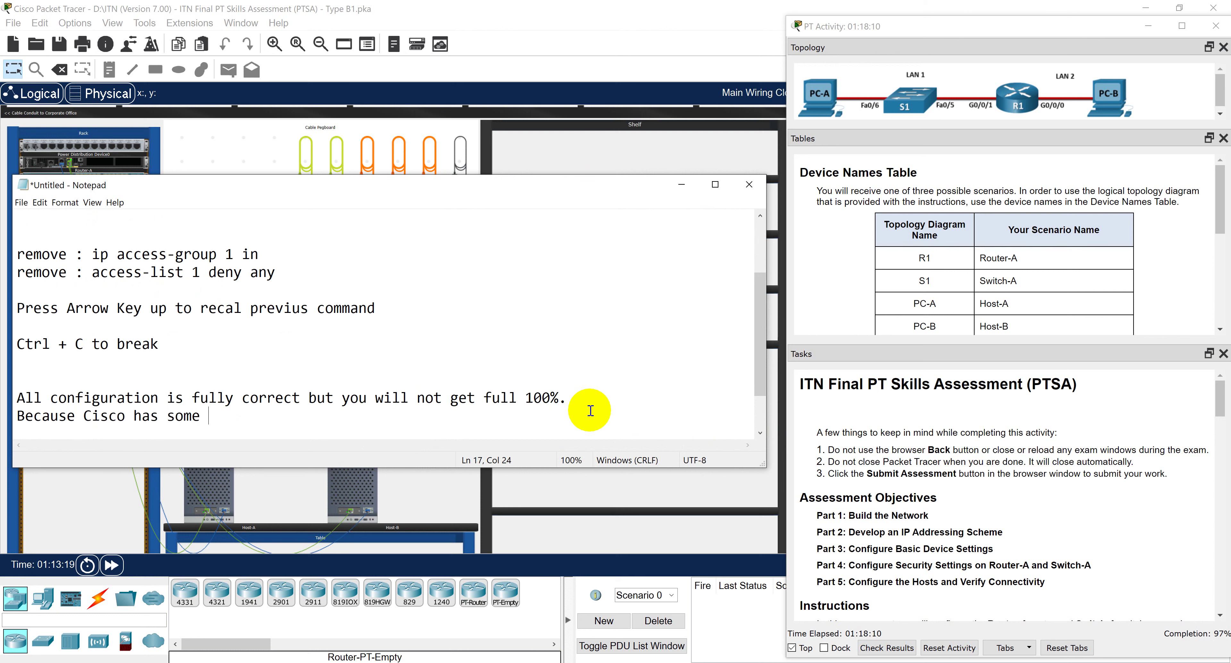
pyautogui.write('bug on this file')
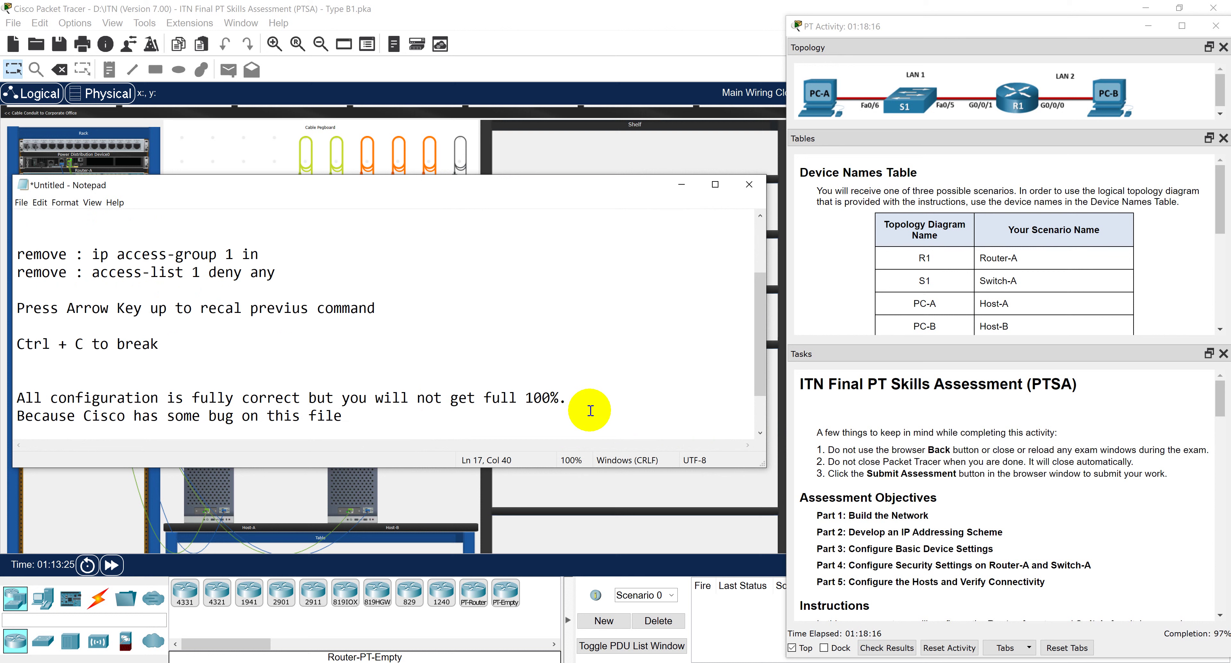
pyautogui.write(',')
pyautogui.press('BackSpace')
pyautogui.press('BackSpace')
# End that sentence with a period and continue the line with "So oneday Cisco will fixed this bug,".
pyautogui.write('. So oneday Cisco wi')
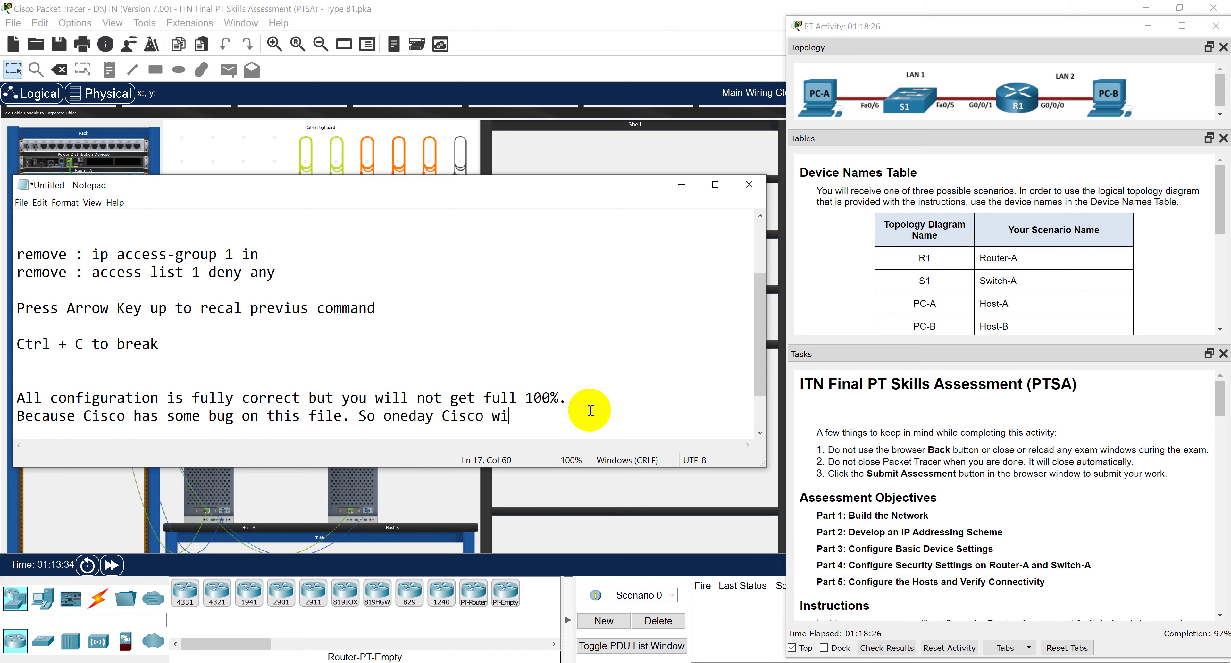
pyautogui.write('ll update this')
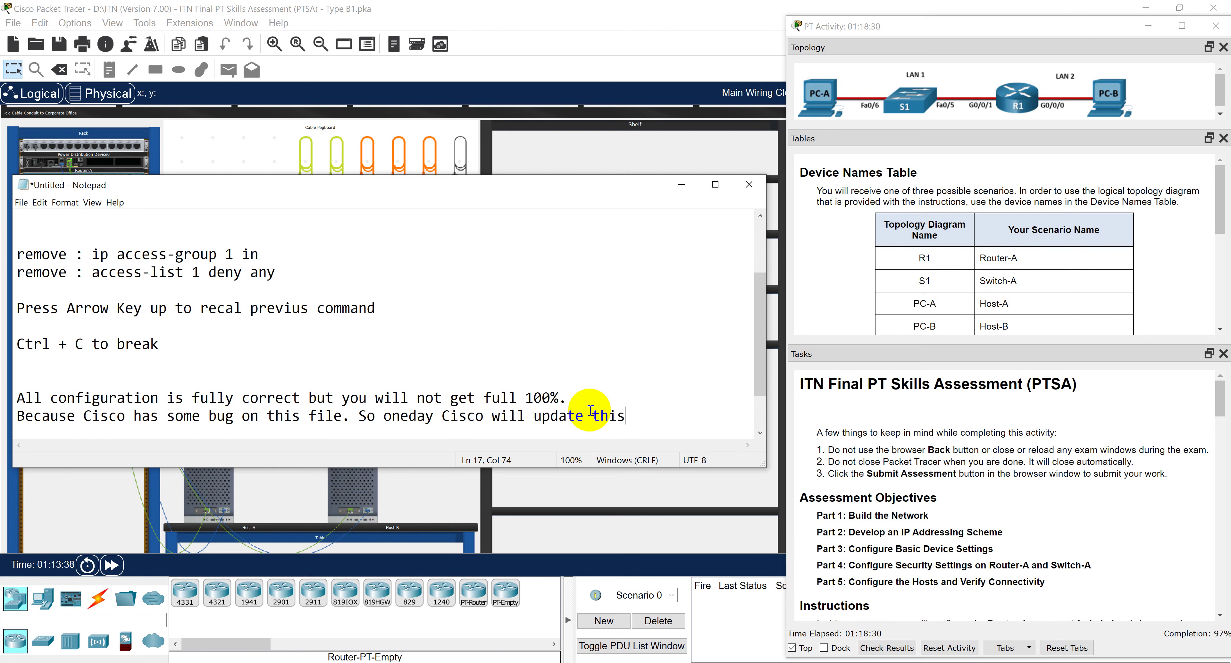
pyautogui.write(' file')
pyautogui.press('BackSpace')
pyautogui.press('BackSpace')
pyautogui.press('BackSpace')
pyautogui.press('BackSpace')
pyautogui.press('BackSpace')
pyautogui.press('BackSpace')
pyautogui.press('BackSpace')
pyautogui.press('BackSpace')
pyautogui.press('BackSpace')
pyautogui.press('BackSpace')
pyautogui.press('BackSpace')
pyautogui.press('BackSpace')
pyautogui.press('BackSpace')
pyautogui.press('BackSpace')
pyautogui.press('BackSpace')
pyautogui.press('BackSpace')
pyautogui.write('fixed this')
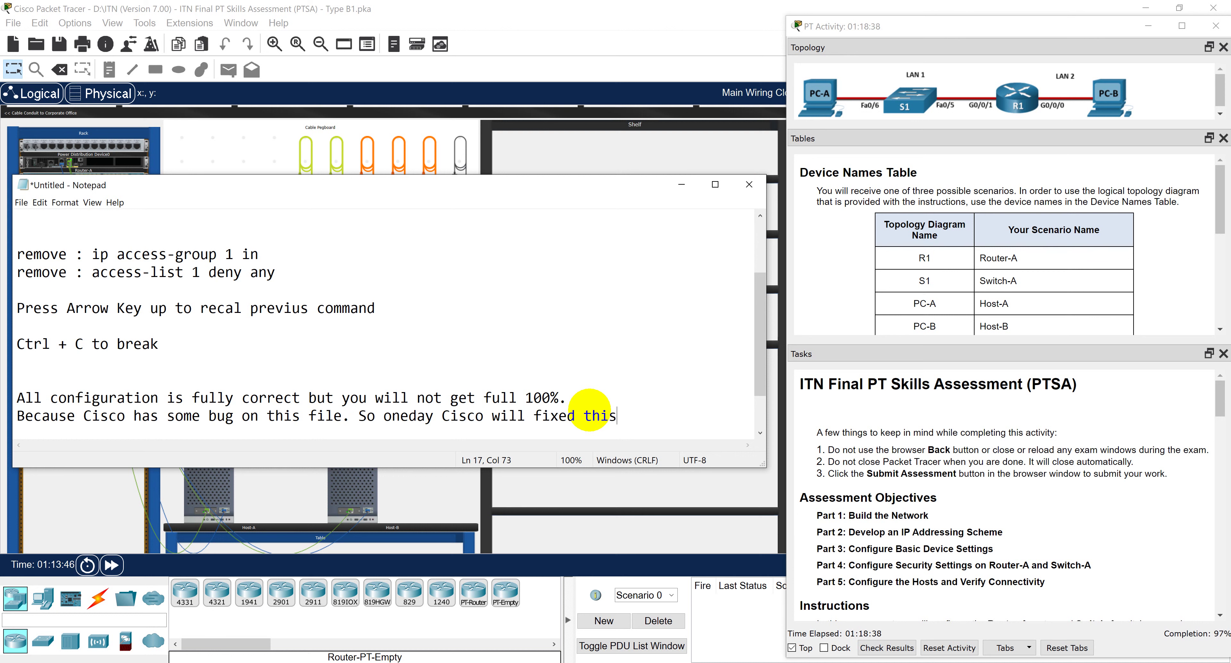
pyautogui.write(' bug, you will')
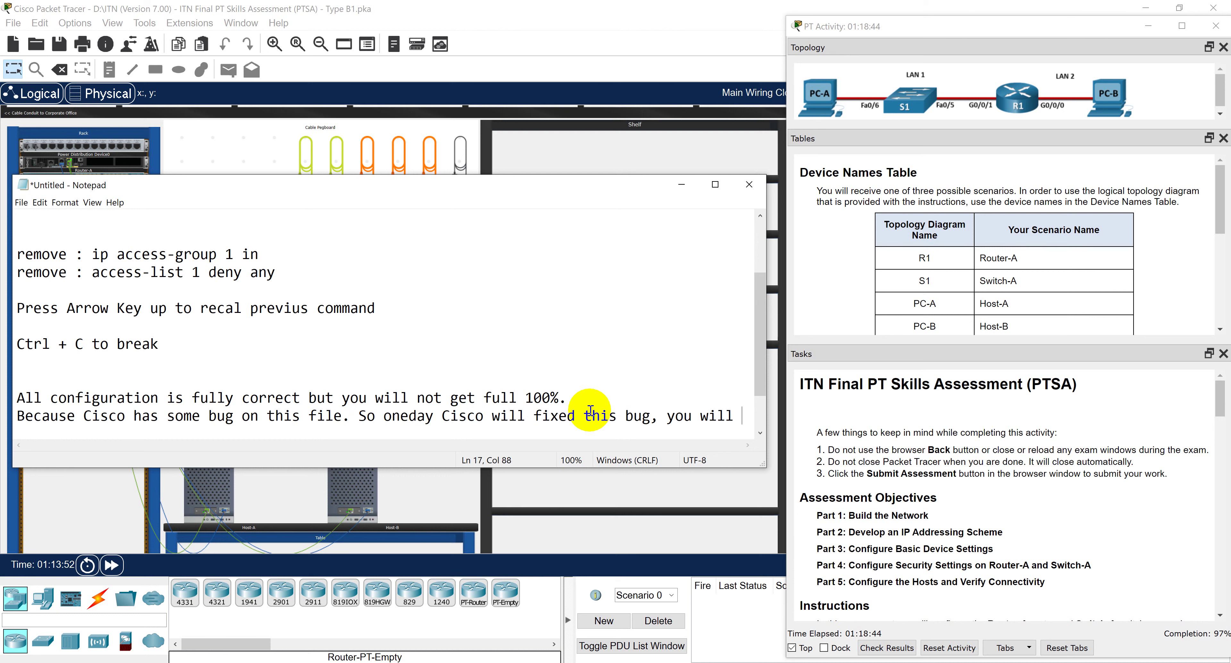
# Finish the sentence on a new line reading "you will get 100%.".
pyautogui.press('BackSpace')
pyautogui.press('BackSpace')
pyautogui.press('BackSpace')
pyautogui.press('BackSpace')
pyautogui.press('BackSpace')
pyautogui.press('BackSpace')
pyautogui.press('BackSpace')
pyautogui.press('BackSpace')
pyautogui.press('BackSpace')
pyautogui.press('Return')
pyautogui.write('you ')
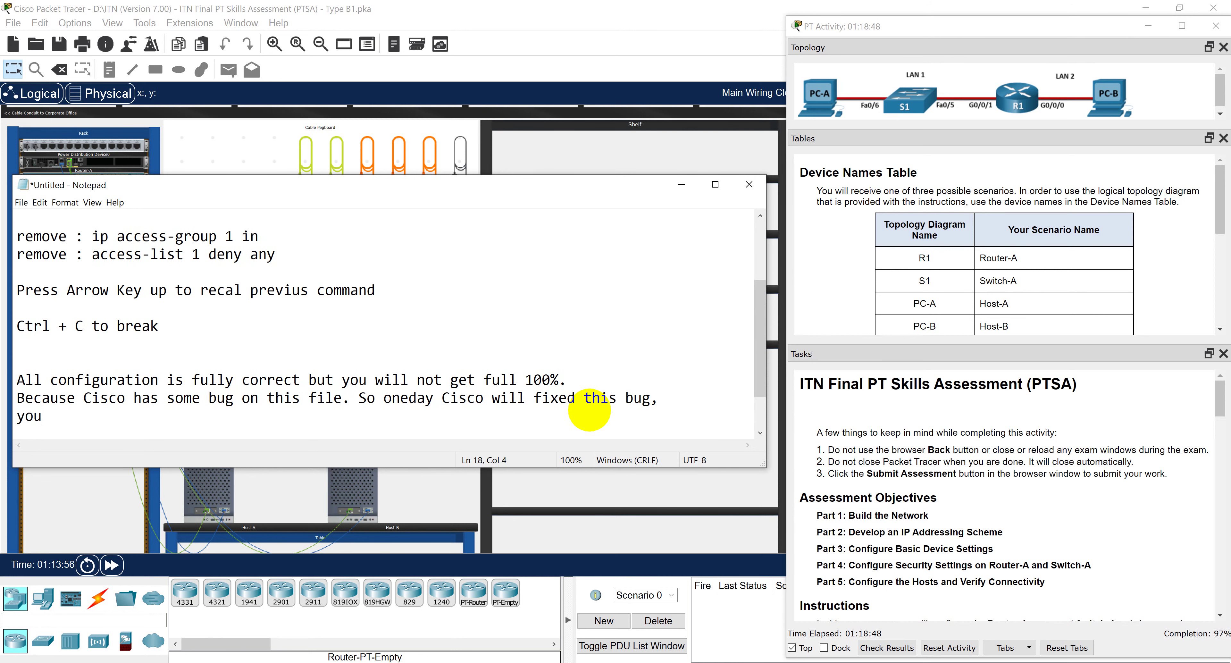
pyautogui.write('will get 100')
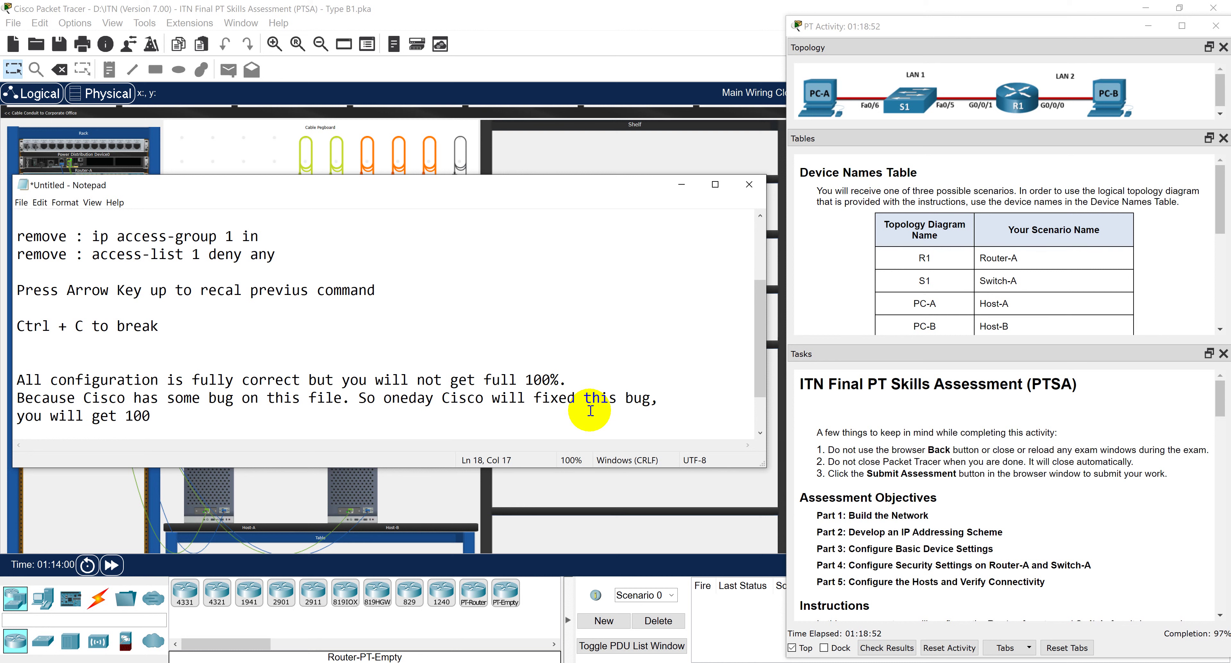
pyautogui.write('%')
pyautogui.press('Return')
pyautogui.press('BackSpace')
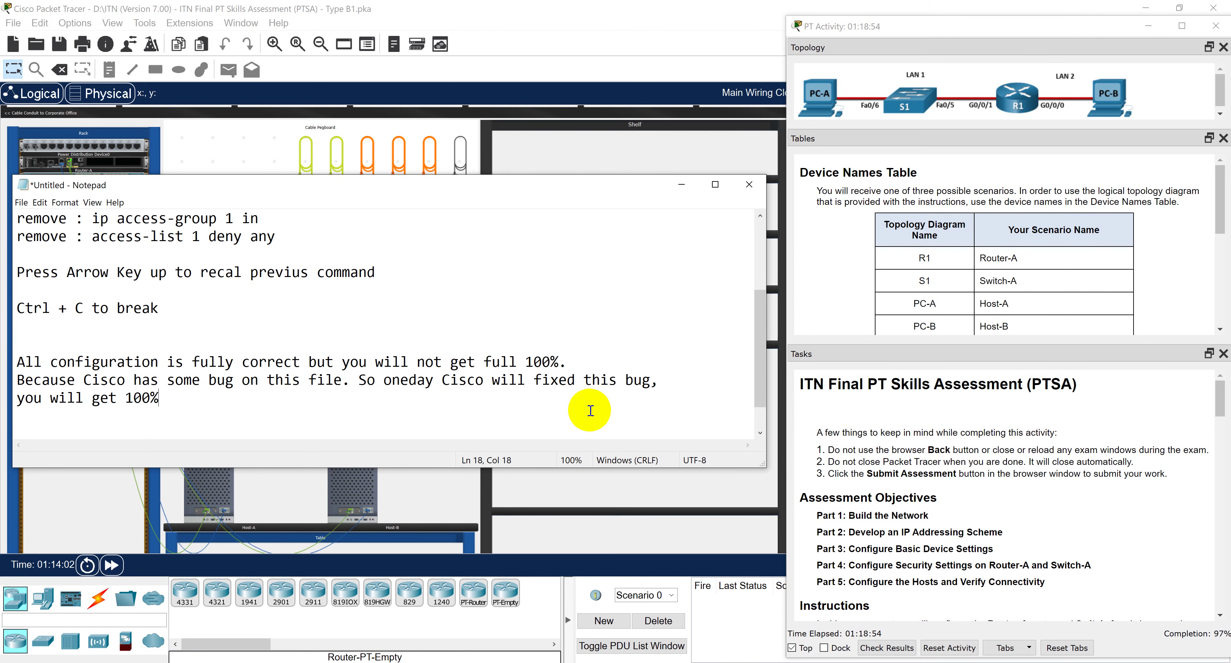
pyautogui.write('.')
# Leave a blank line below the note about the score and add the line "Thank you watching.".
pyautogui.press('Return')
pyautogui.press('Return')
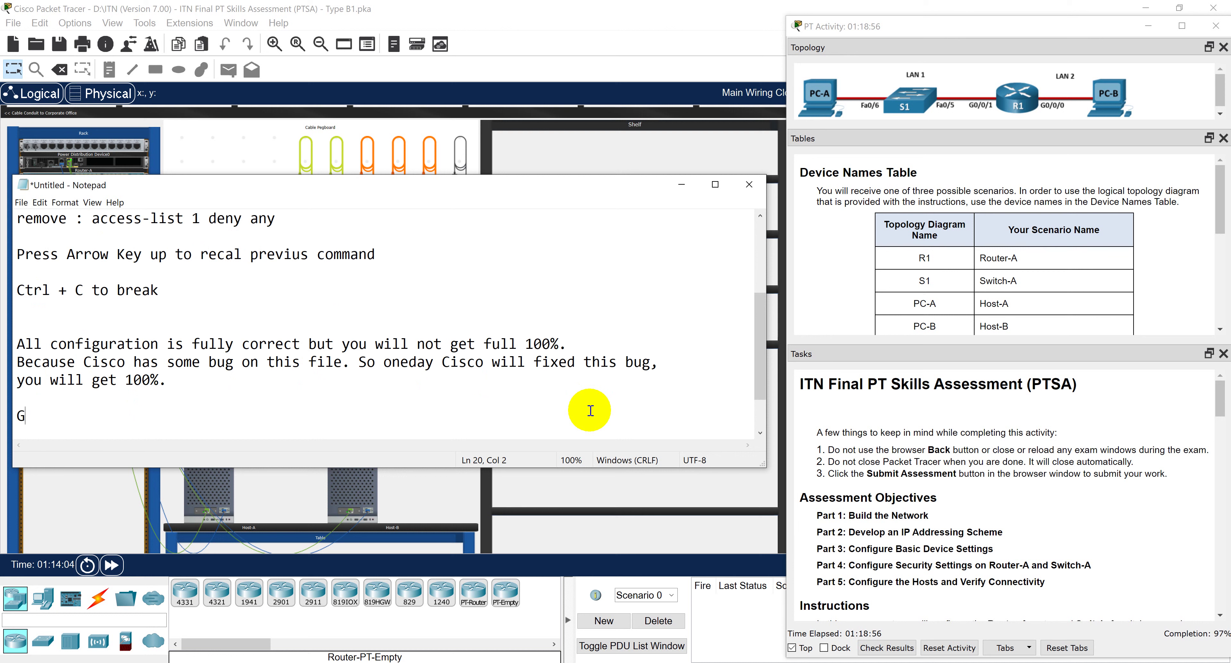
pyautogui.press('BackSpace')
pyautogui.write('Thank you wat')
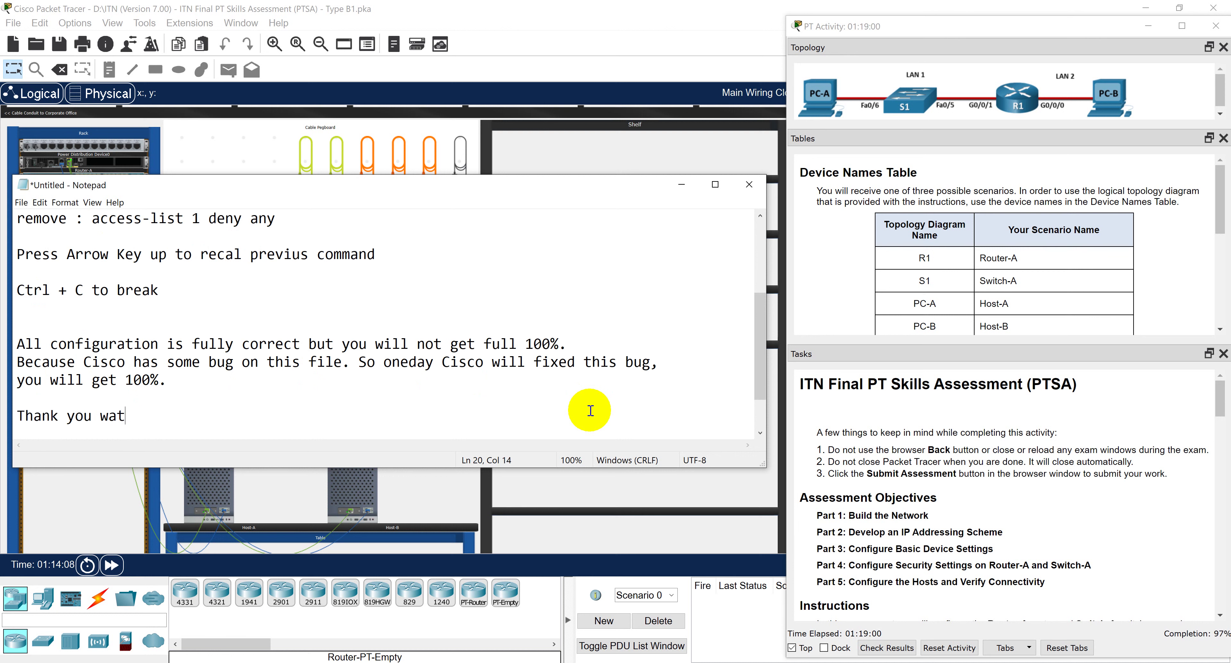
pyautogui.write('h')
pyautogui.press('BackSpace')
pyautogui.write('ching')
pyautogui.press('BackSpace')
pyautogui.write('.')
# Add a new line directly below reading "Please share to your friend to help our grow sociaty.".
pyautogui.press('Return')
pyautogui.write('Pl')
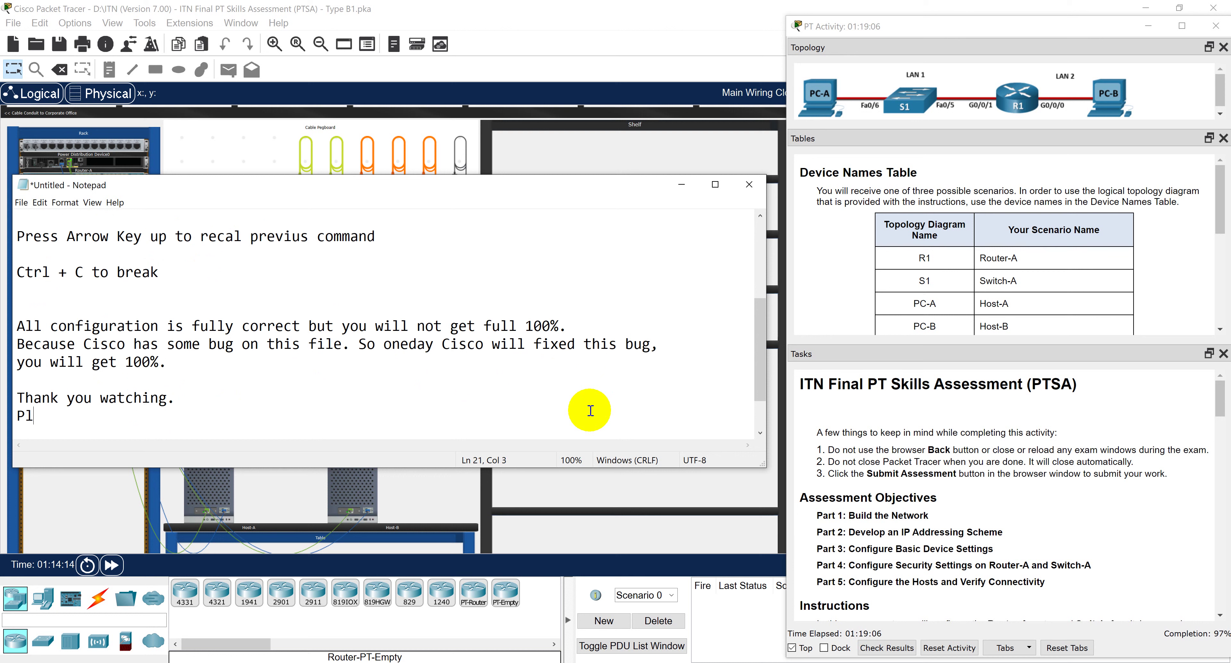
pyautogui.write('ease share to yo')
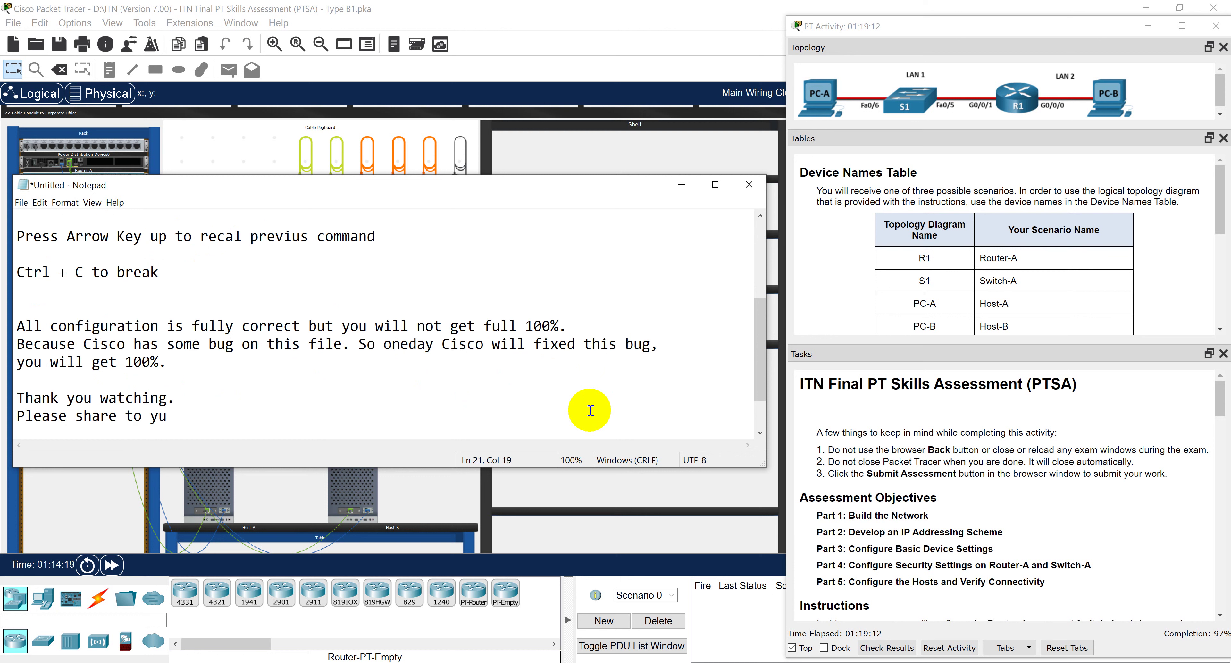
pyautogui.press('BackSpace')
pyautogui.write('our friend to help ')
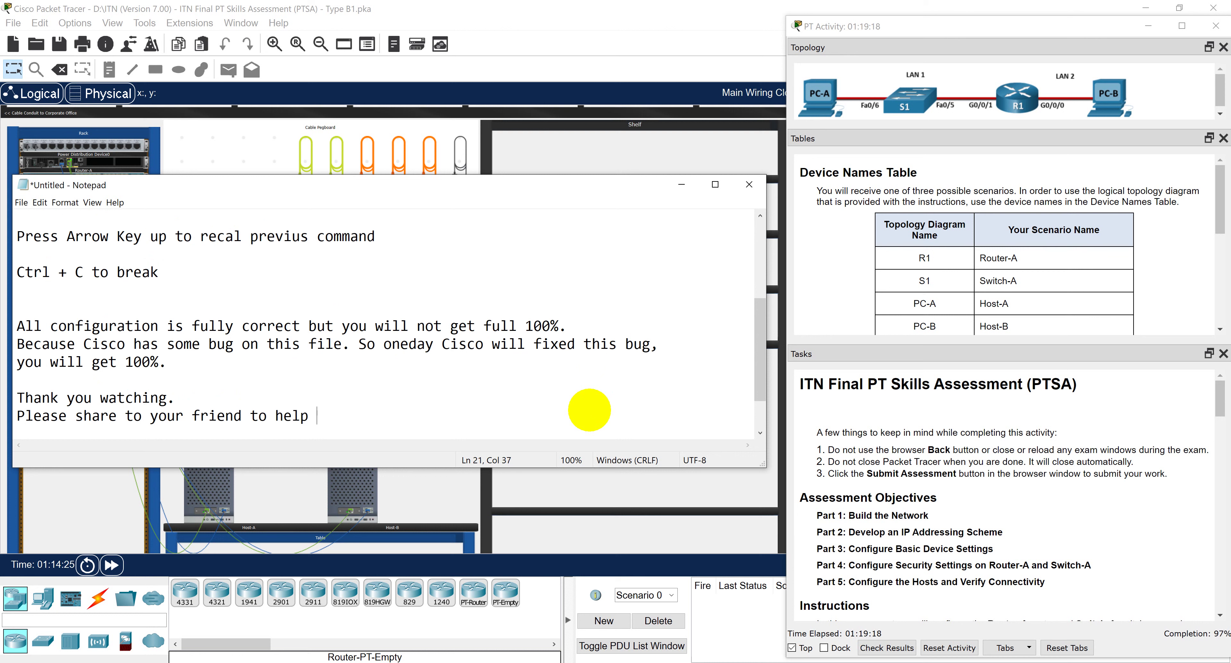
pyautogui.write('our grow soc')
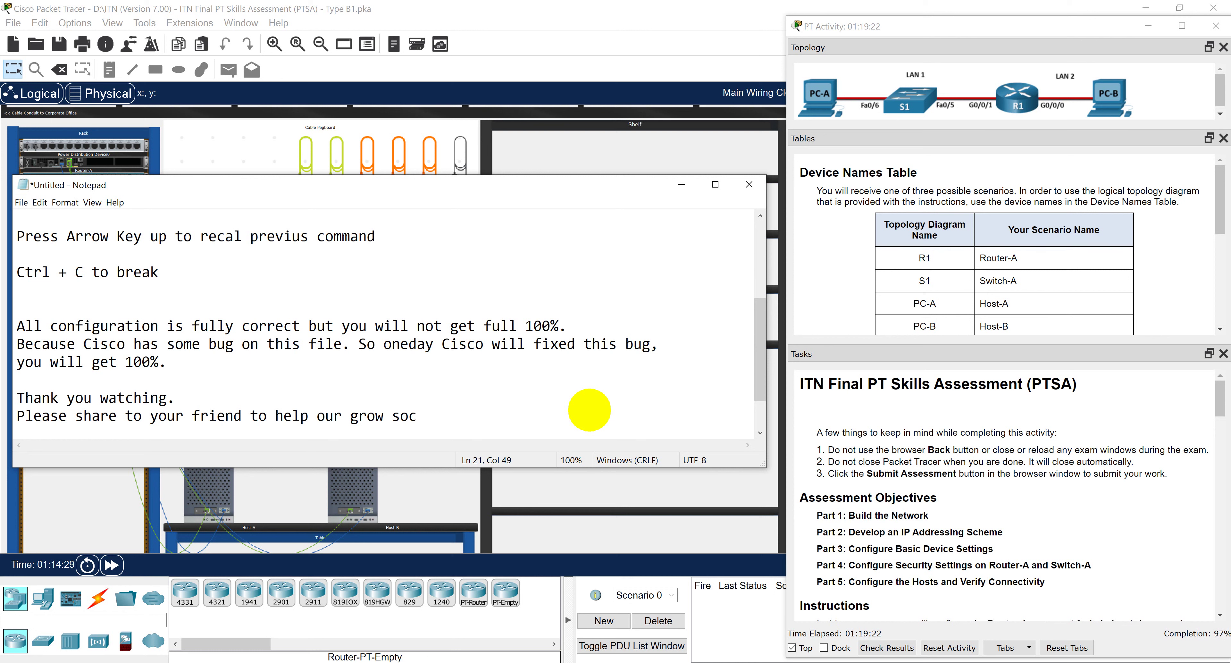
pyautogui.write('iaty.')
# Add the line "Good Luck for you." directly under the sharing request.
pyautogui.press('Return')
pyautogui.write('Goo')
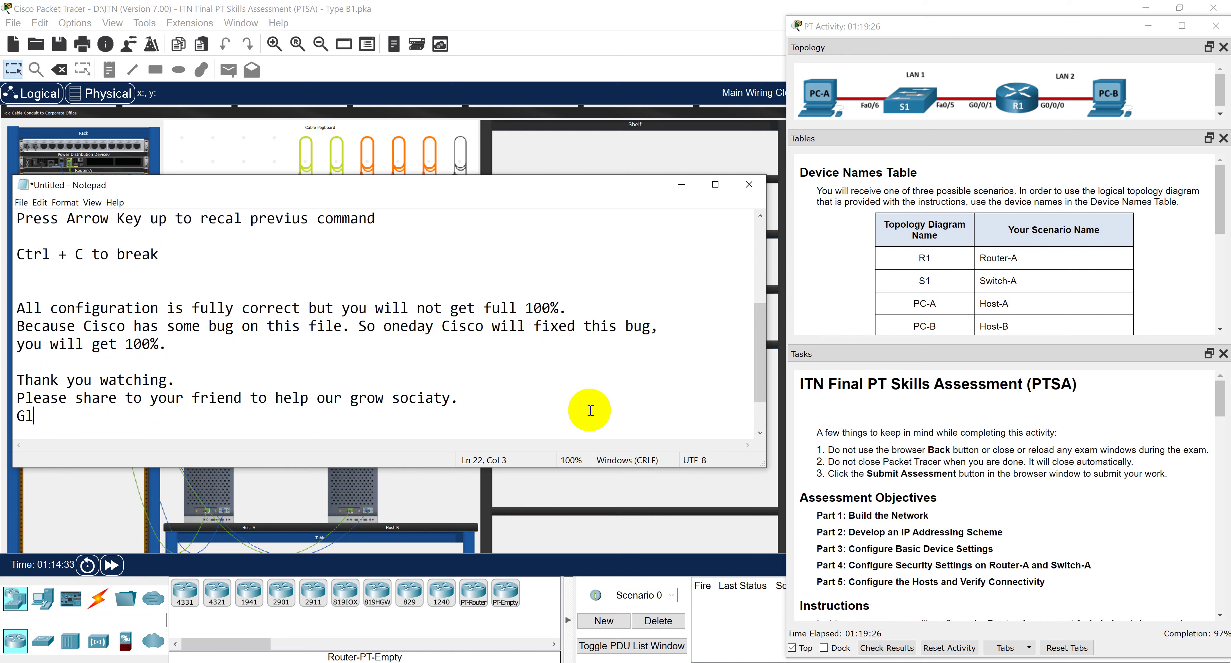
pyautogui.write('d Luck for you ')
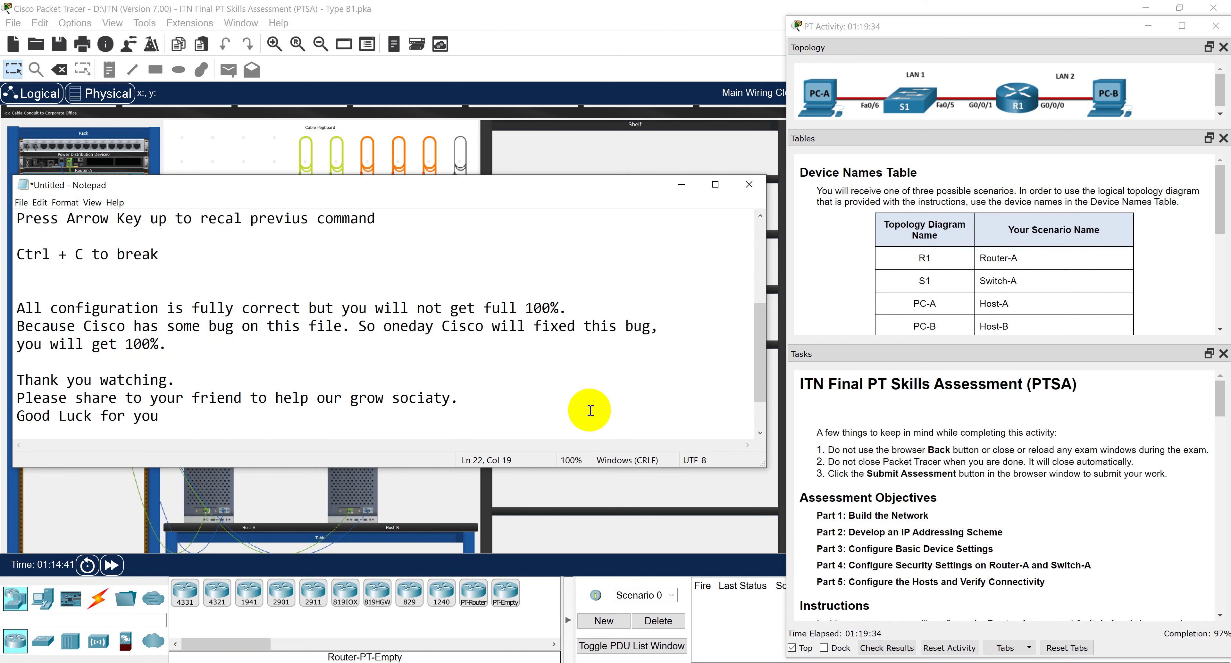
pyautogui.write('.')
# Leave a blank line and add the closing line "See you next video" at the end of the note.
pyautogui.press('Return')
pyautogui.press('Return')
pyautogui.write('See y')
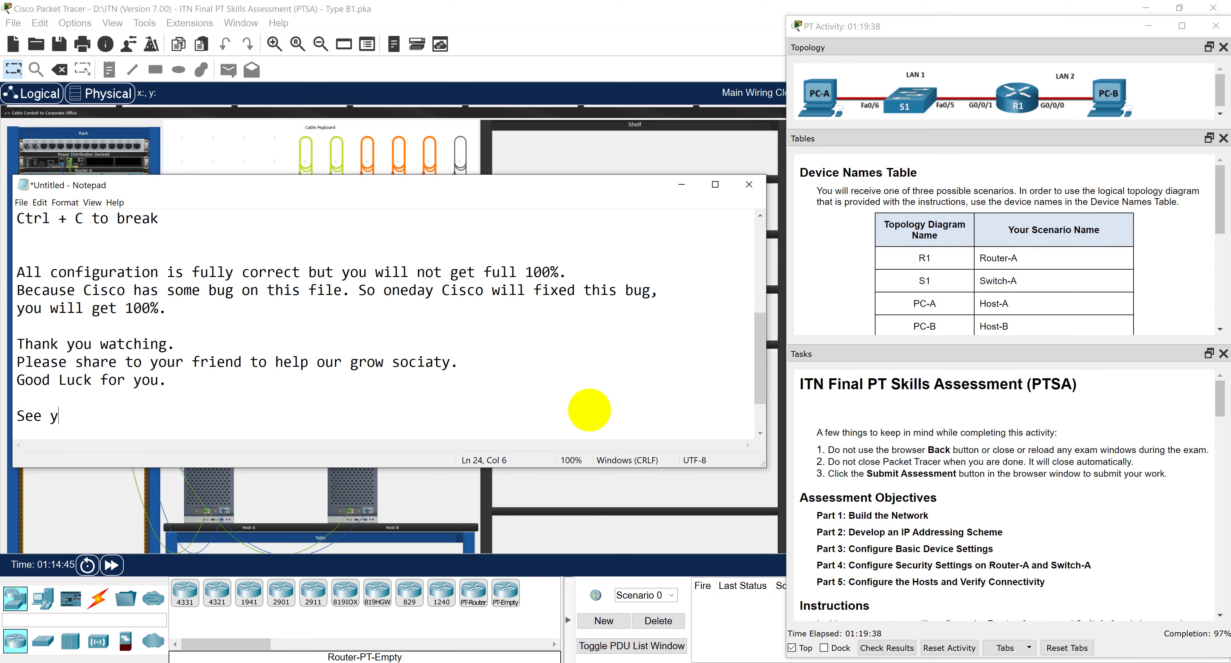
pyautogui.write('ou next video')
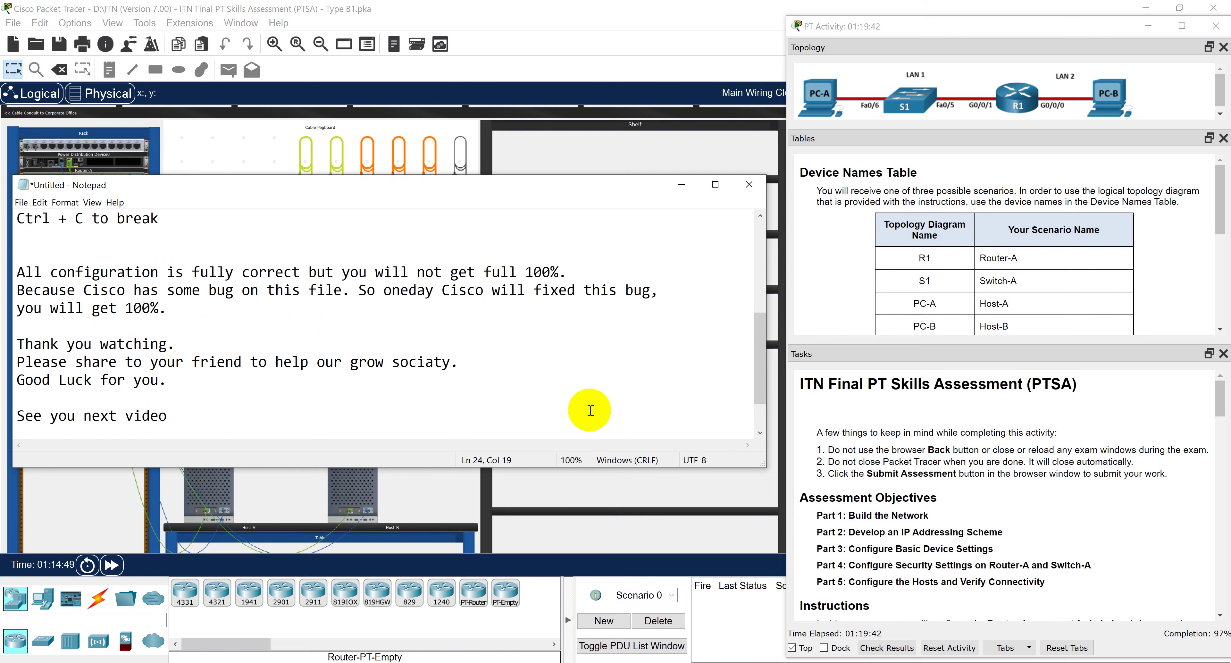